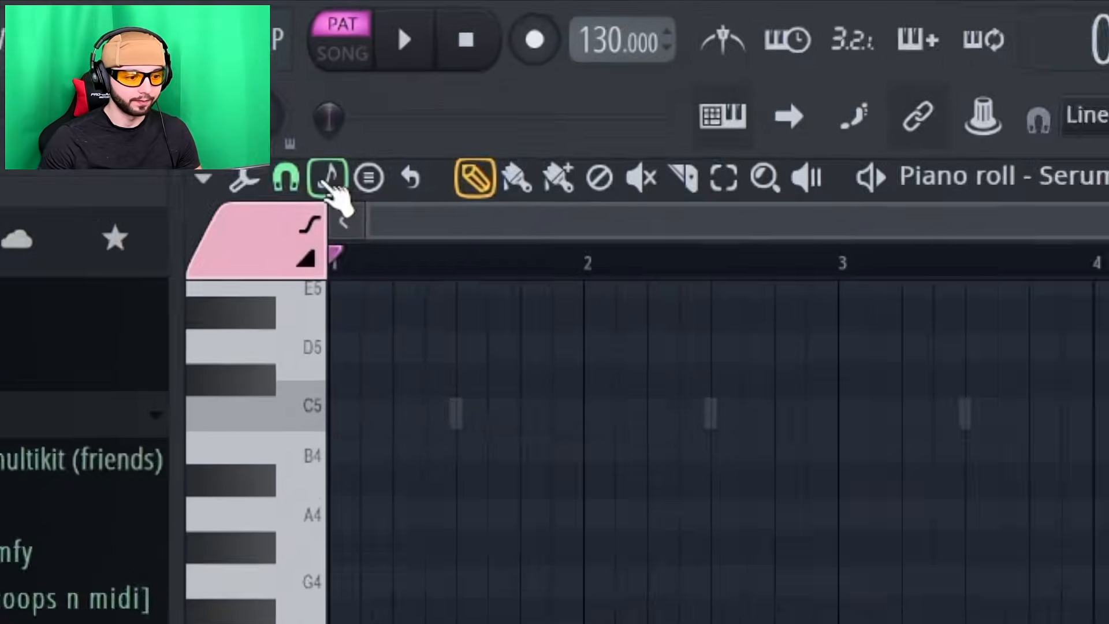
# Step: Draw an E4 note at bar 1, a long B3 from the middle of bar 1, and another B3 starting at bar 3
pyautogui.click(324, 183)
pyautogui.click(1010, 342)
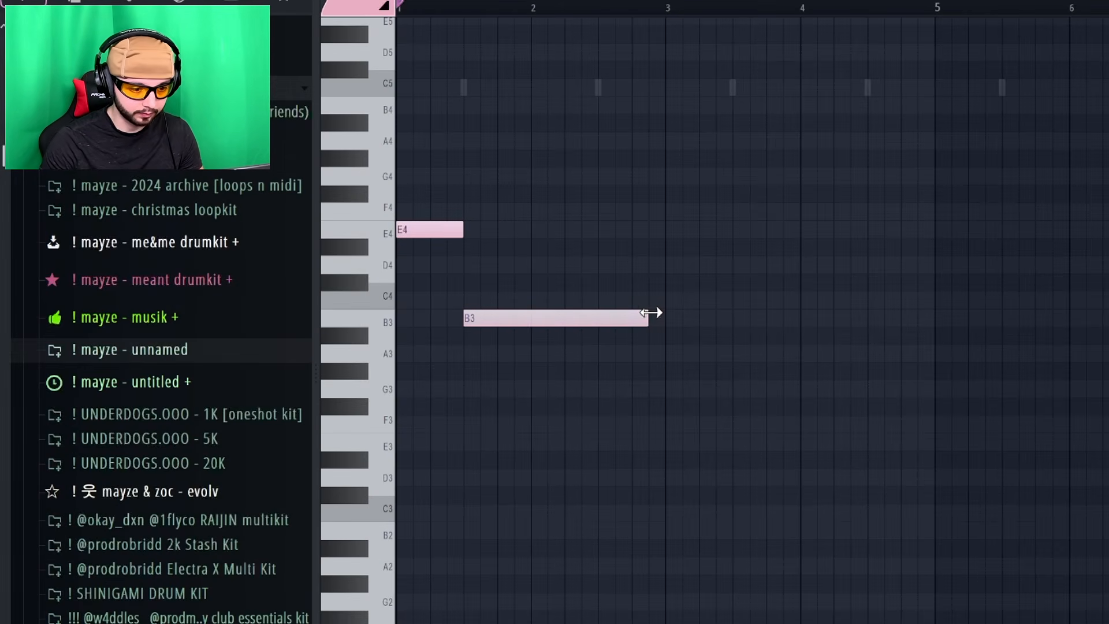
pyautogui.click(665, 299)
pyautogui.moveTo(724, 297); pyautogui.dragTo(724, 319)
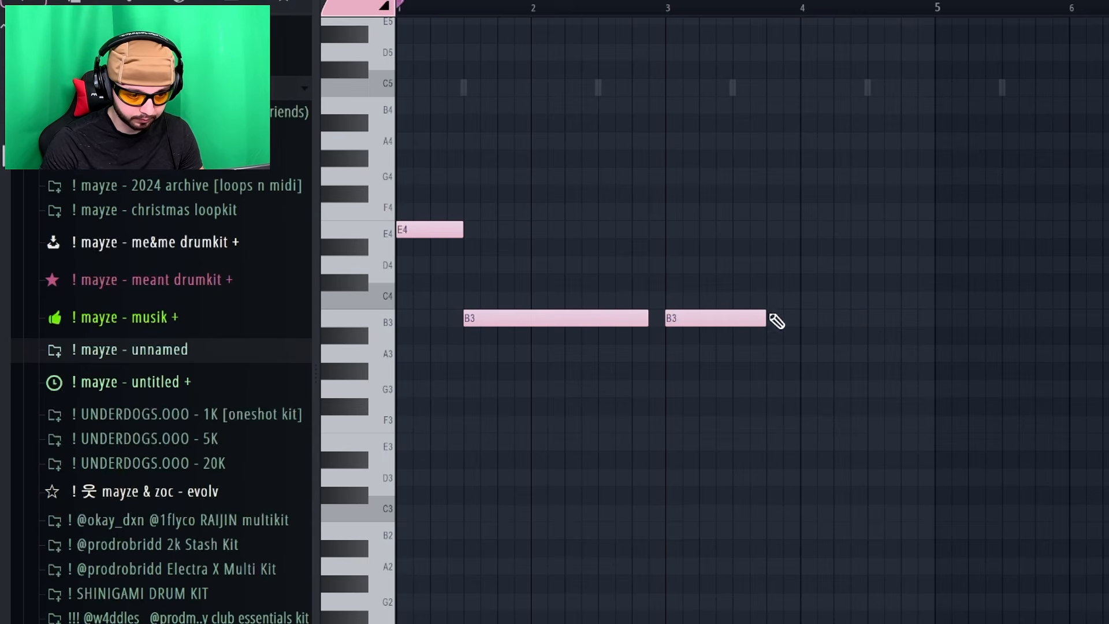
# Step: Add a short C4 between the opening E4 and the long B3, and apply quick legato to the E4 and C4
pyautogui.click(448, 299)
pyautogui.moveTo(438, 208); pyautogui.dragTo(451, 331)
pyautogui.hotkey('ctrl', 'l')
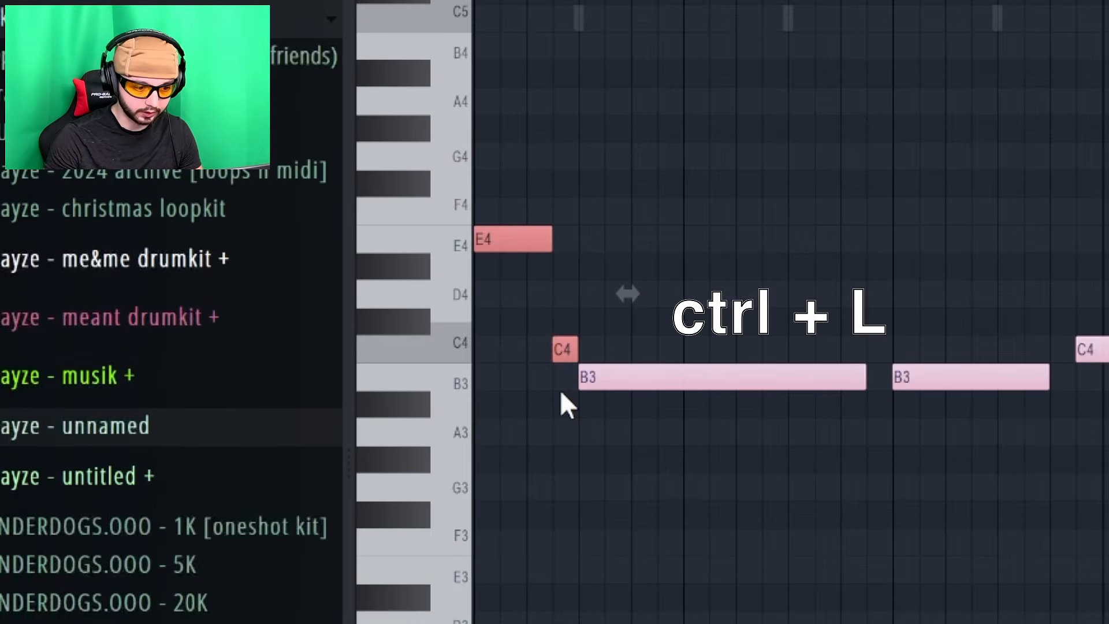
pyautogui.rightClick(730, 249)
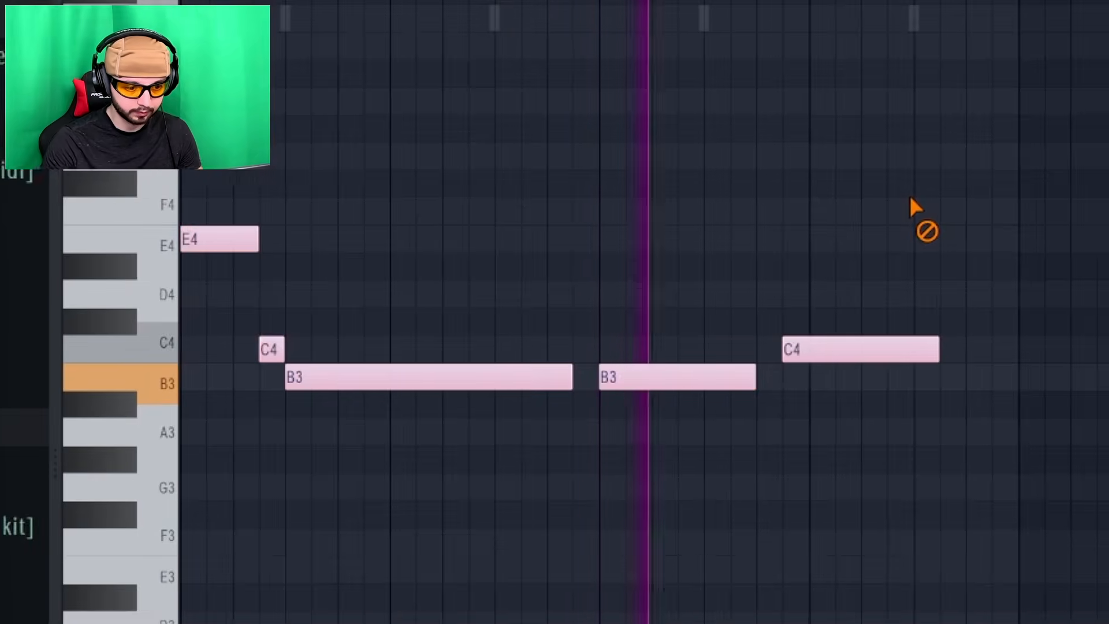
# Step: Lengthen the last C4 and copy the whole four-bar phrase to start at bar 5
pyautogui.moveTo(939, 349); pyautogui.dragTo(993, 342)
pyautogui.hotkey('ctrl', 'a')
pyautogui.moveTo(676, 346); pyautogui.dragTo(1106, 345)
pyautogui.rightClick(1086, 175)
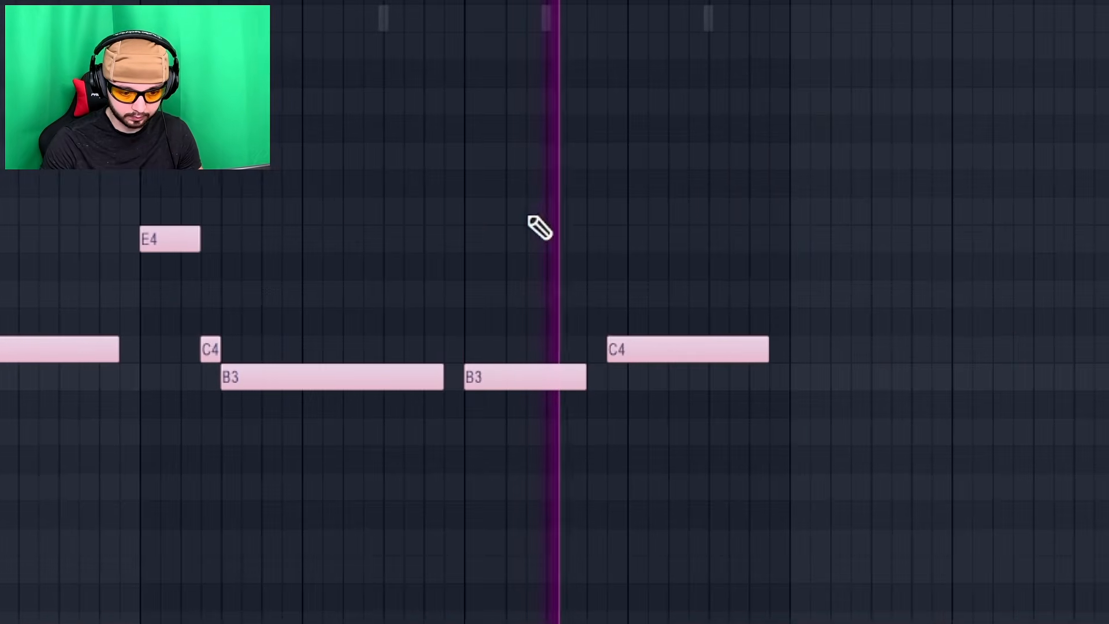
# Step: Transpose all notes of the eight-bar pattern down one octave and clear the selection
pyautogui.hotkey('ctrl', 'a')
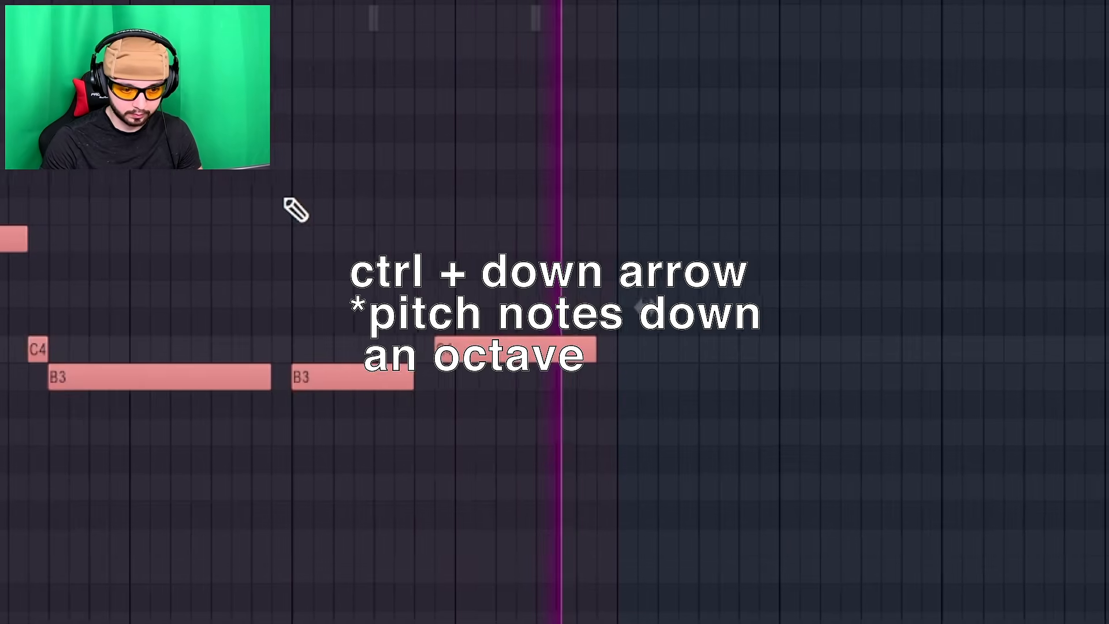
pyautogui.hotkey('ctrl', 'Down')
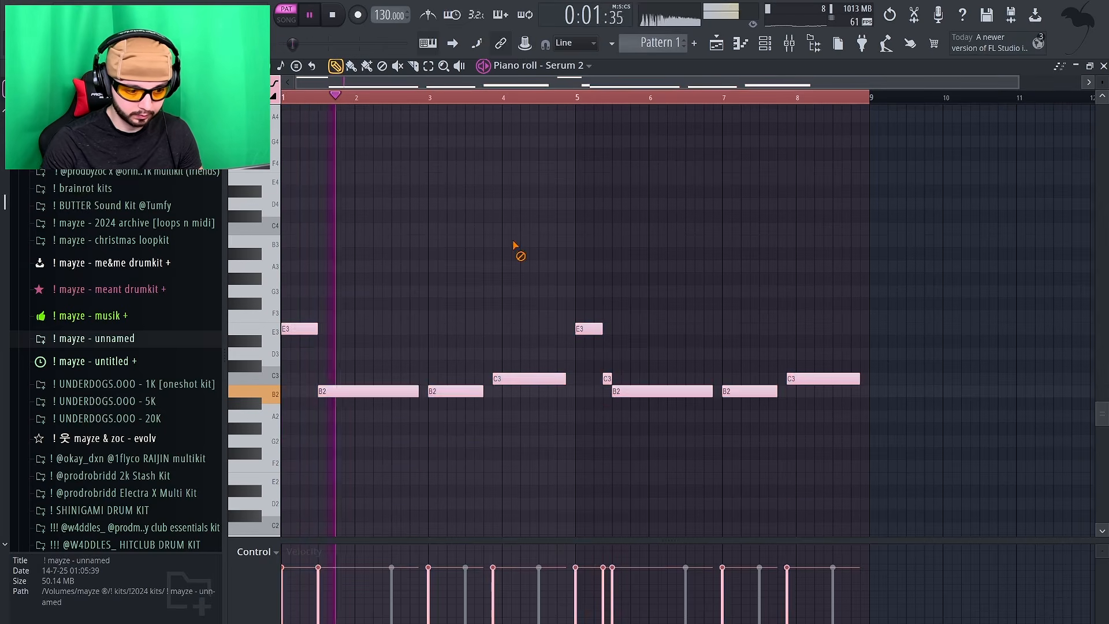
pyautogui.hotkey('ctrl', 'd')
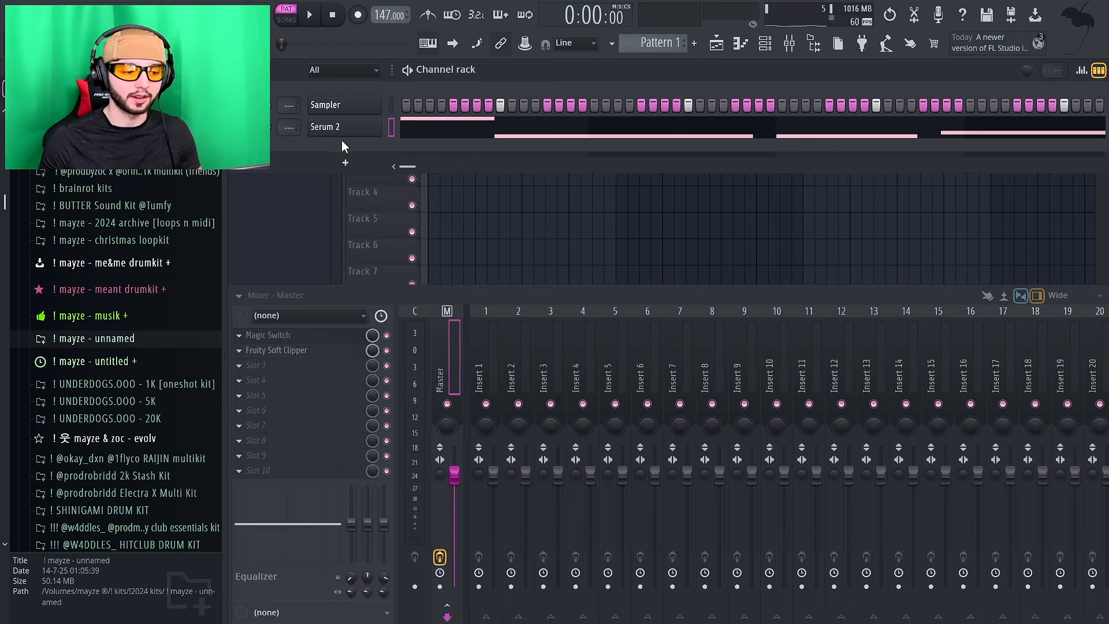
# Step: Clone the Serum 2 channel and filter the clone's preset browser to the Lead category
pyautogui.rightClick(334, 124)
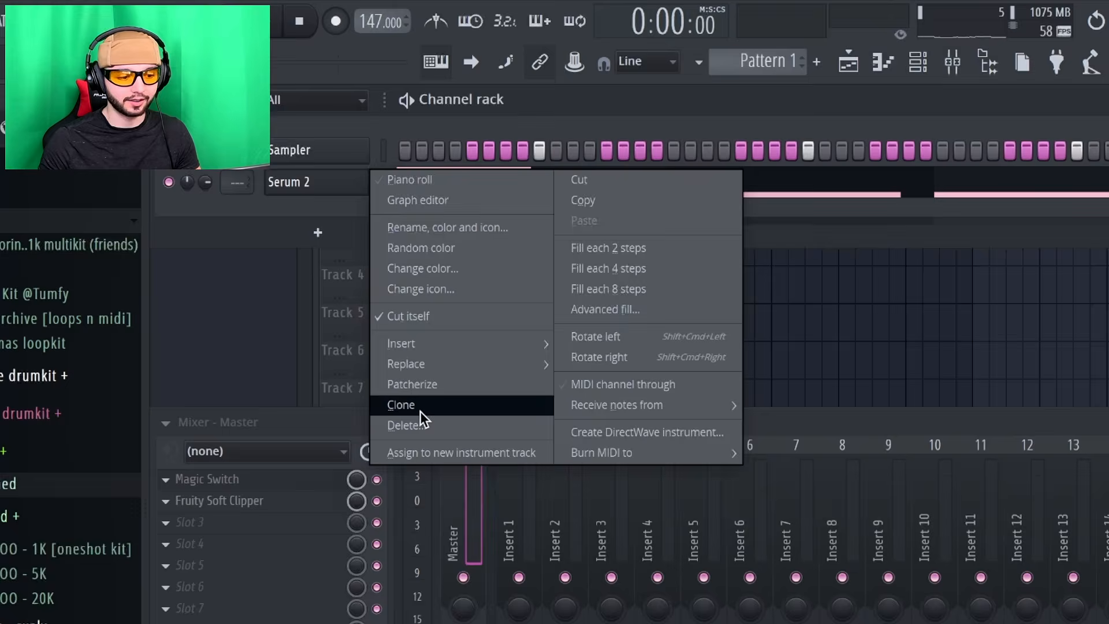
pyautogui.click(417, 288)
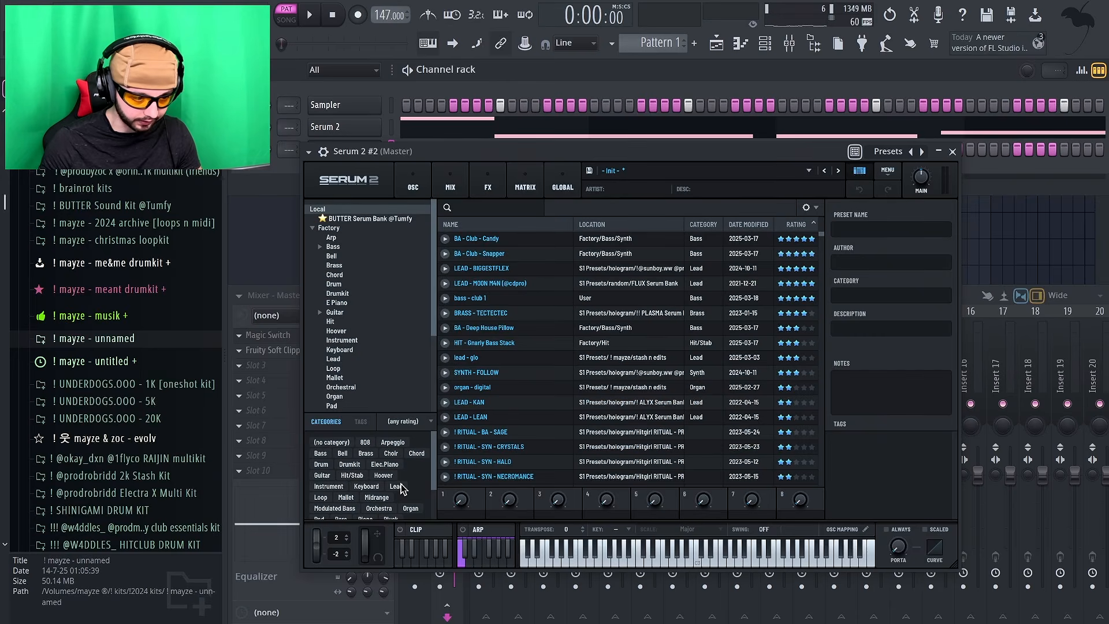
pyautogui.click(400, 485)
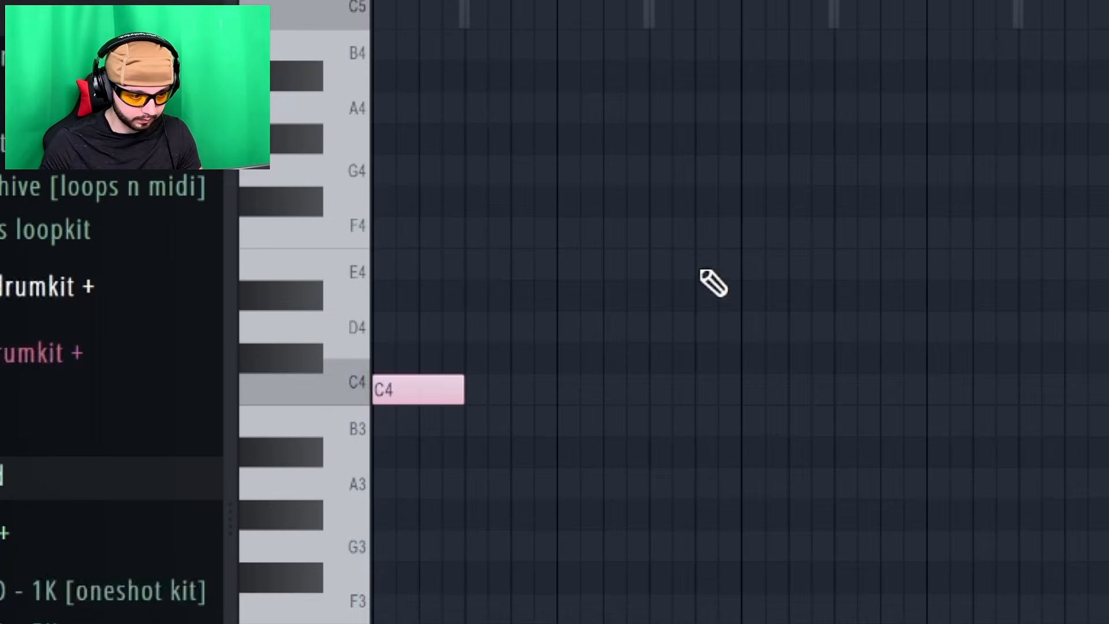
# Step: Draw E4 at bar 2 and F4 half a bar after it, and lower the bar 1 note to B3
pyautogui.moveTo(632, 267); pyautogui.dragTo(546, 265)
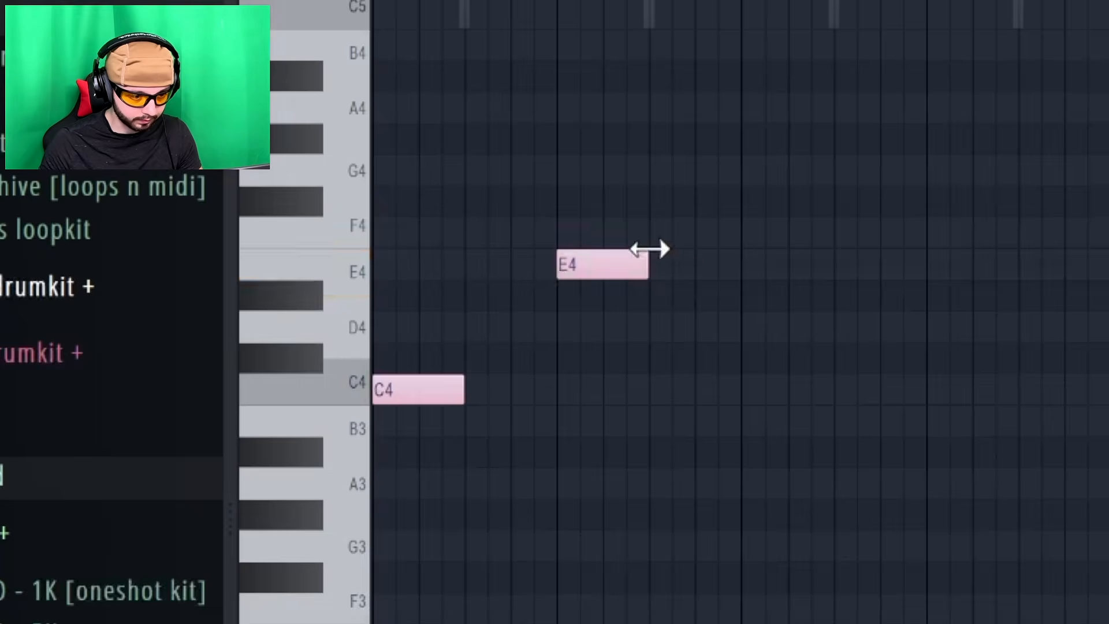
pyautogui.click(654, 231)
pyautogui.press('space')
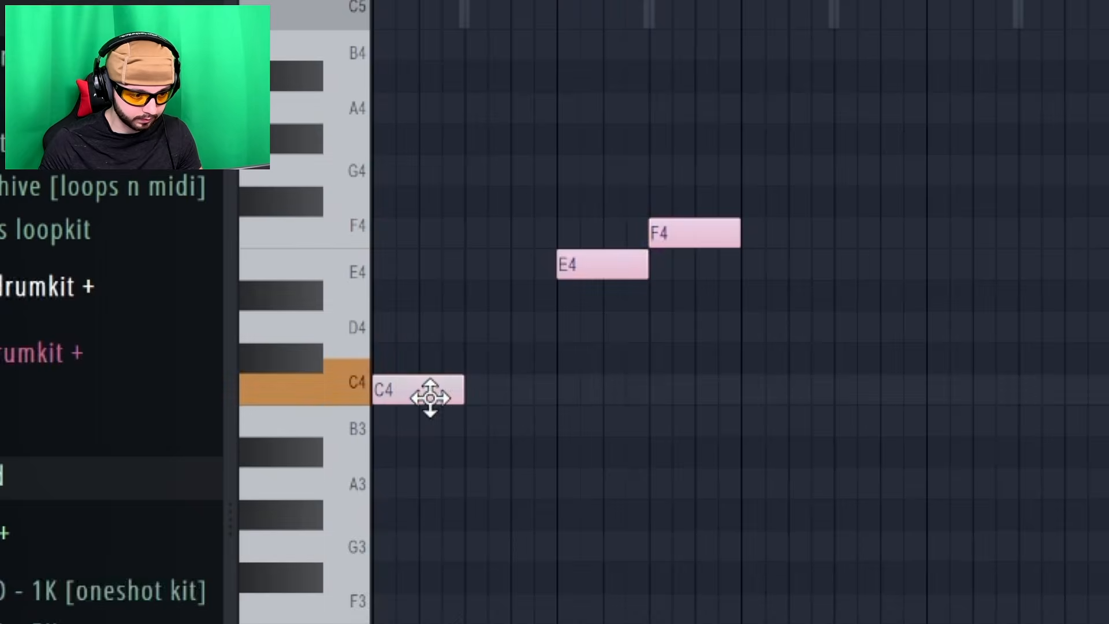
pyautogui.moveTo(303, 305); pyautogui.dragTo(297, 325)
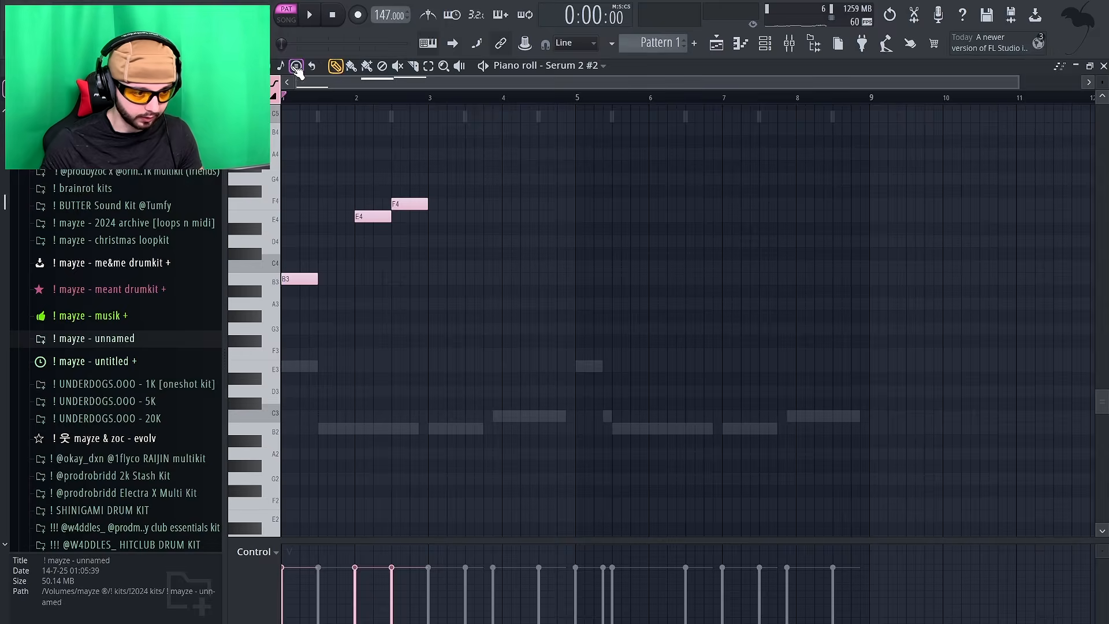
# Step: Highlight the G Major (Ionian) scale and move the two notes in bar 2 to F#4 and G4
pyautogui.click(298, 68)
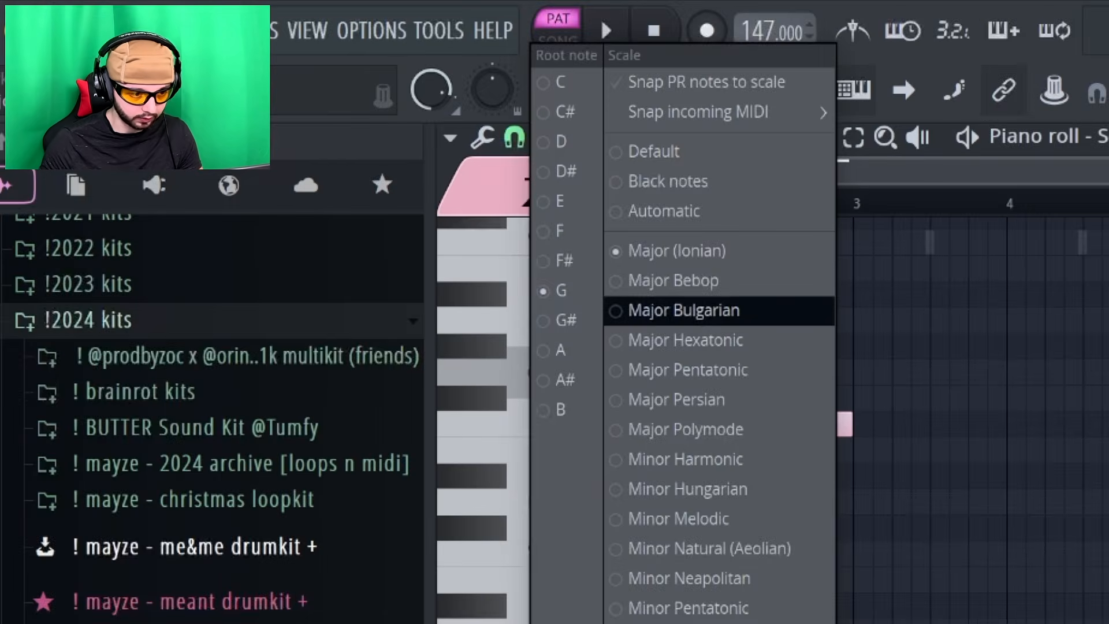
pyautogui.press('Escape')
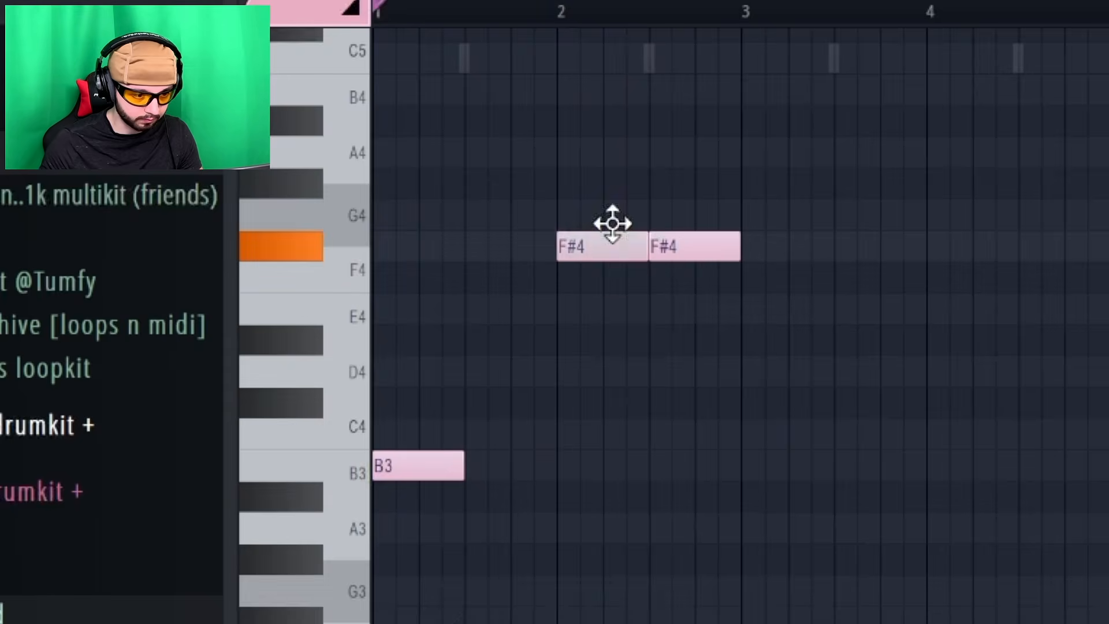
pyautogui.moveTo(718, 245); pyautogui.dragTo(718, 214)
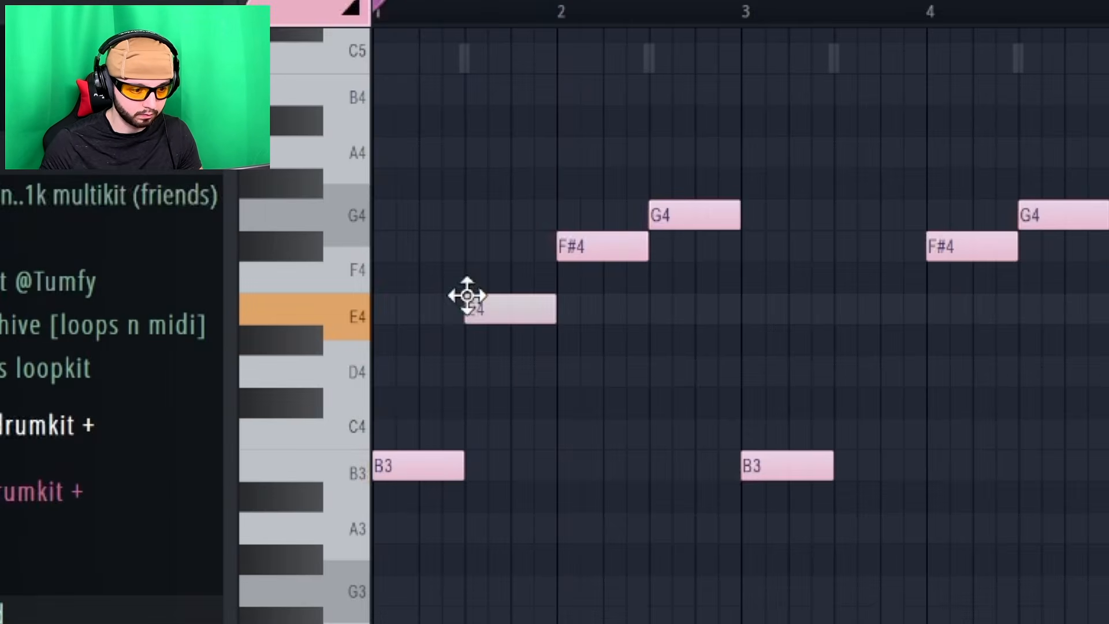
# Step: Move the second note of bar 1 to D4, add D4 midway through bar 3, and replace bar 2's G4 with D4
pyautogui.moveTo(322, 220); pyautogui.dragTo(321, 242)
pyautogui.press('space')
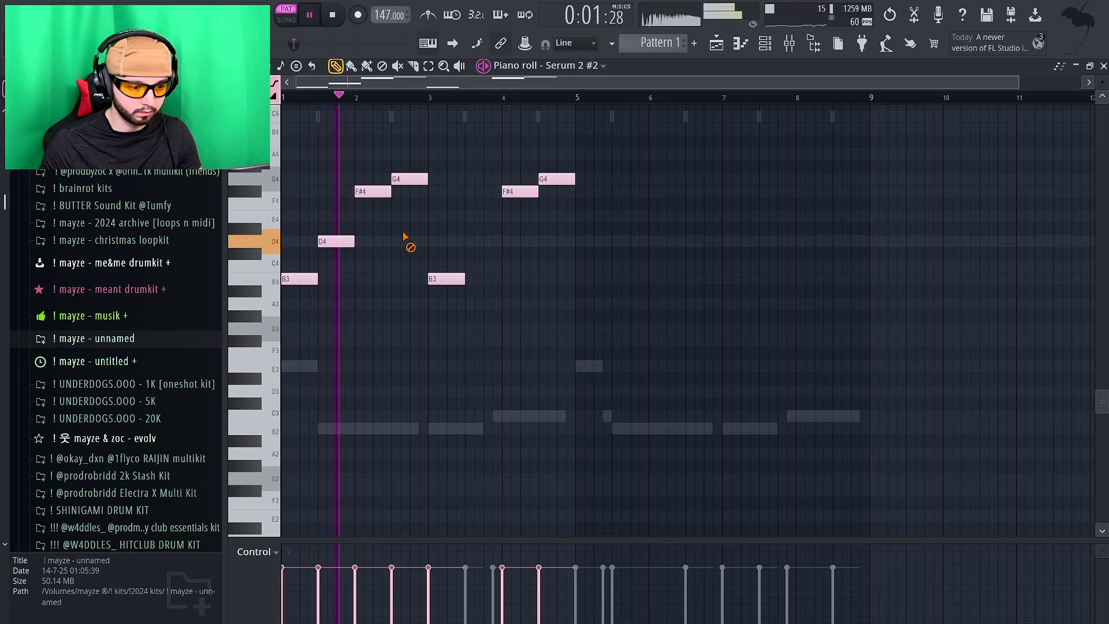
pyautogui.click(469, 241)
pyautogui.rightClick(417, 179)
pyautogui.click(393, 243)
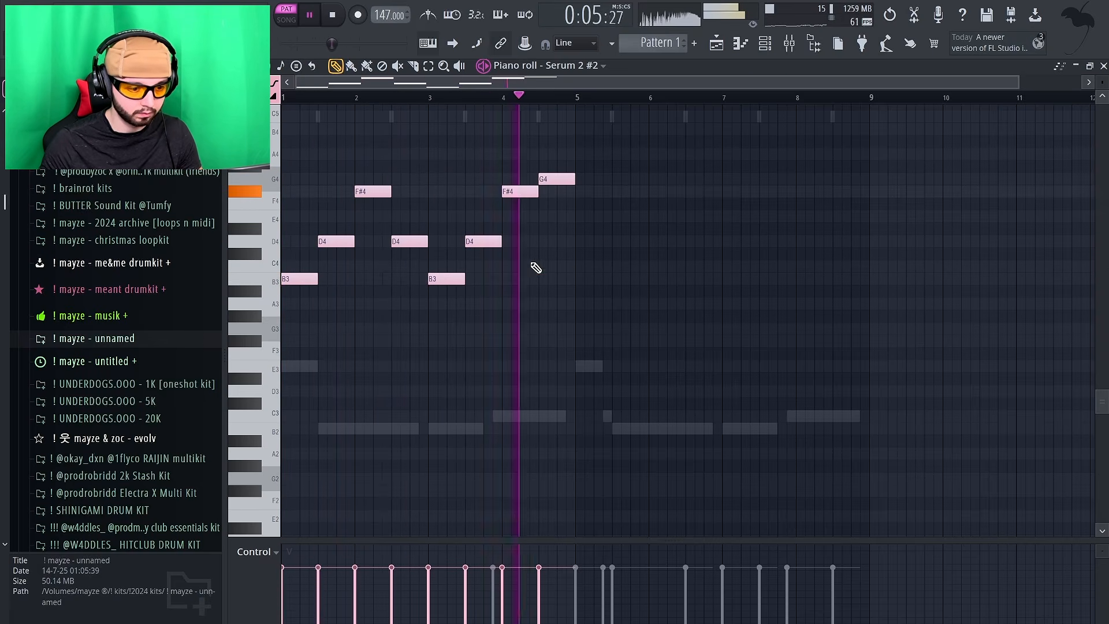
# Step: Duplicate the four-bar lead melody into bars 5 to 8 and leave the notes deselected
pyautogui.hotkey('ctrl', 'b')
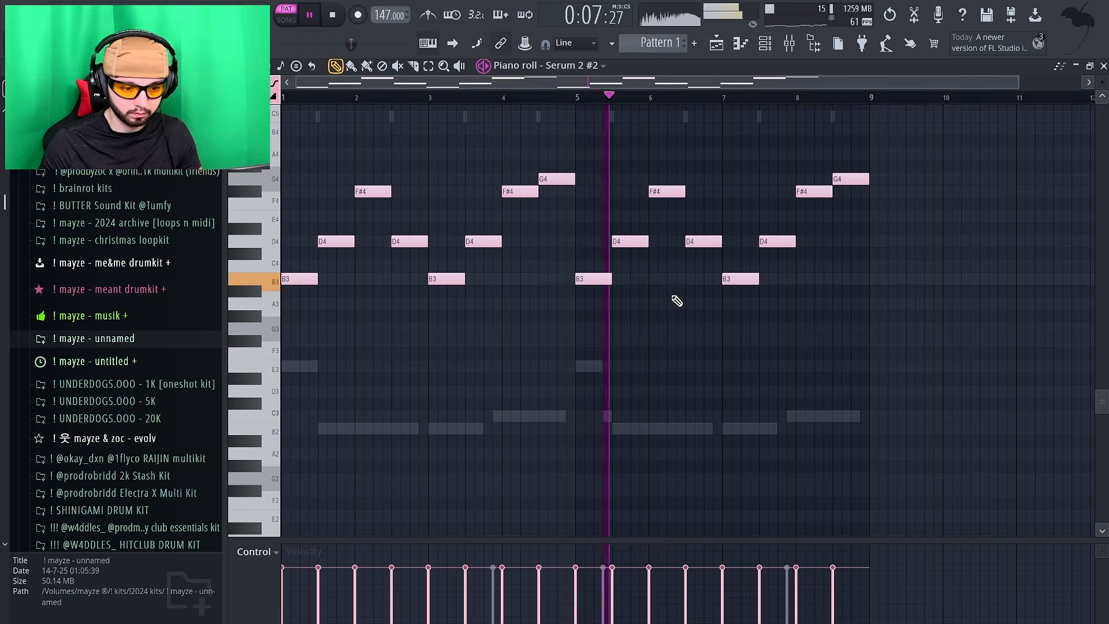
pyautogui.hotkey('ctrl', 'a')
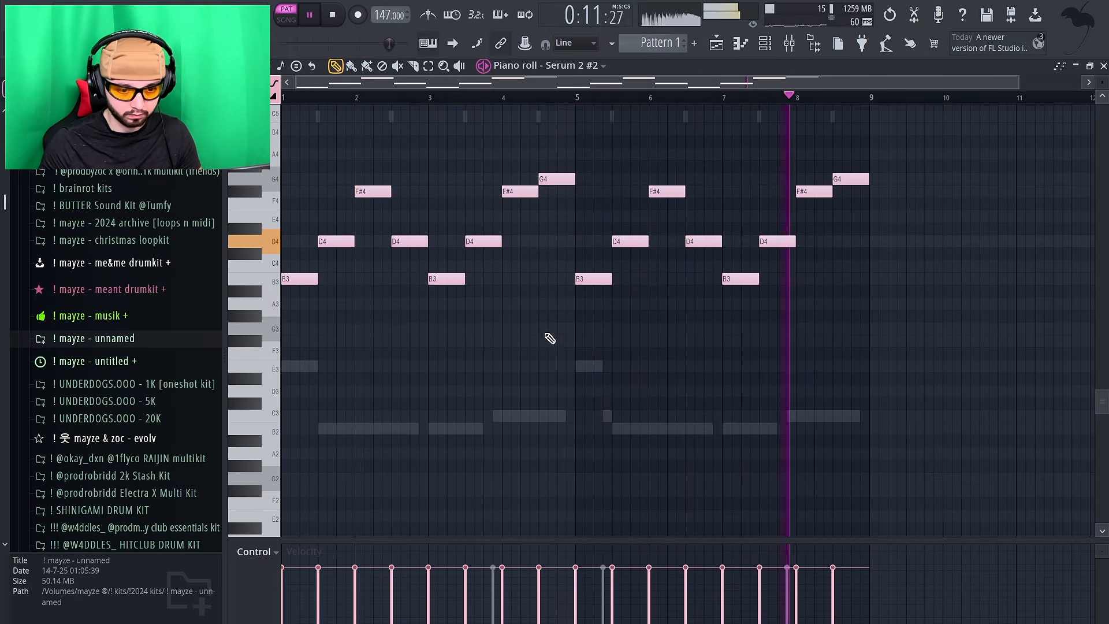
pyautogui.hotkey('ctrl', 'd')
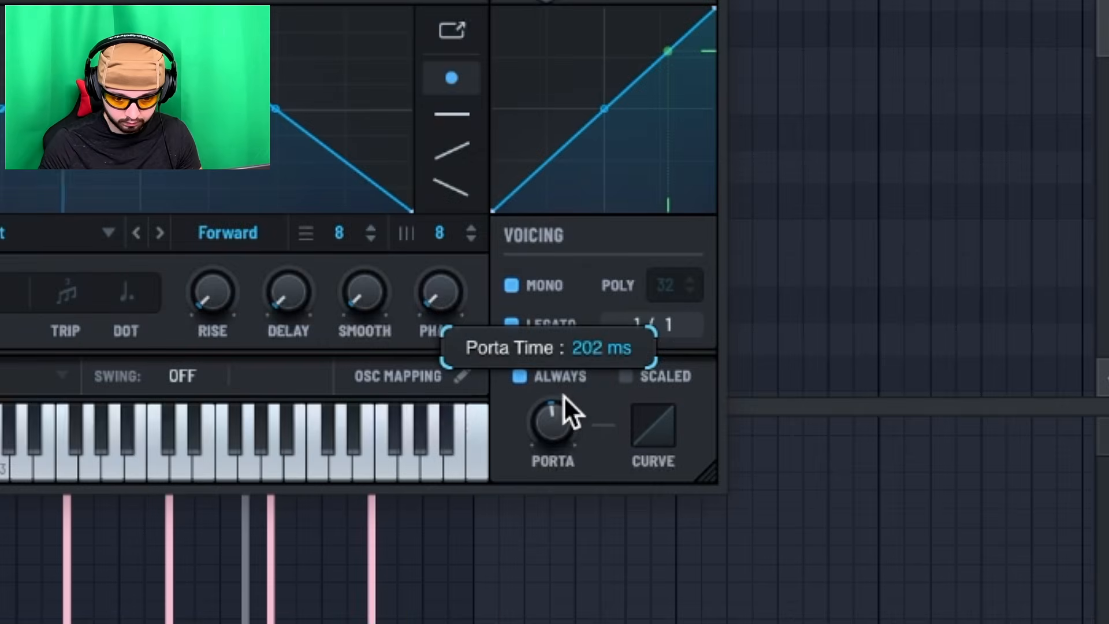
# Step: Adjust the lead's portamento time to about 202 ms
pyautogui.moveTo(564, 395); pyautogui.dragTo(570, 394)
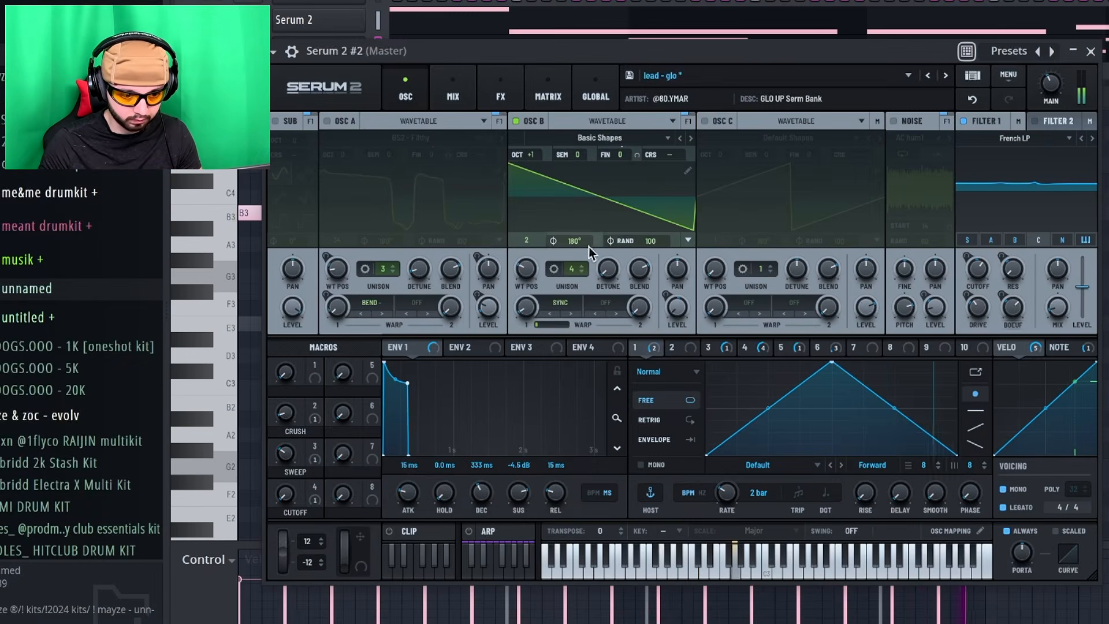
pyautogui.moveTo(605, 192); pyautogui.dragTo(583, 222)
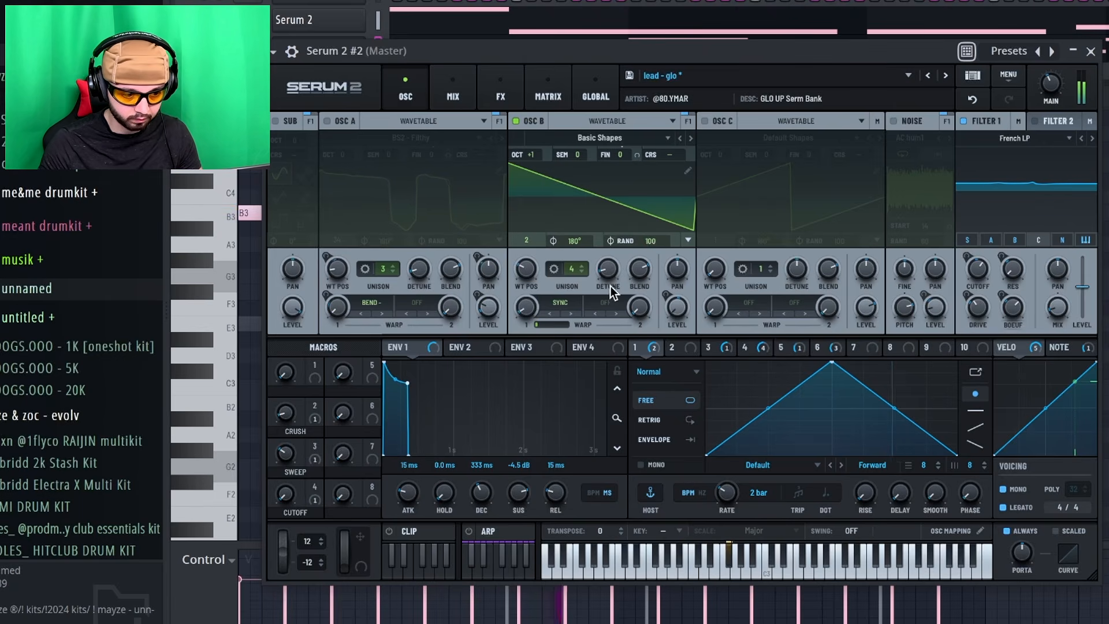
# Step: Switch the lead from OSC B to OSC A, raising OSC A's level and setting its octave to +1
pyautogui.click(327, 122)
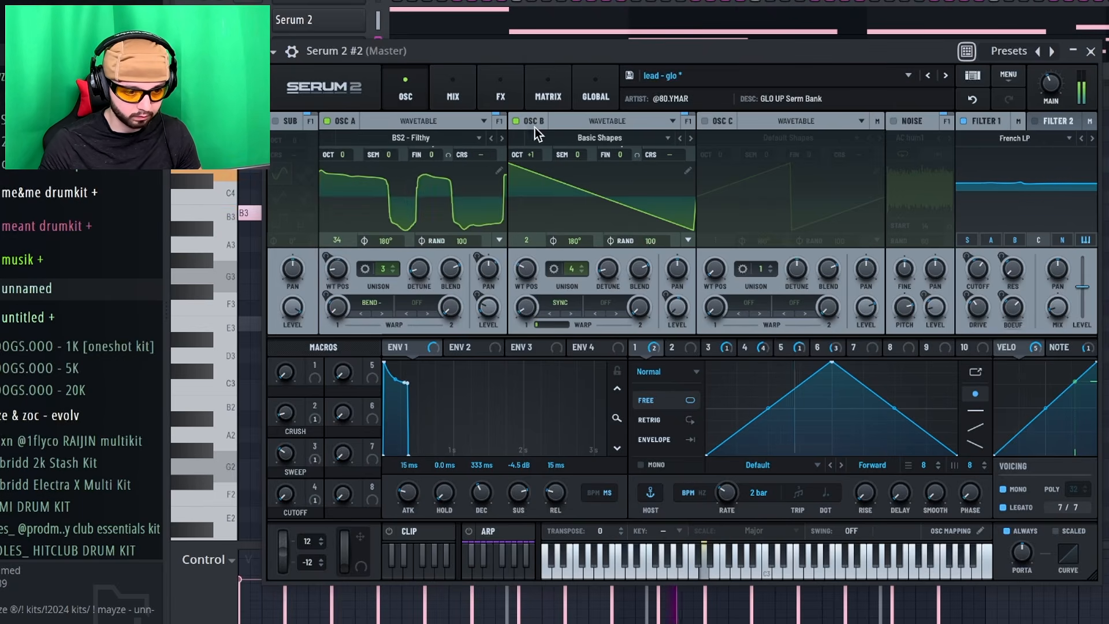
pyautogui.click(515, 122)
pyautogui.moveTo(489, 308); pyautogui.dragTo(506, 241)
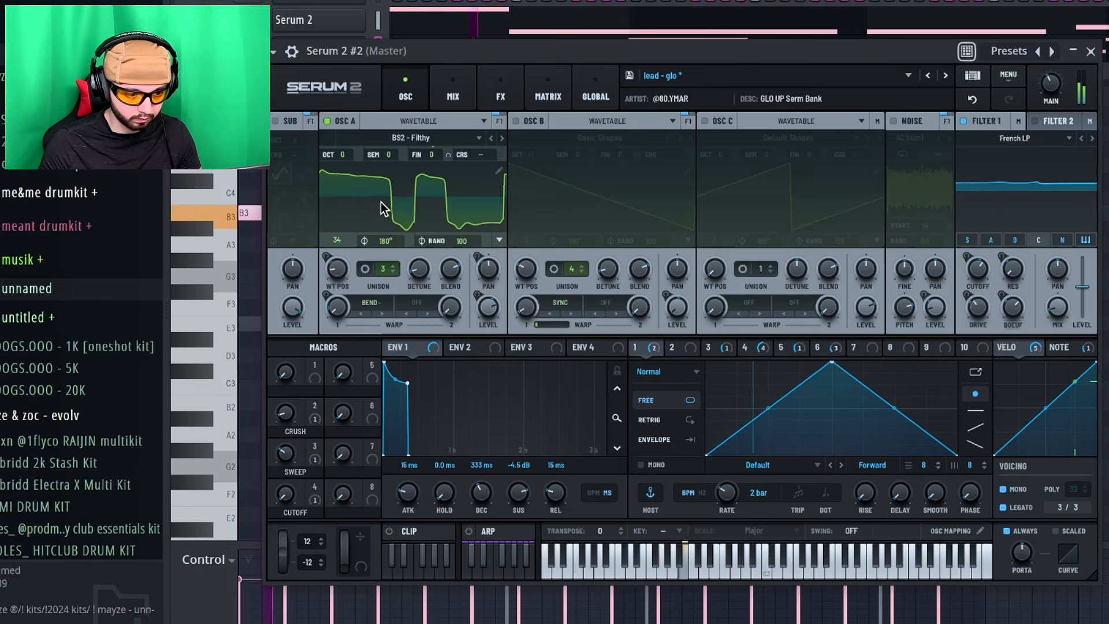
pyautogui.moveTo(348, 153); pyautogui.dragTo(356, 144)
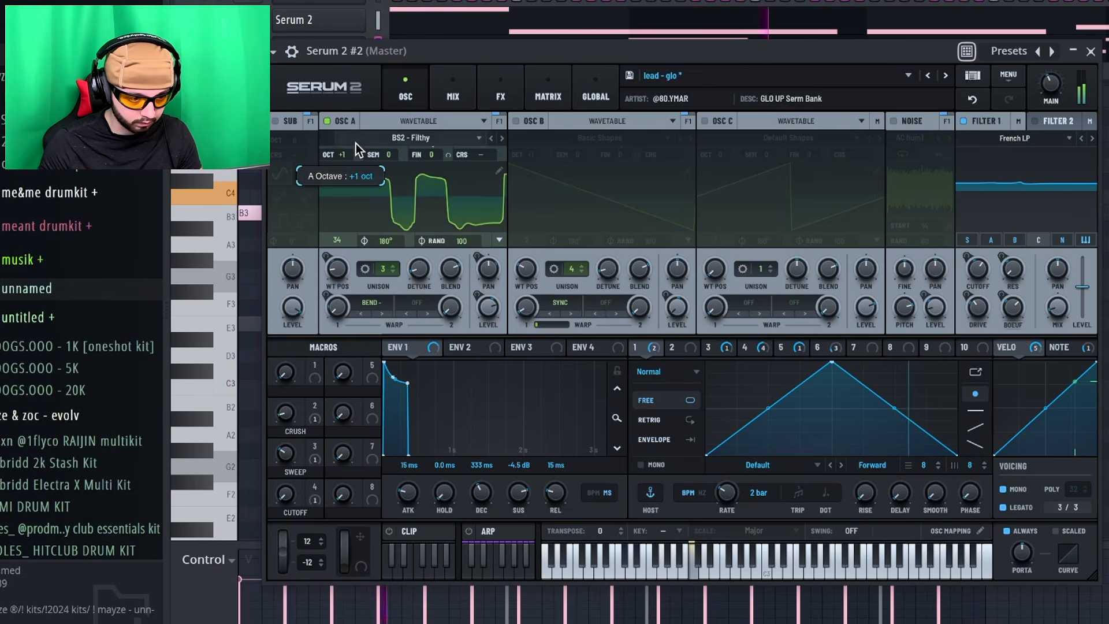
# Step: Cycle OSC A forward through its wavetables past MB Saw, turning OSC B back on to hear them together
pyautogui.click(500, 138)
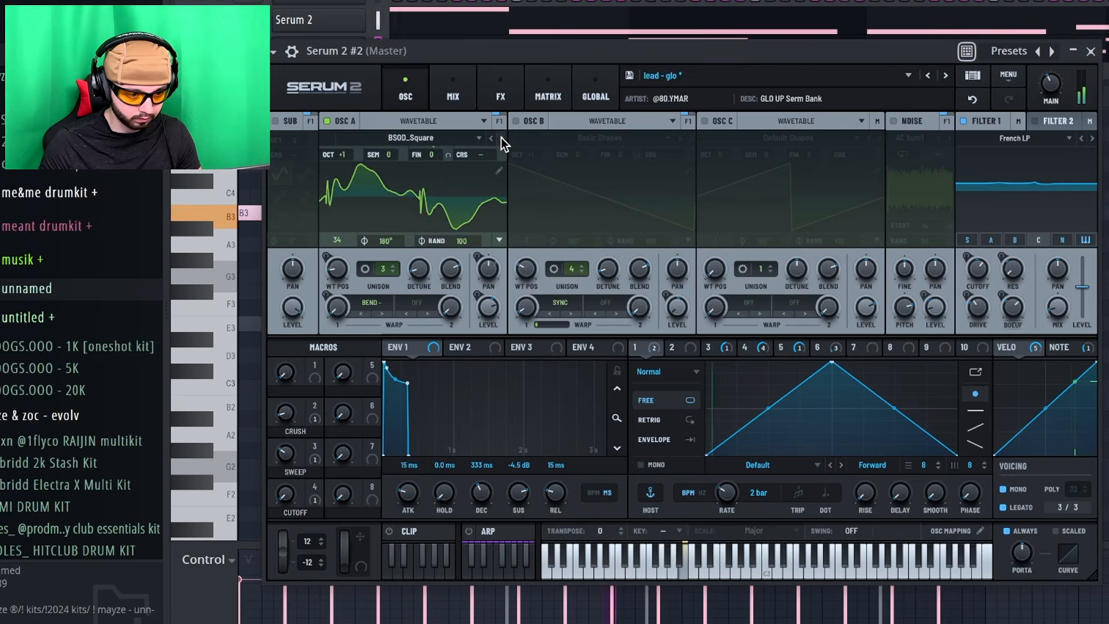
pyautogui.click(501, 138)
pyautogui.click(501, 137)
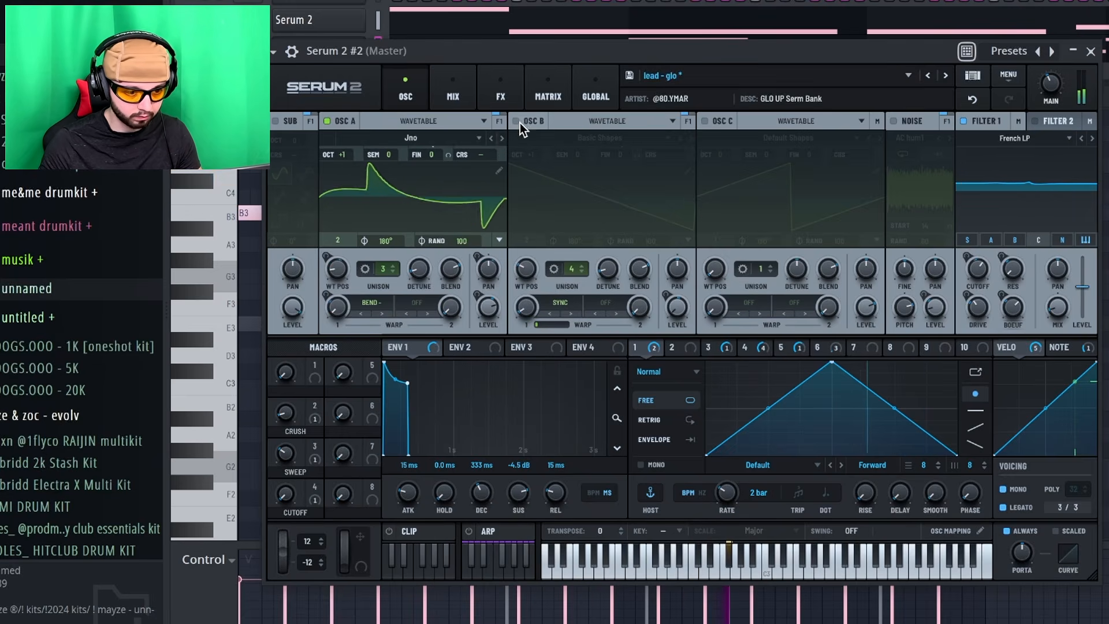
pyautogui.click(516, 121)
pyautogui.click(501, 139)
pyautogui.click(502, 139)
pyautogui.click(502, 139)
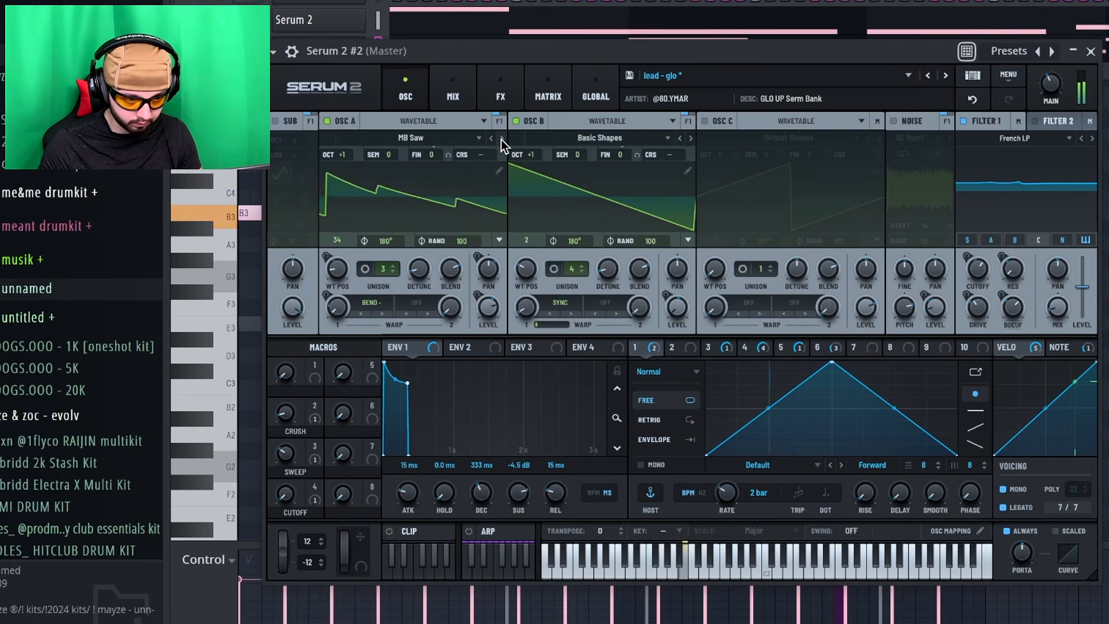
pyautogui.click(501, 139)
pyautogui.click(502, 140)
pyautogui.click(501, 140)
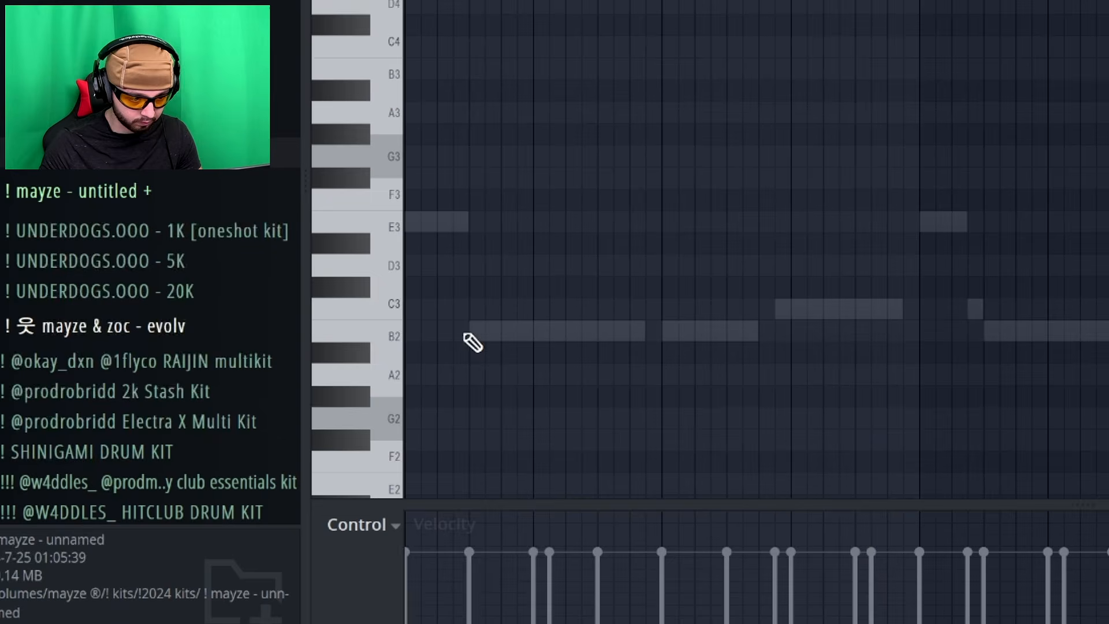
# Step: Build a one-bar chord of B2, D3 and F#3 starting in the middle of bar 1, and play it back
pyautogui.click(471, 328)
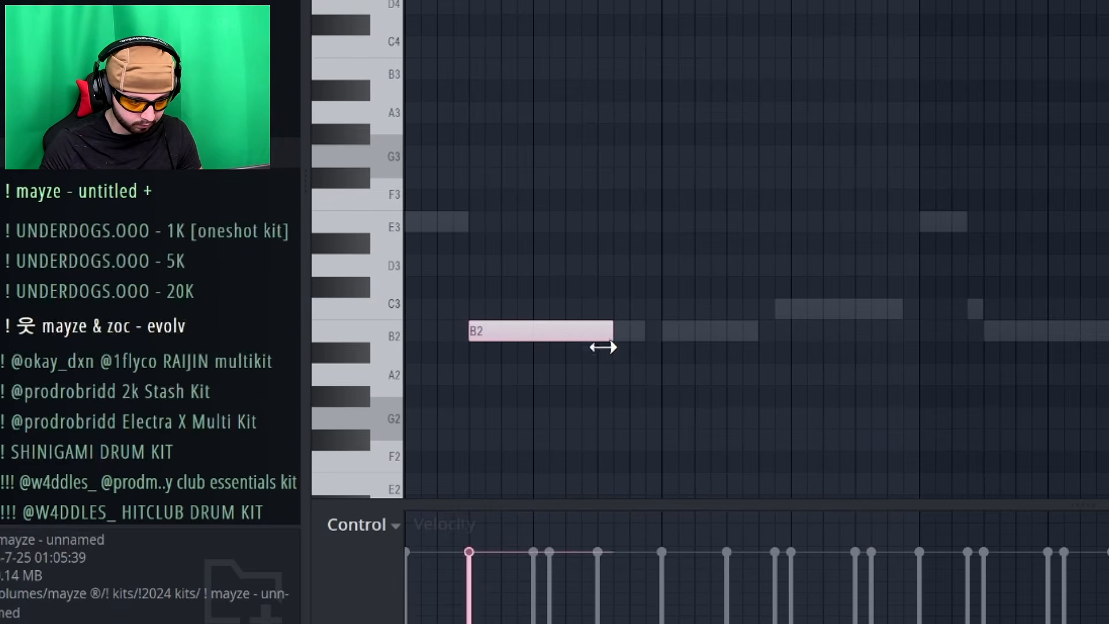
pyautogui.moveTo(629, 343); pyautogui.dragTo(589, 366)
pyautogui.keyDown('shift'); pyautogui.moveTo(505, 336); pyautogui.dragTo(483, 178); pyautogui.keyUp('shift')
pyautogui.press('space')
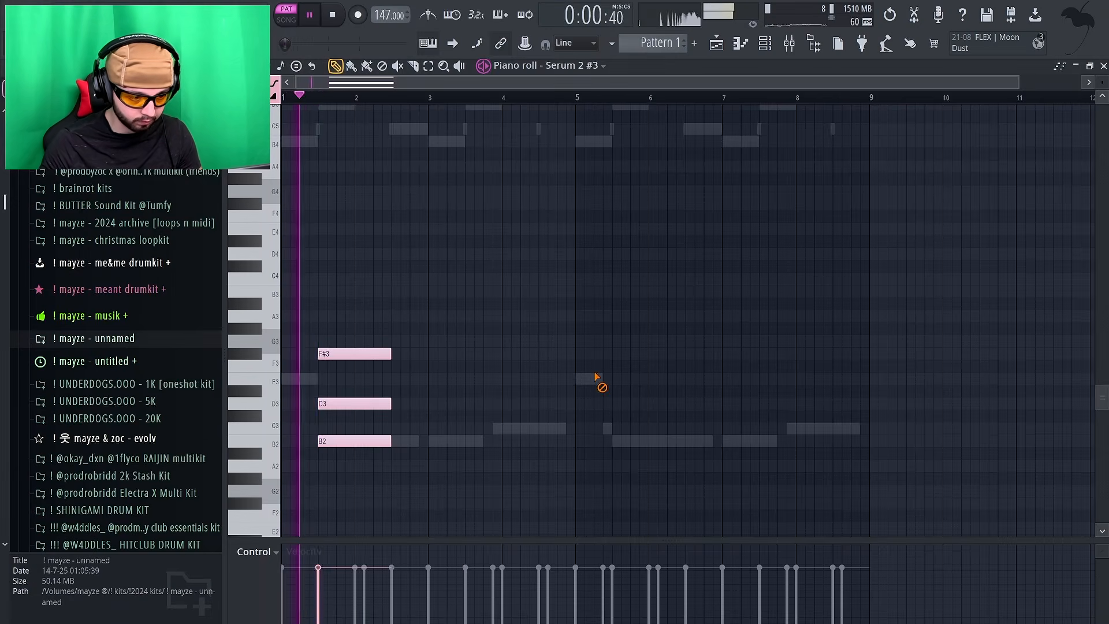
# Step: Copy the chord to bar 3, and copy it again near the end of bar 3 transposed up to C3, D#3 and G3
pyautogui.press('super+a')
pyautogui.keyDown('shift'); pyautogui.moveTo(353, 354); pyautogui.dragTo(463, 364); pyautogui.keyUp('shift')
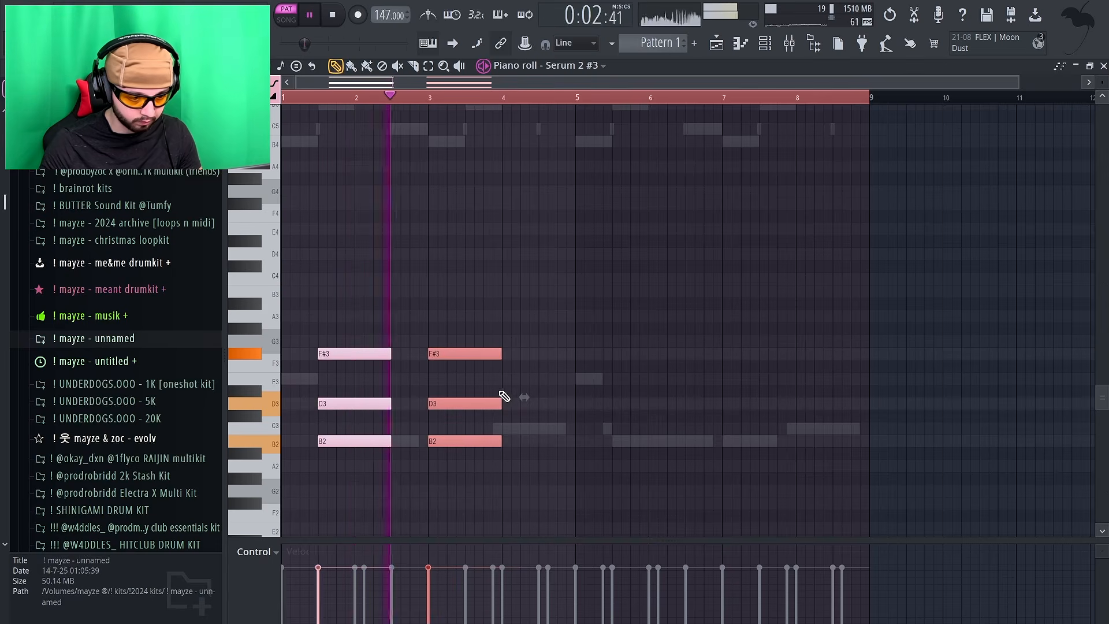
pyautogui.keyDown('shift'); pyautogui.moveTo(488, 441); pyautogui.dragTo(547, 421); pyautogui.keyUp('shift')
pyautogui.press('super+d')
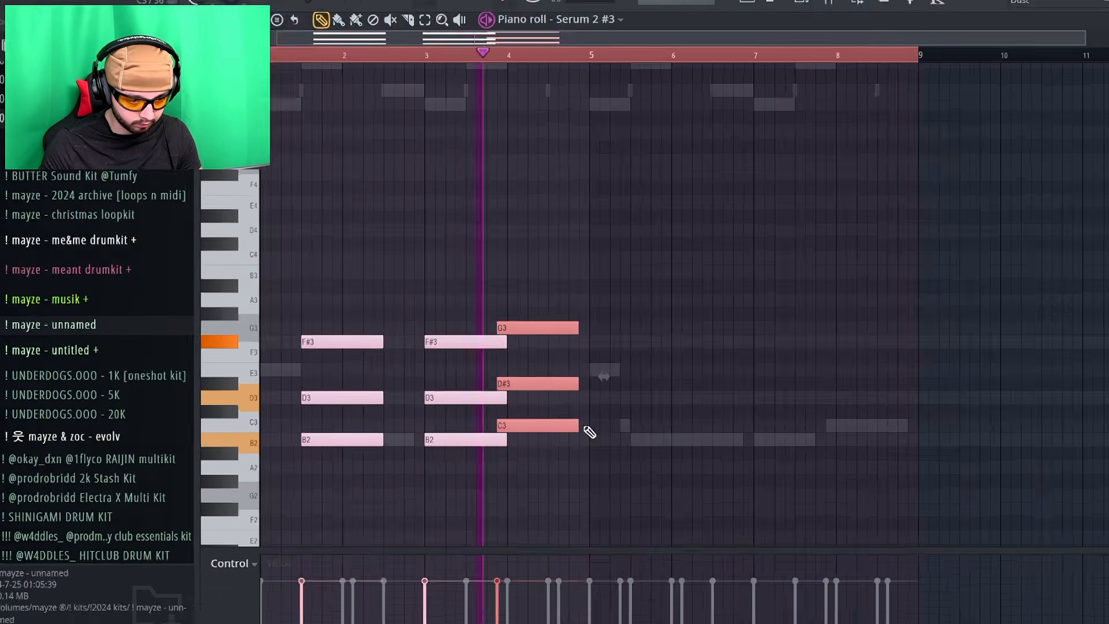
# Step: Raise the three chords an octave, shorten the bar 3 chord to meet the next one, and change the last chord to C4, E4 and G4
pyautogui.moveTo(583, 323); pyautogui.dragTo(584, 279)
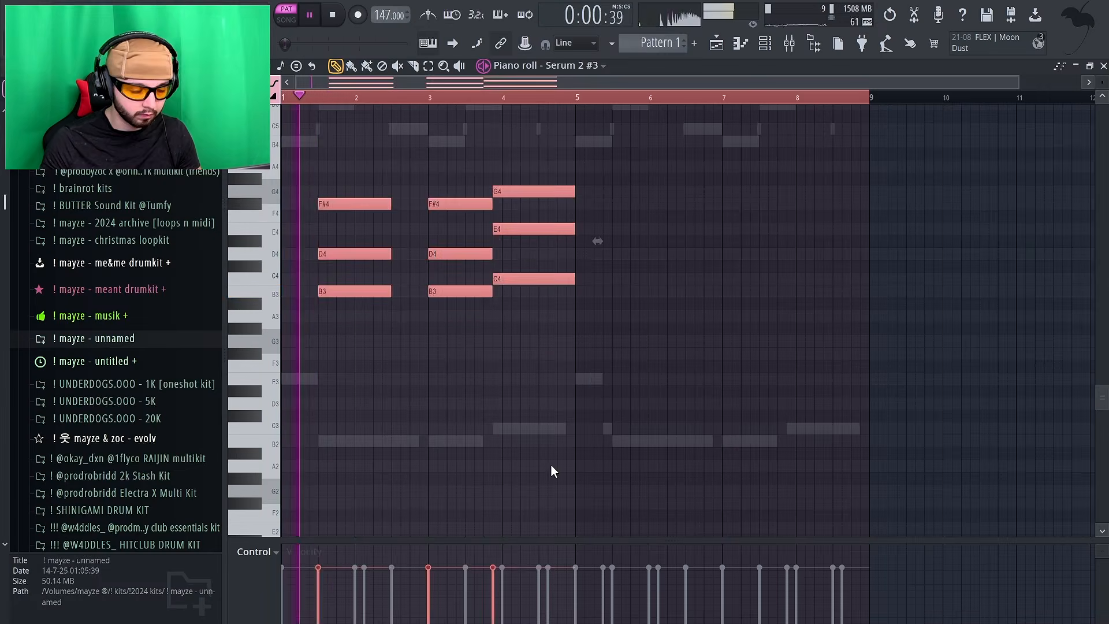
pyautogui.press('super+d')
pyautogui.press('super+d')
pyautogui.press('super+a')
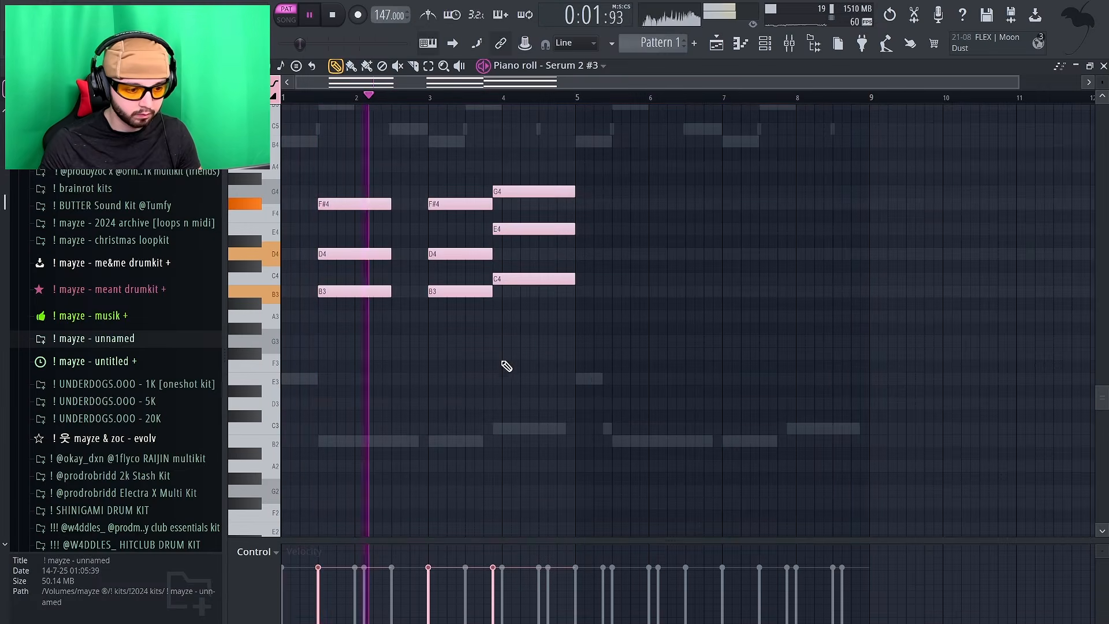
pyautogui.press('super+d')
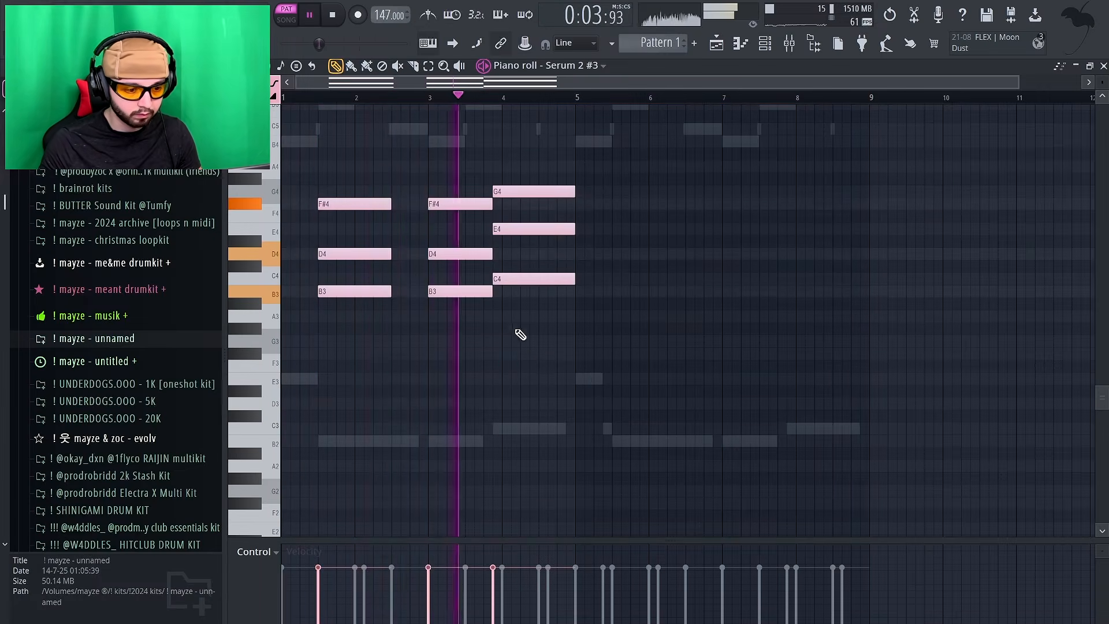
# Step: Duplicate the three chords from bars 1–4 into bars 5–8
pyautogui.press('super+a')
pyautogui.press('super+b')
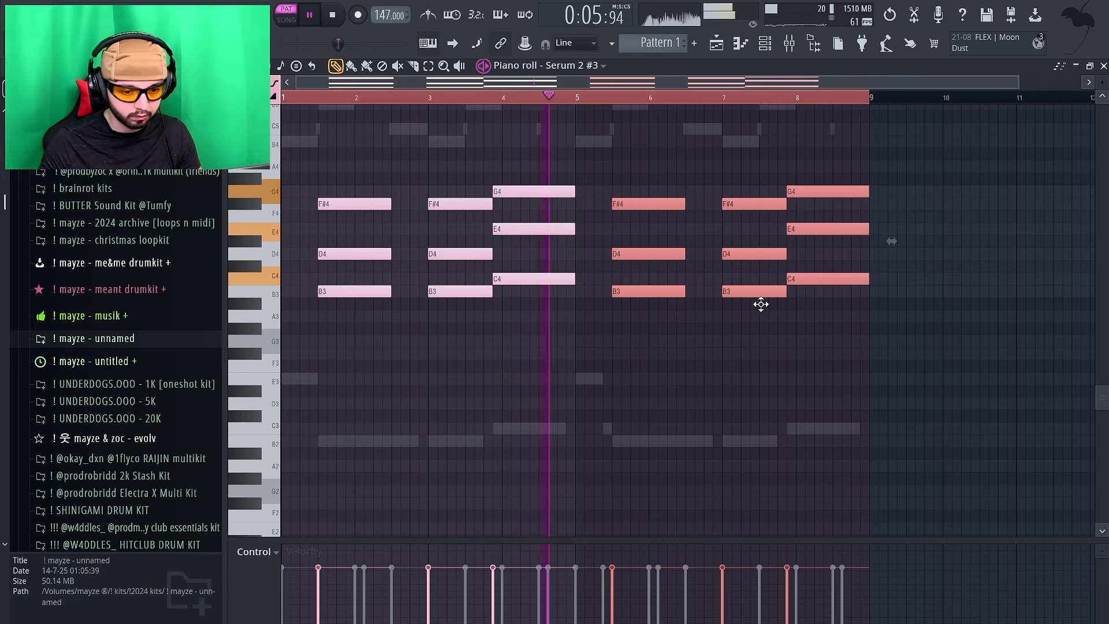
pyautogui.press('super+d')
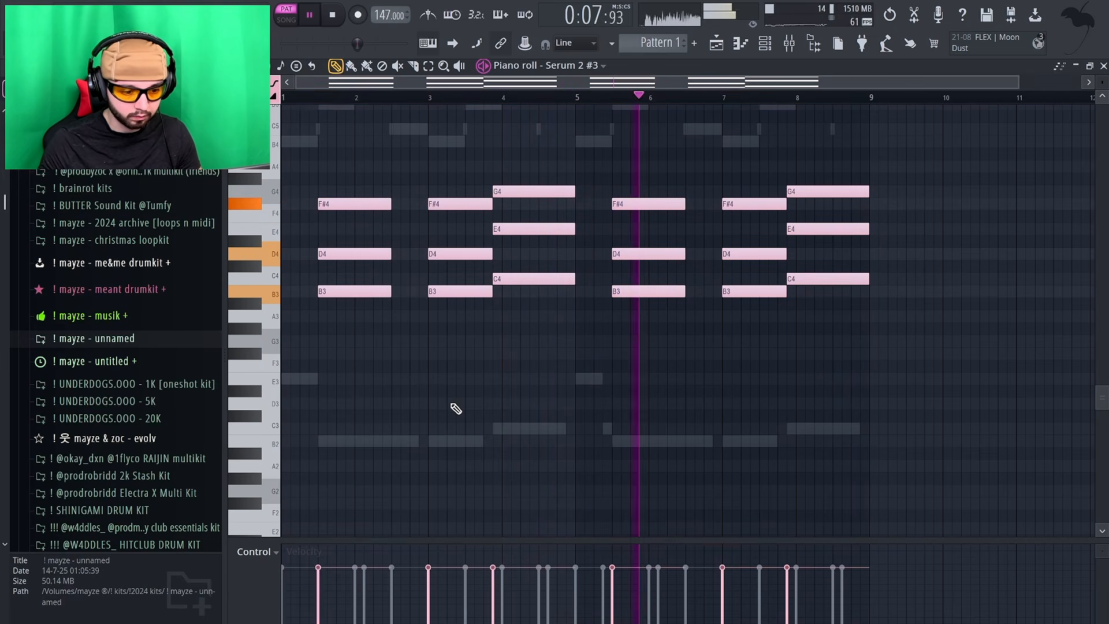
# Step: Build a half-bar chord of E4, G4 and B4 at the start of bar 1 and copy it to the start of bar 5
pyautogui.click(285, 382)
pyautogui.press('super+Up')
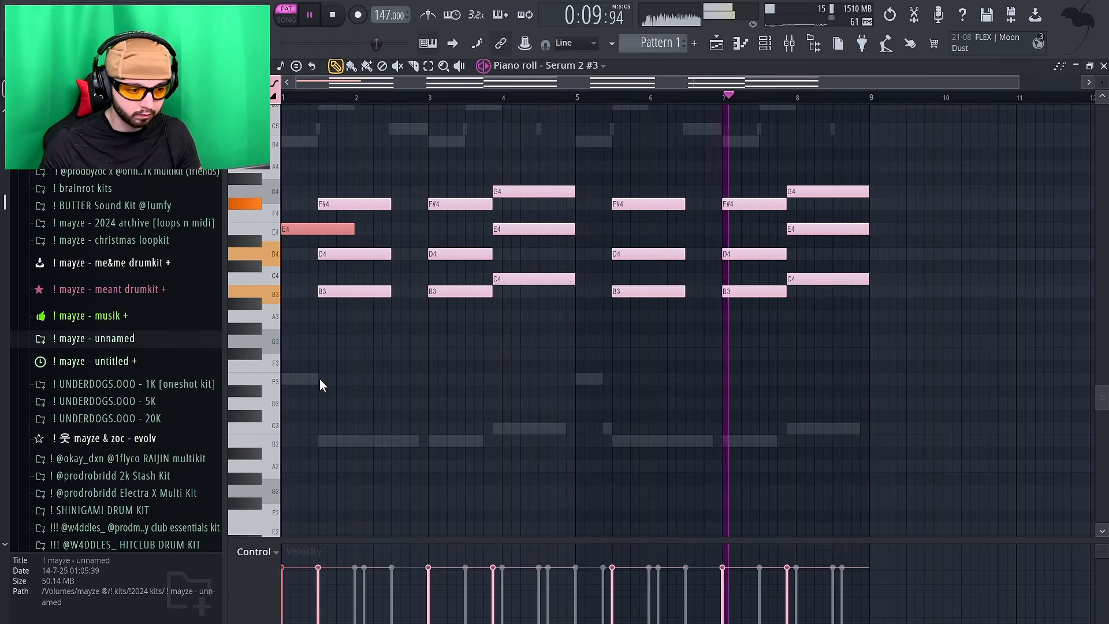
pyautogui.press('super+d')
pyautogui.moveTo(311, 194); pyautogui.dragTo(282, 192)
pyautogui.moveTo(315, 169)
pyautogui.mouseDown()
pyautogui.moveTo(280, 138)
pyautogui.moveTo(305, 238)
pyautogui.moveTo(290, 128)
pyautogui.moveTo(670, 164)
pyautogui.moveTo(588, 157)
pyautogui.mouseUp()
pyautogui.press('super+l')
pyautogui.press('super+d')
pyautogui.press('super+d')
# Step: Delete the E4, G4 and B4 chord at the start of bar 1
pyautogui.rightClick(295, 141)
pyautogui.rightClick(299, 191)
pyautogui.rightClick(304, 228)
pyautogui.scroll(1, 584, 411)
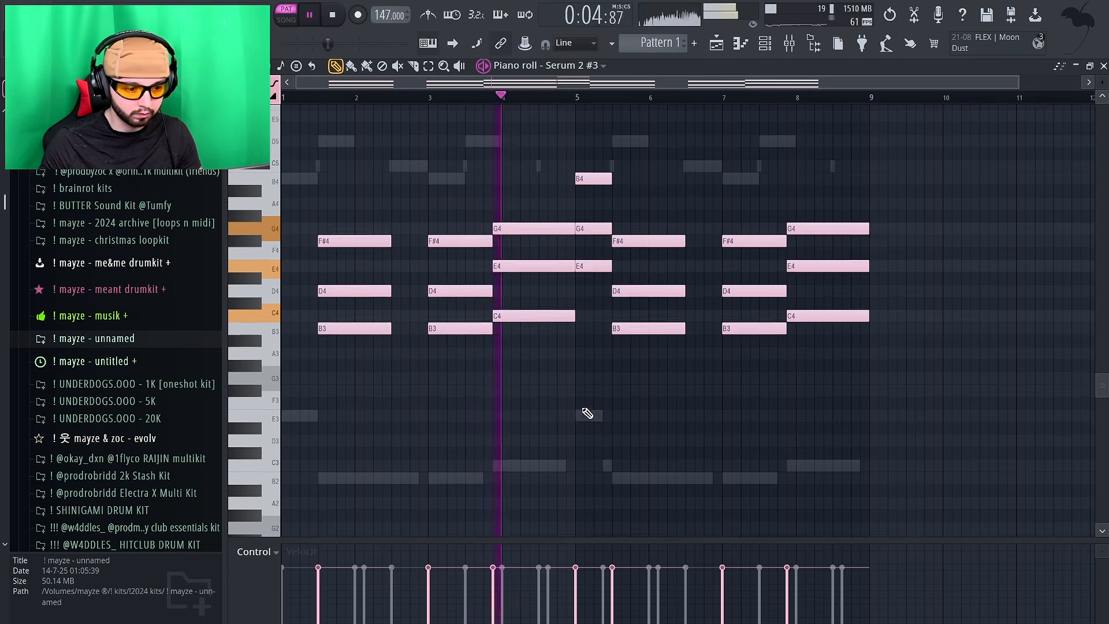
pyautogui.press('super+a')
pyautogui.press('super+d')
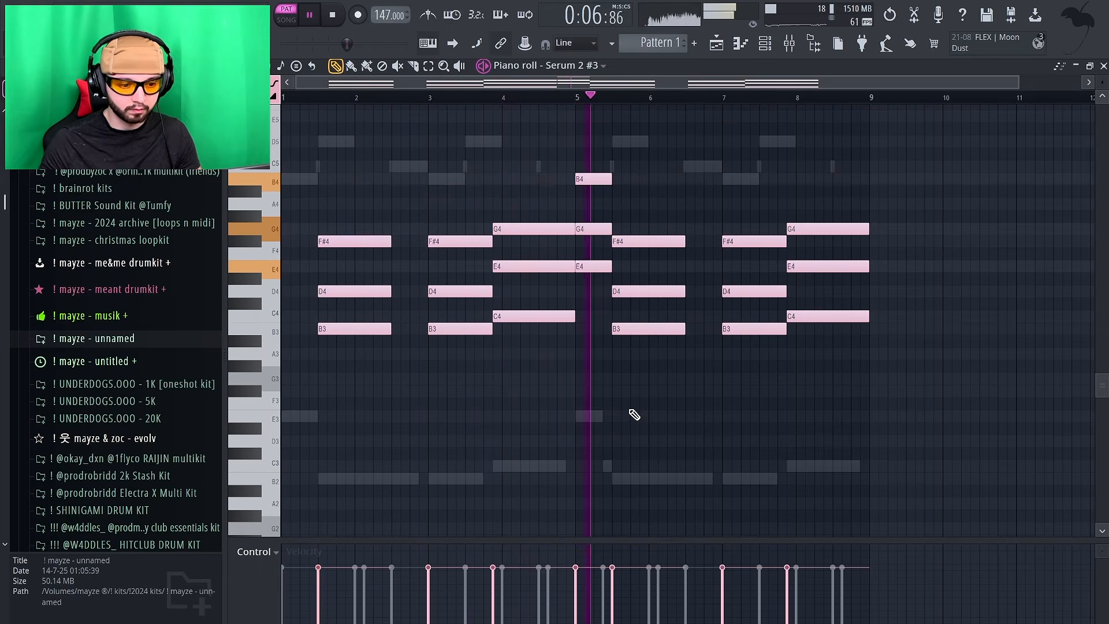
# Step: Shorten the C4, E4 and G4 chords in bars 4 and 8 so they end with the ghosted bass notes
pyautogui.moveTo(543, 186); pyautogui.dragTo(551, 377)
pyautogui.moveTo(855, 183); pyautogui.dragTo(855, 320)
pyautogui.press('super+a')
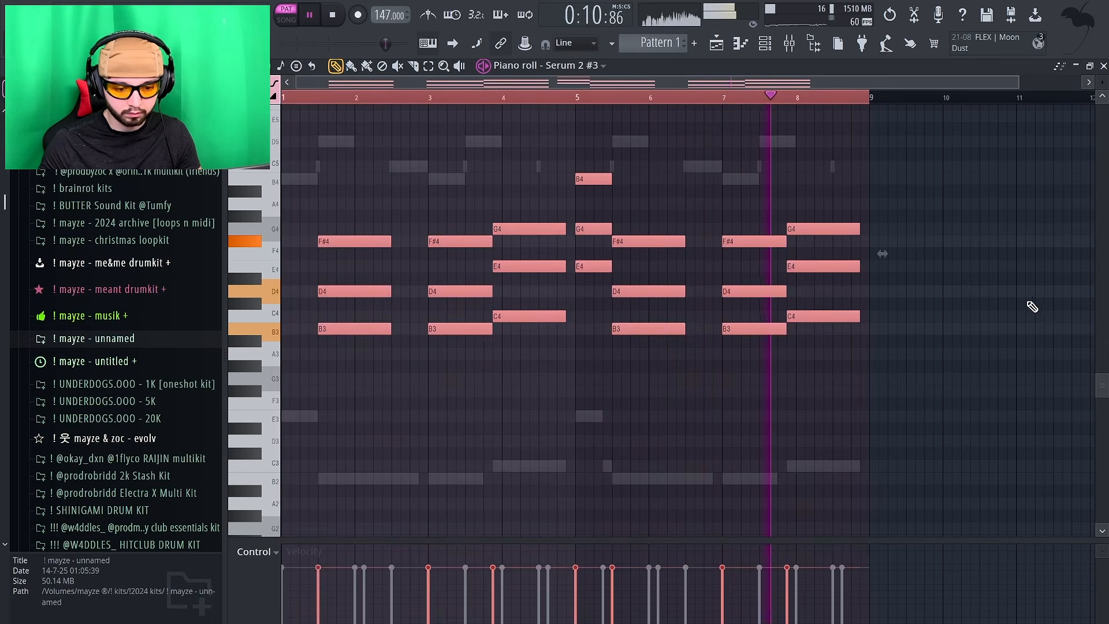
# Step: Close the chord piano roll and solo the Serum 2 #2 channel in the channel rack
pyautogui.press('Escape')
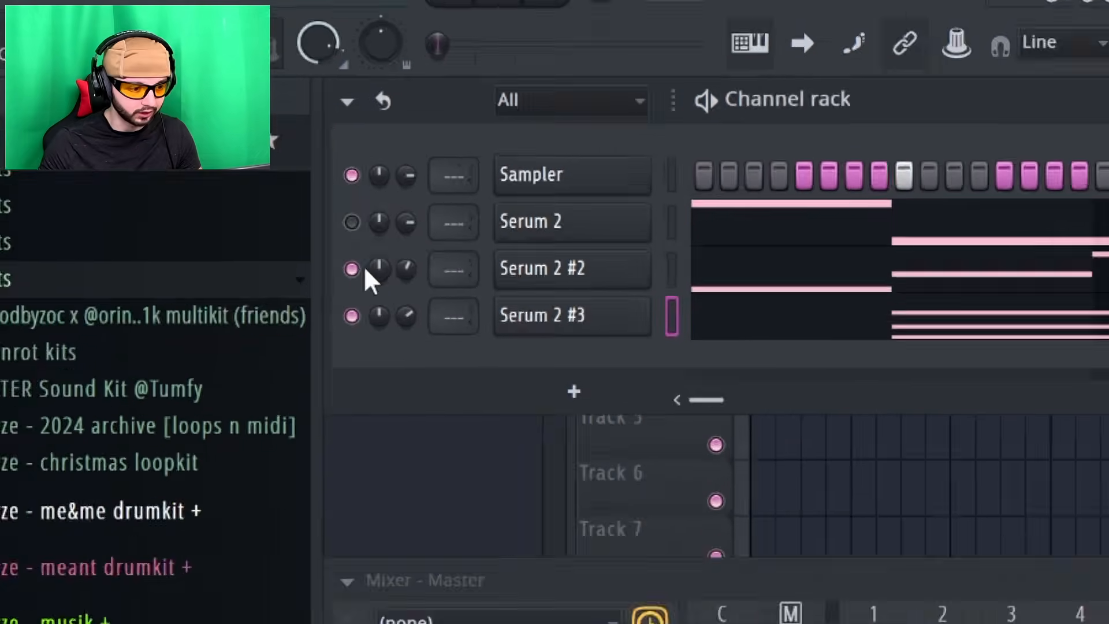
pyautogui.click(241, 148)
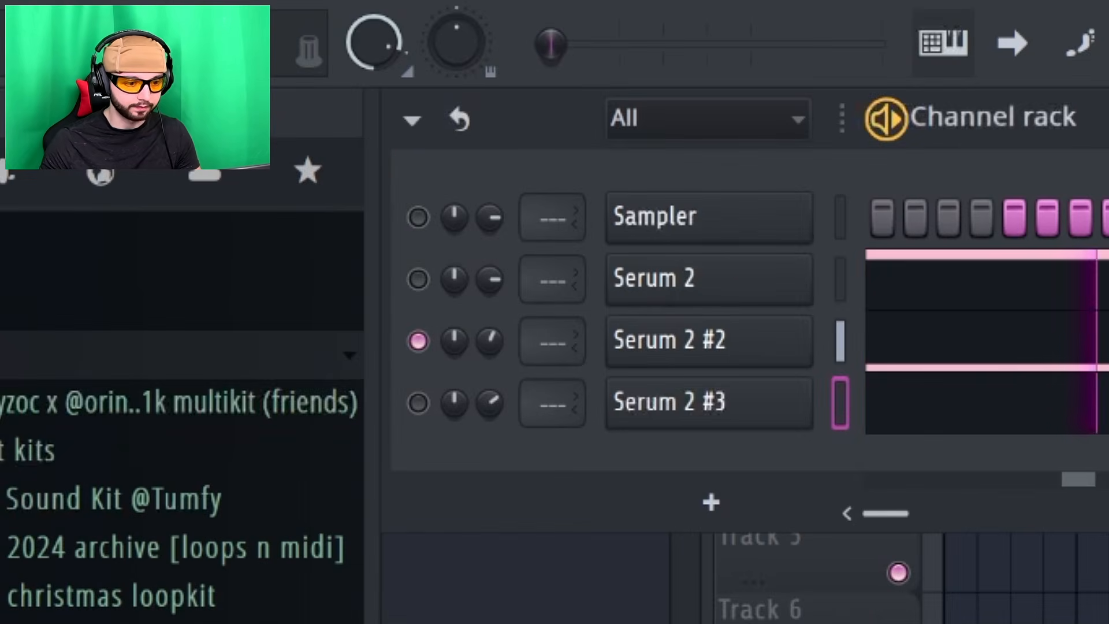
pyautogui.click(1017, 353)
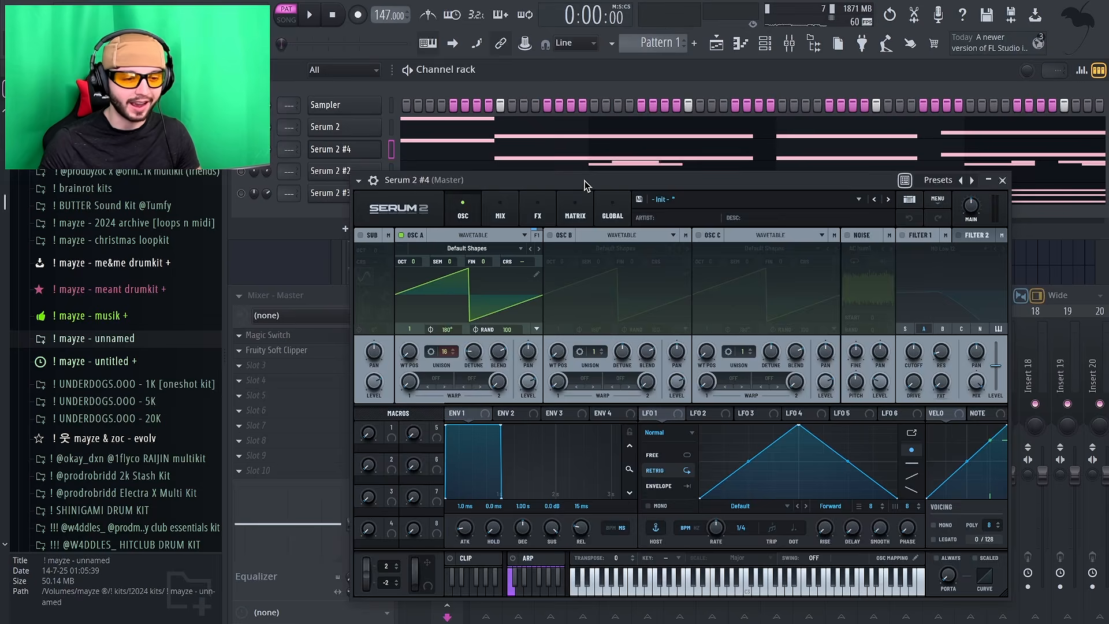
# Step: In Serum 2 #4, turn on Filter 1 for OSC A with key tracking, and set its type to MG Low 24
pyautogui.moveTo(584, 185); pyautogui.dragTo(585, 150)
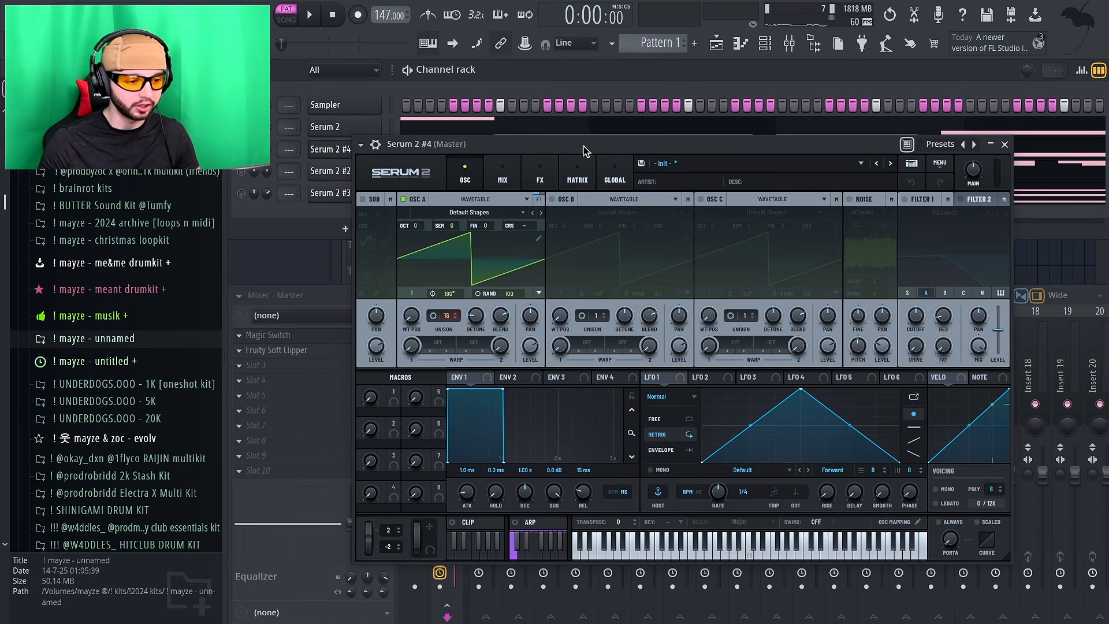
pyautogui.click(959, 200)
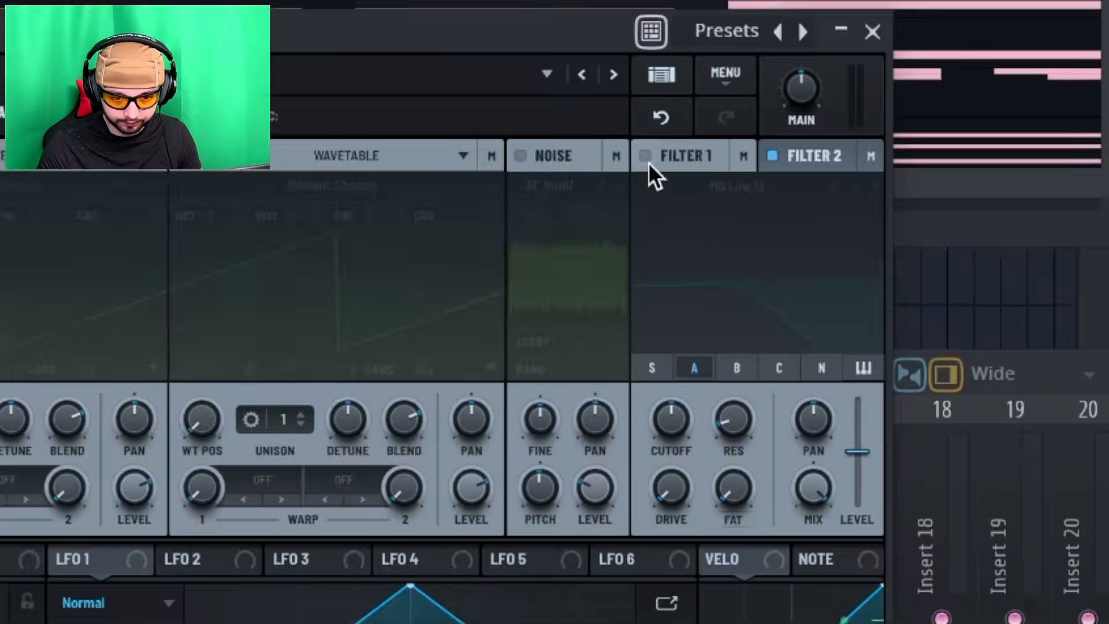
pyautogui.click(905, 200)
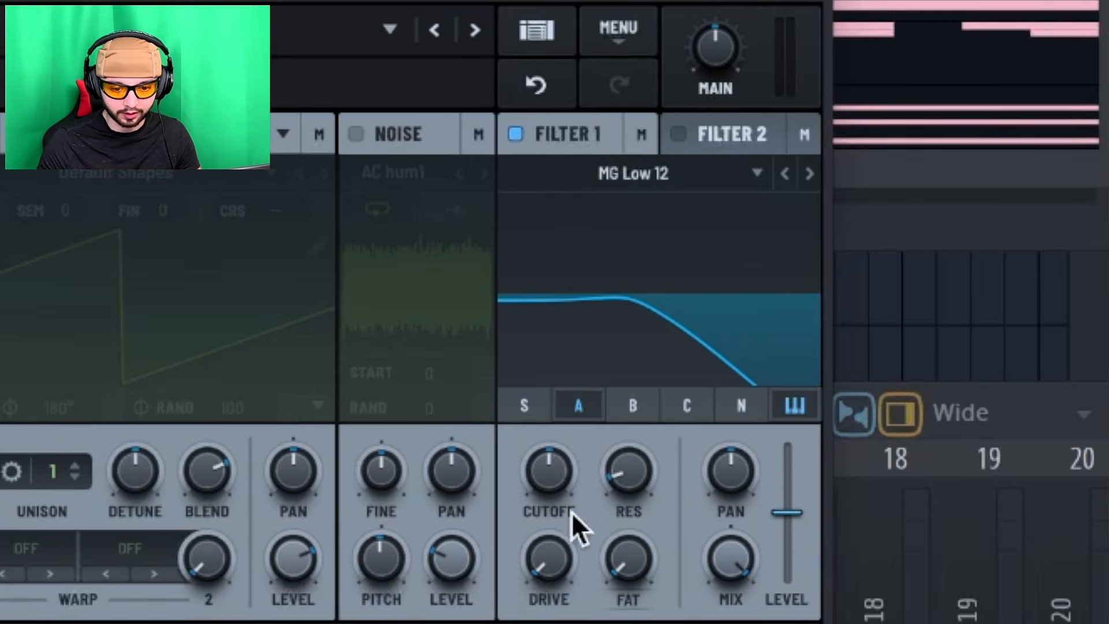
pyautogui.click(655, 176)
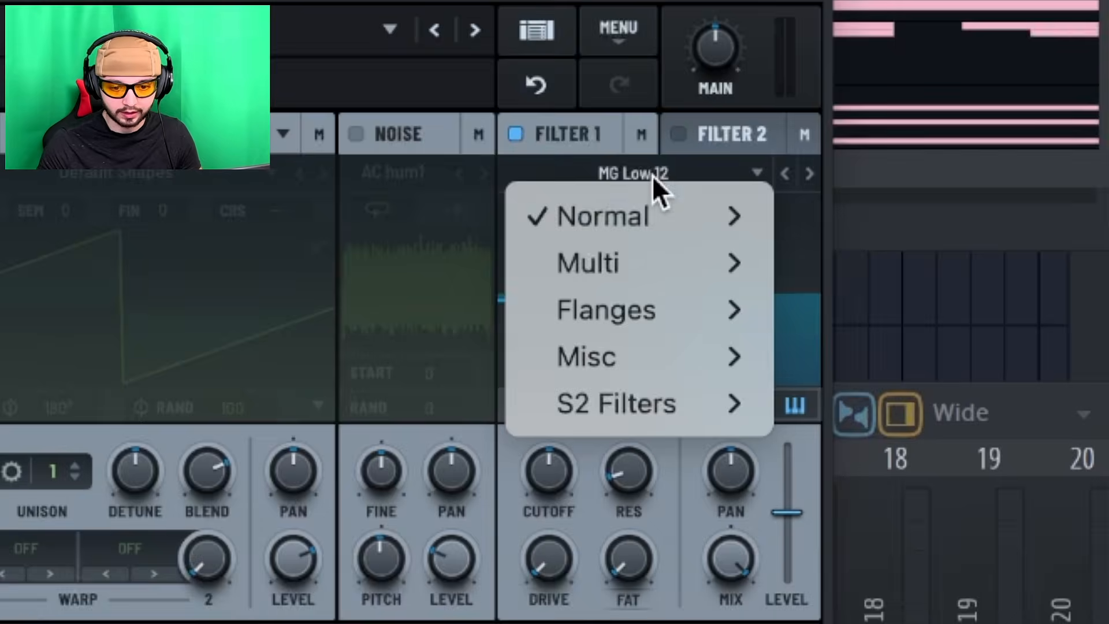
pyautogui.moveTo(626, 210)
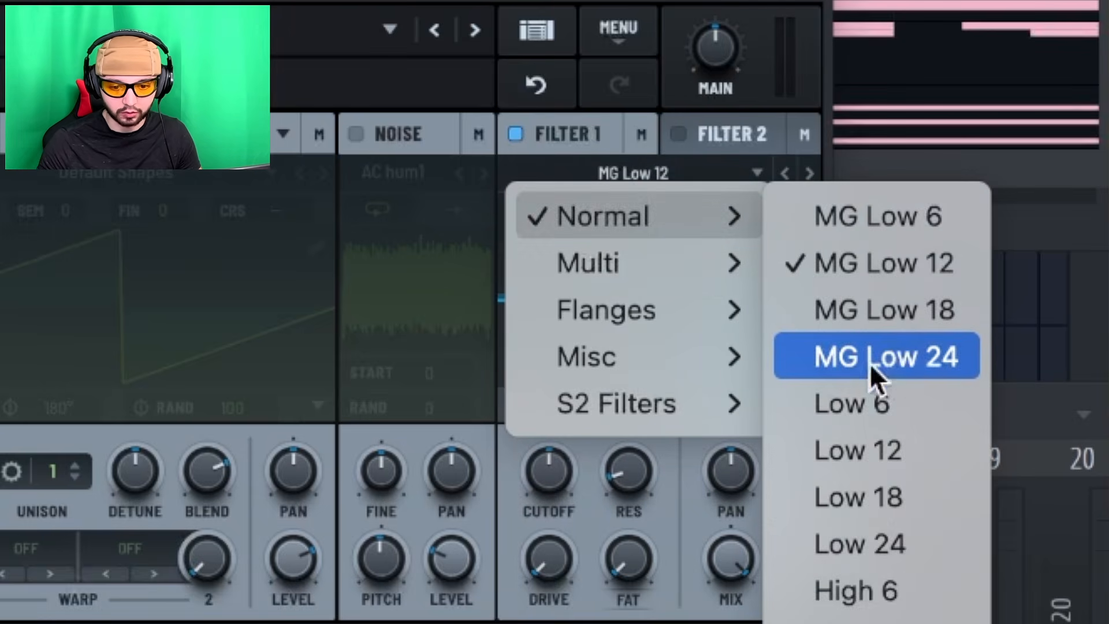
pyautogui.click(894, 359)
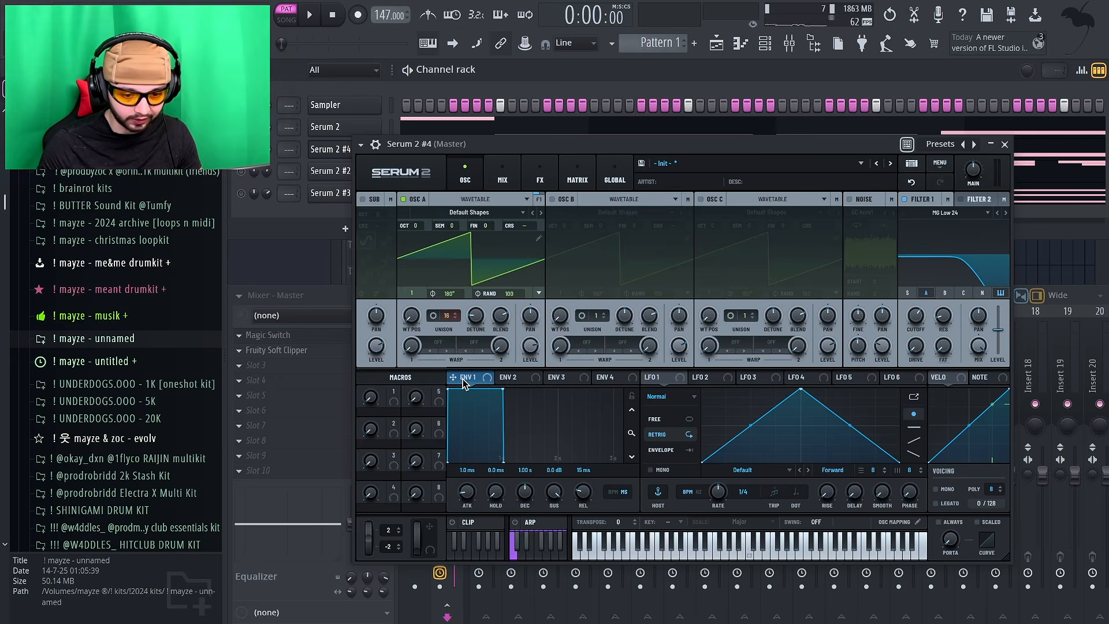
# Step: Assign ENV 1 to Filter 1's cutoff and shape the envelope with a 908 ms decay and a -23.1 dB sustain
pyautogui.moveTo(464, 378); pyautogui.dragTo(906, 355)
pyautogui.moveTo(918, 322); pyautogui.dragTo(916, 320)
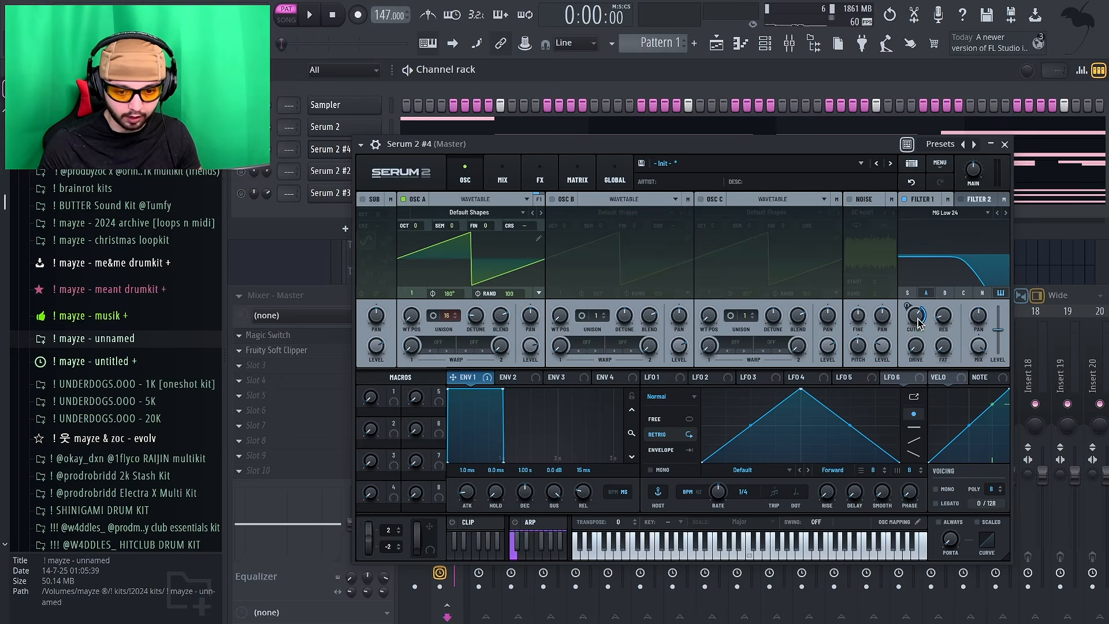
pyautogui.moveTo(554, 493); pyautogui.dragTo(554, 578)
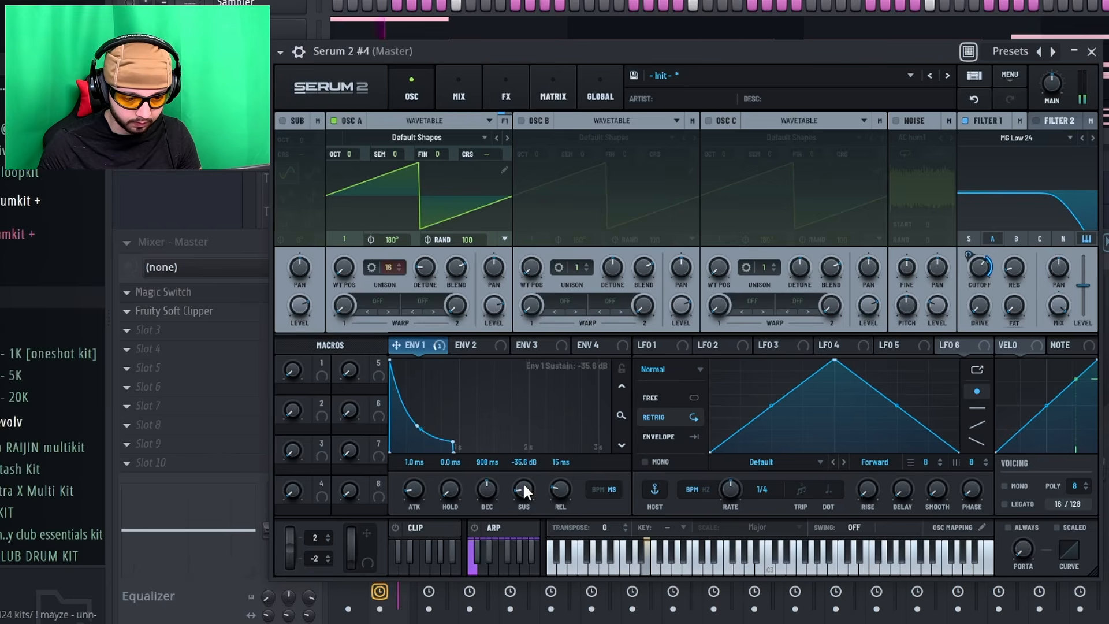
pyautogui.moveTo(532, 487); pyautogui.dragTo(539, 472)
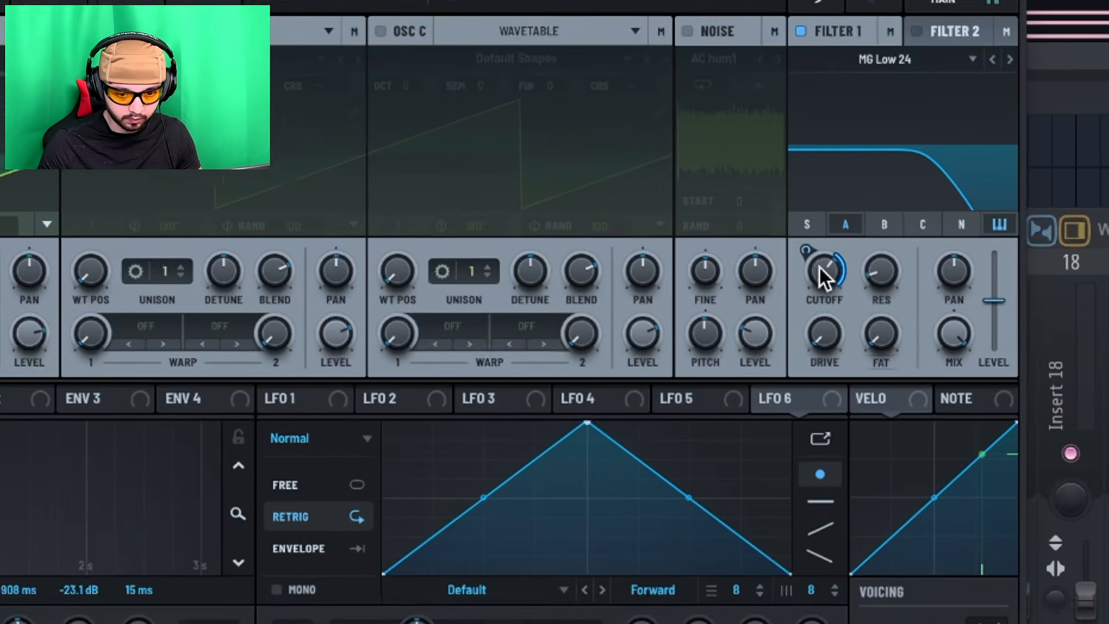
# Step: Lower Filter 1's cutoff and adjust the ENV 1 modulation amount on it during playback
pyautogui.moveTo(820, 268); pyautogui.dragTo(819, 283)
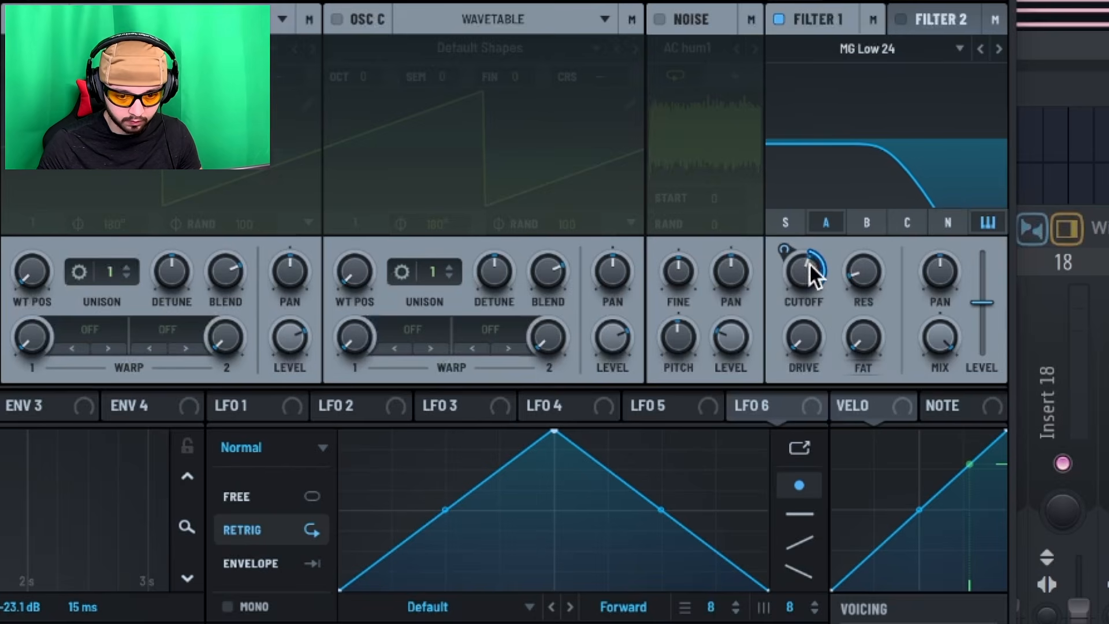
pyautogui.moveTo(793, 274); pyautogui.dragTo(804, 297)
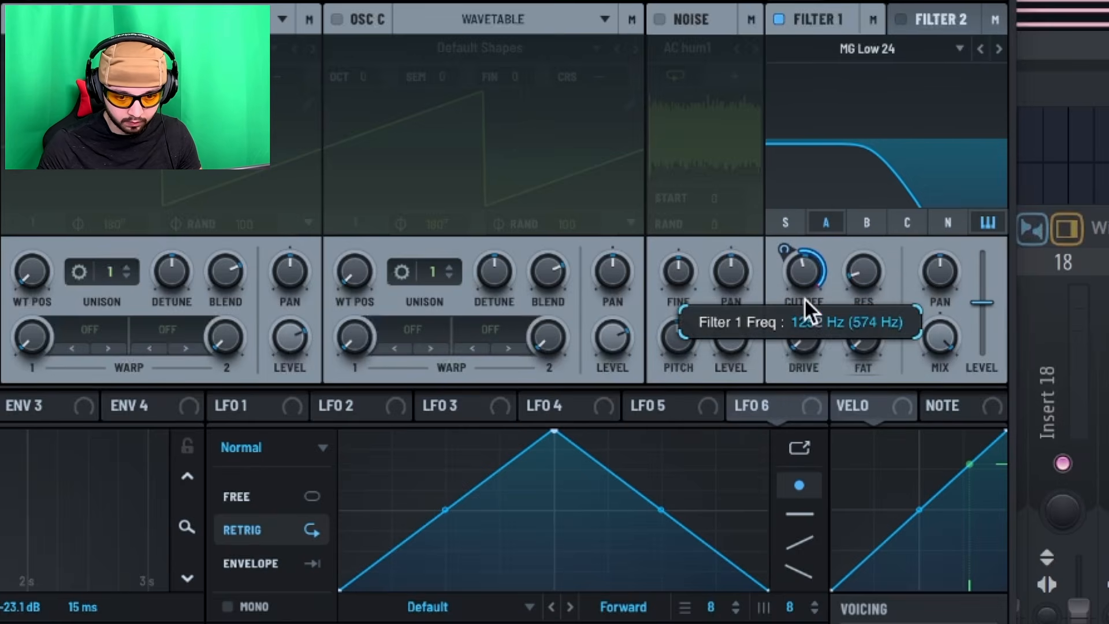
pyautogui.moveTo(786, 252); pyautogui.dragTo(781, 269)
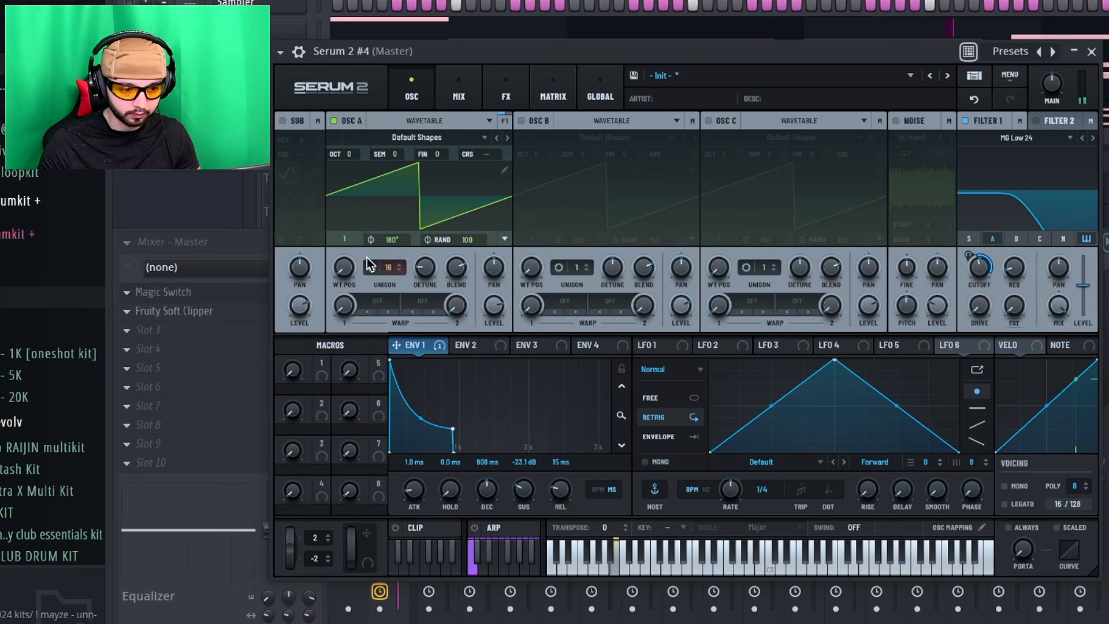
# Step: Turn on OSC B and assign LFO 1 to its level
pyautogui.click(522, 121)
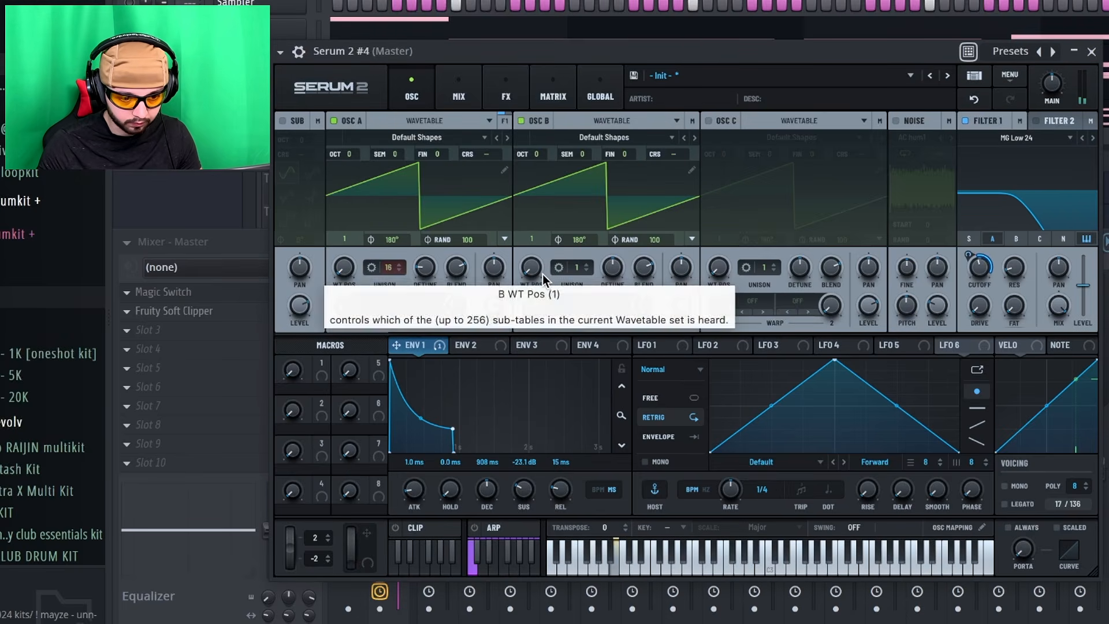
pyautogui.moveTo(830, 361); pyautogui.dragTo(580, 286)
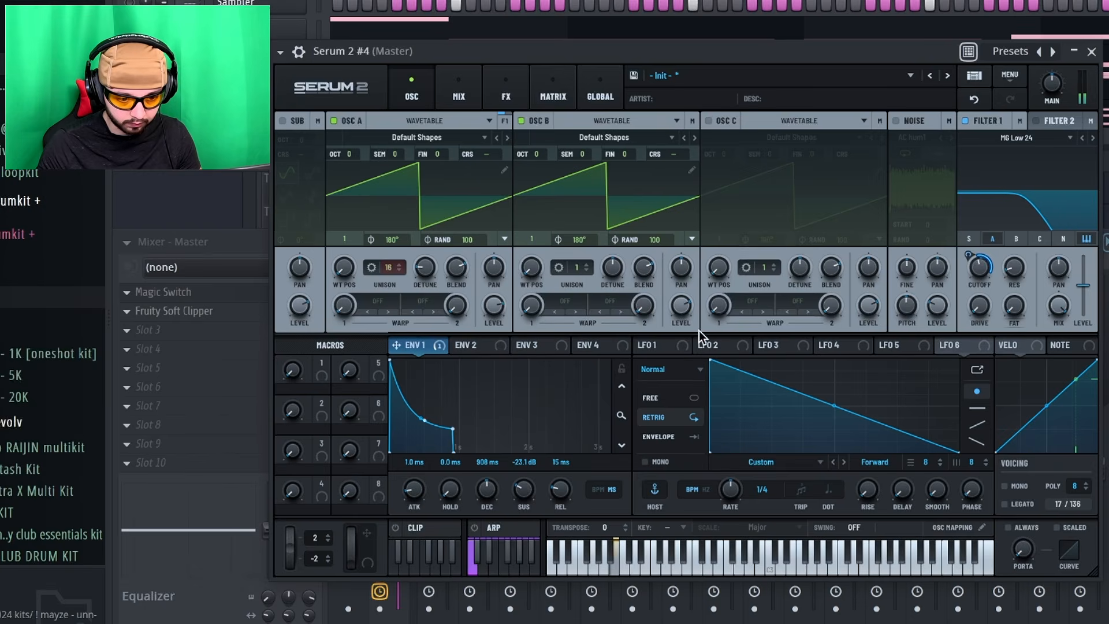
pyautogui.click(659, 344)
pyautogui.moveTo(652, 345); pyautogui.dragTo(691, 310)
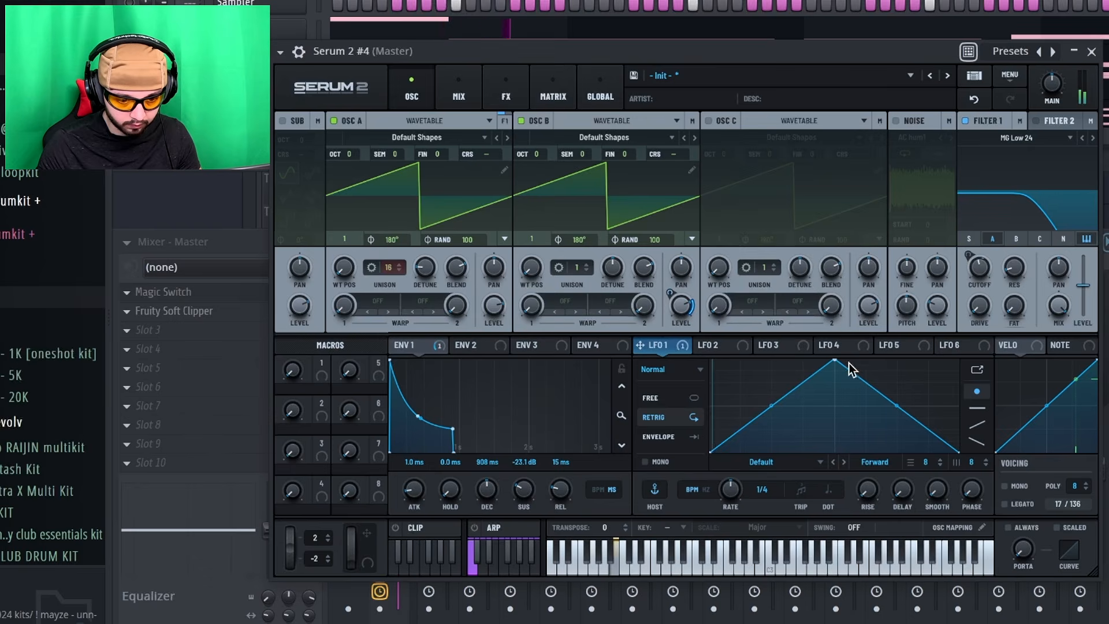
# Step: Reshape LFO 1 into a rising ramp in Envelope mode, bending its curve so it rises steeply only at the end
pyautogui.moveTo(834, 359); pyautogui.dragTo(959, 361)
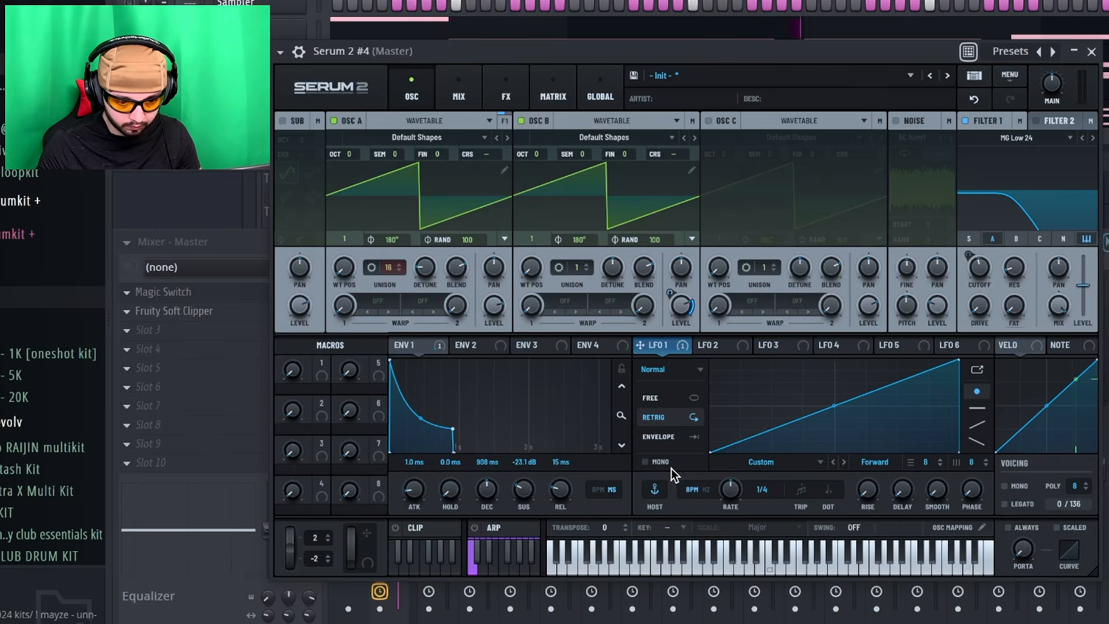
pyautogui.click(659, 437)
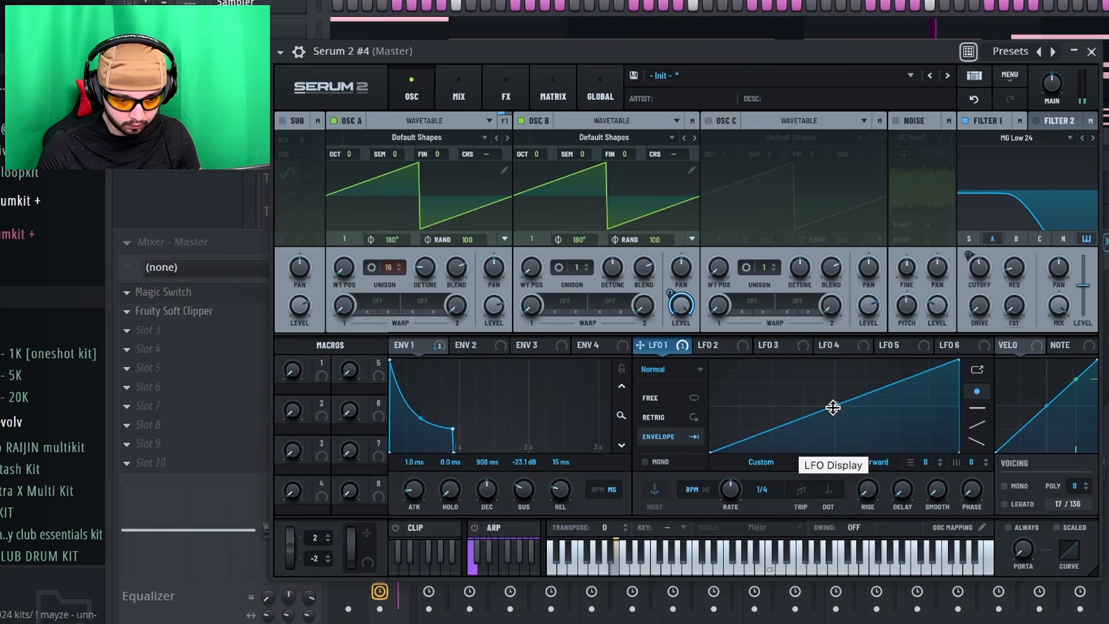
pyautogui.moveTo(832, 408); pyautogui.dragTo(837, 436)
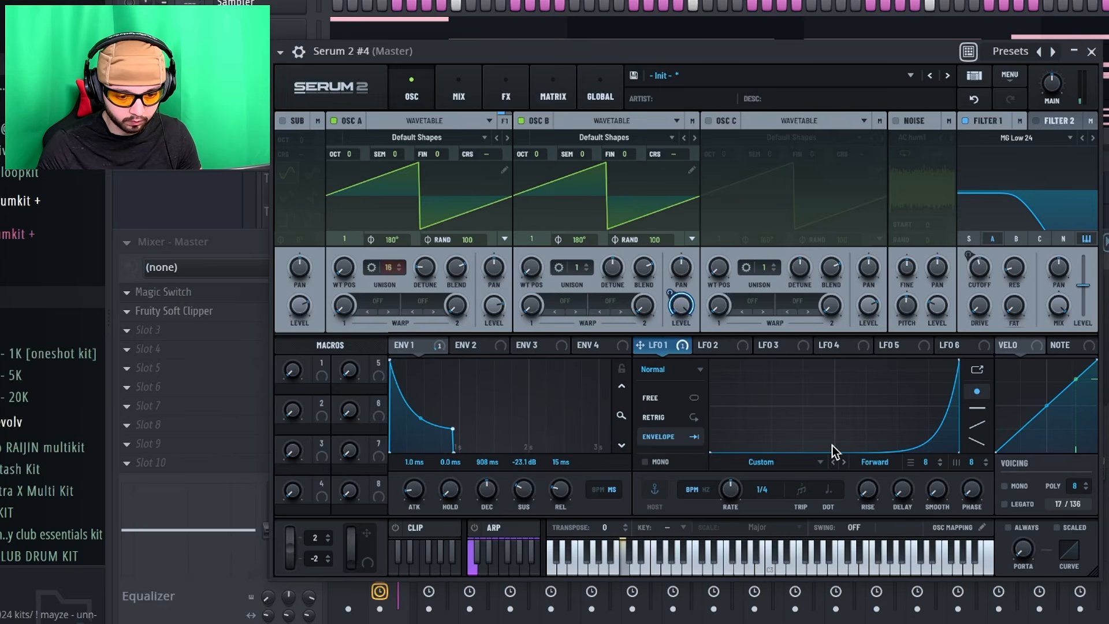
pyautogui.moveTo(835, 456); pyautogui.dragTo(837, 464)
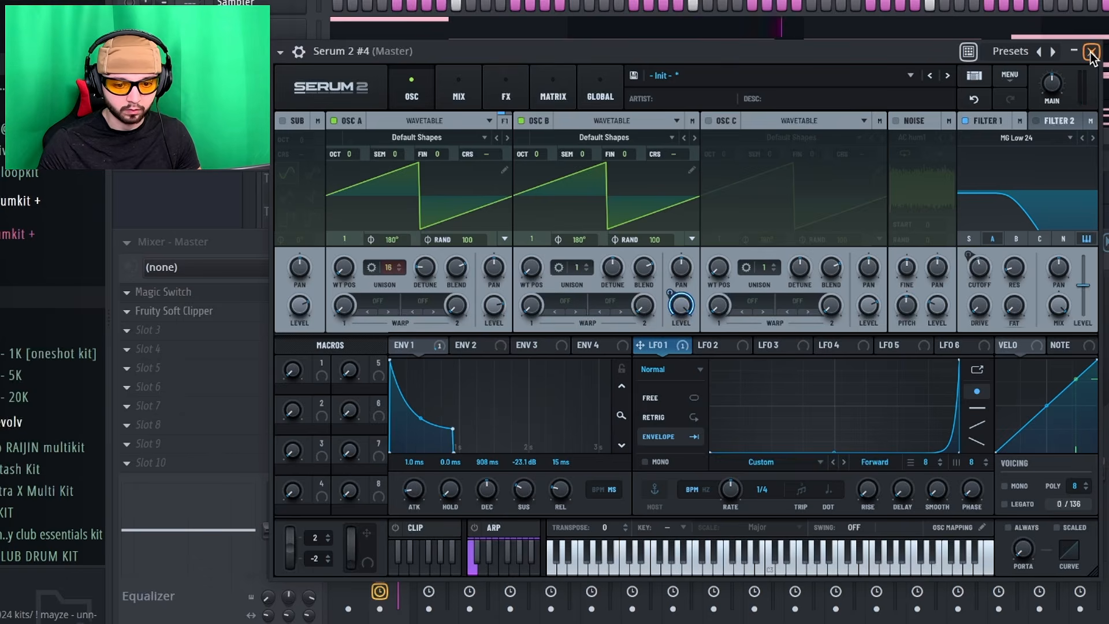
# Step: Raise Filter 1's cutoff slightly and close the Serum 2 #4 window
pyautogui.moveTo(980, 301); pyautogui.dragTo(986, 287)
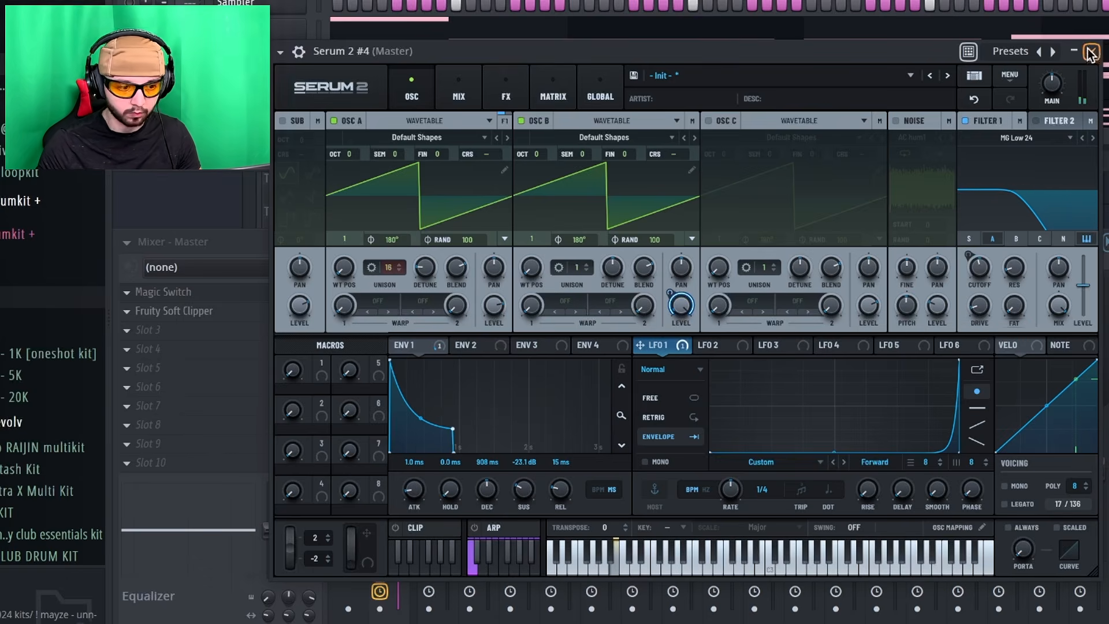
pyautogui.click(1091, 52)
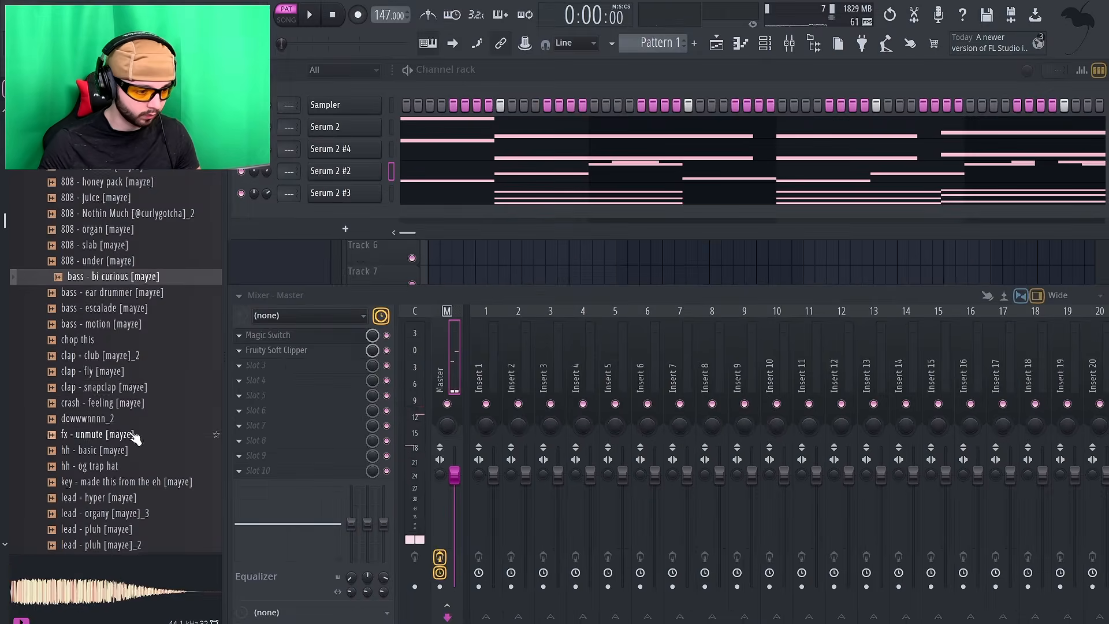
# Step: Preview the clap - fly and hh - basic samples, and add hh - og trap hat as a new channel
pyautogui.click(107, 372)
pyautogui.click(128, 450)
pyautogui.moveTo(128, 465); pyautogui.dragTo(481, 243)
pyautogui.moveTo(855, 78); pyautogui.dragTo(676, 34)
# Step: Compare hh - basic with hh - og trap hat, and fill every second step of the og trap hat channel
pyautogui.click(281, 442)
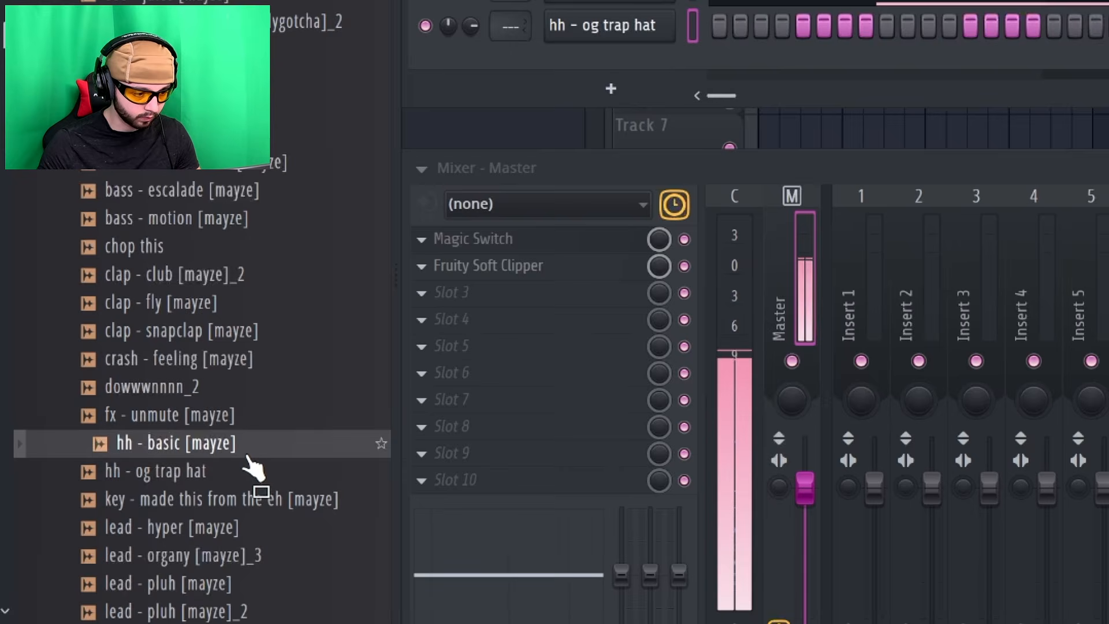
pyautogui.click(211, 477)
pyautogui.rightClick(627, 28)
pyautogui.click(581, 260)
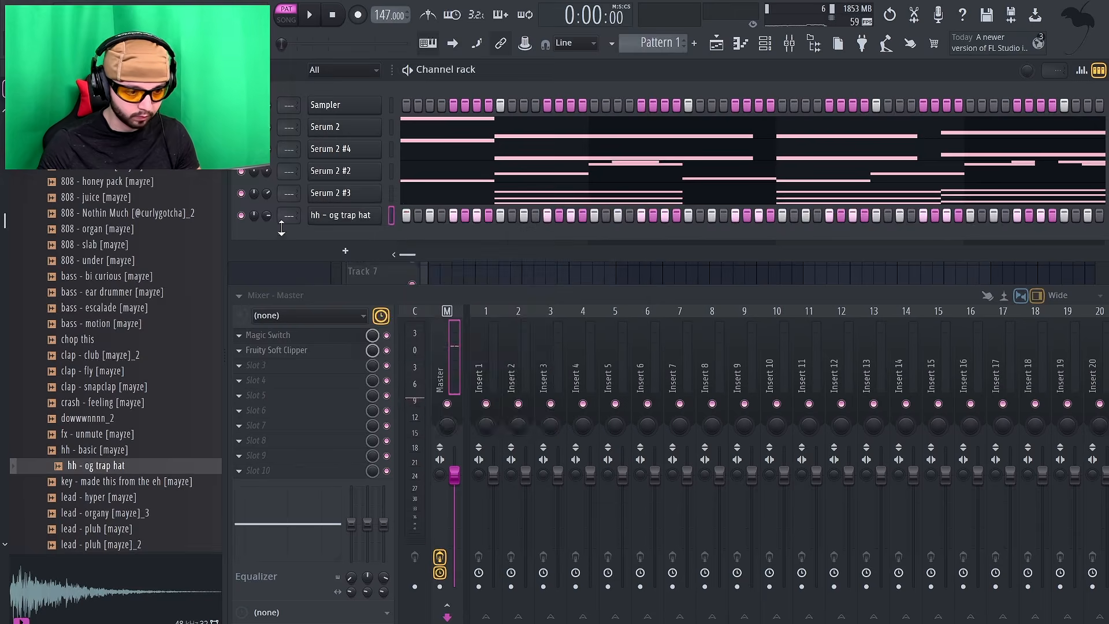
# Step: Open the kick folder of the mayze - musik + kit and add kick - air [mayze] as a new channel during playback
pyautogui.press('space')
pyautogui.scroll(1, 54, 215)
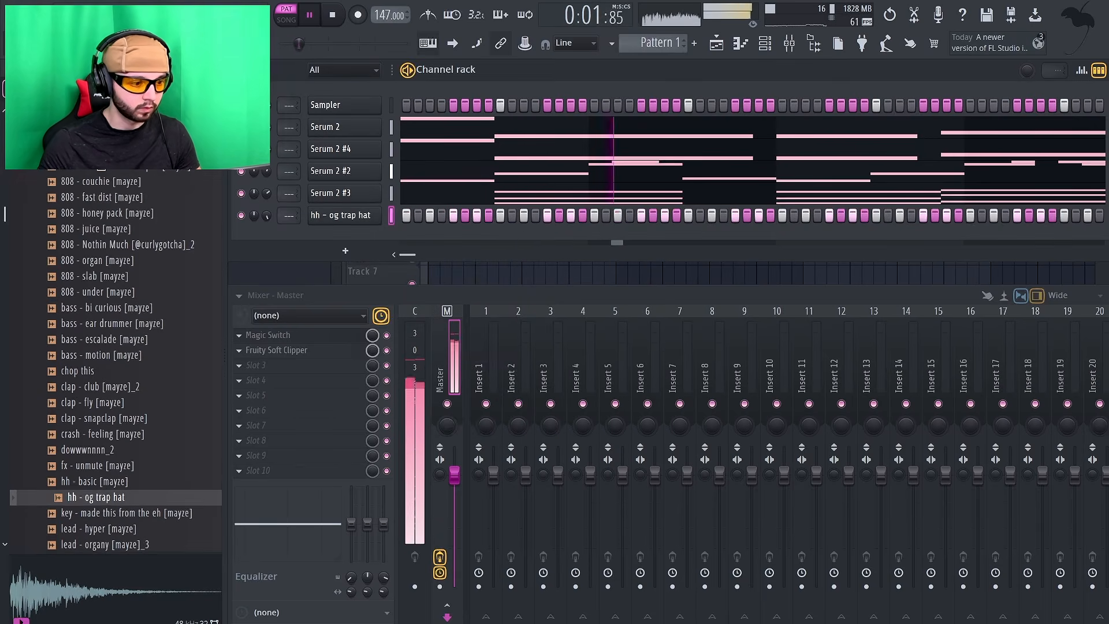
pyautogui.click(97, 151)
pyautogui.click(99, 152)
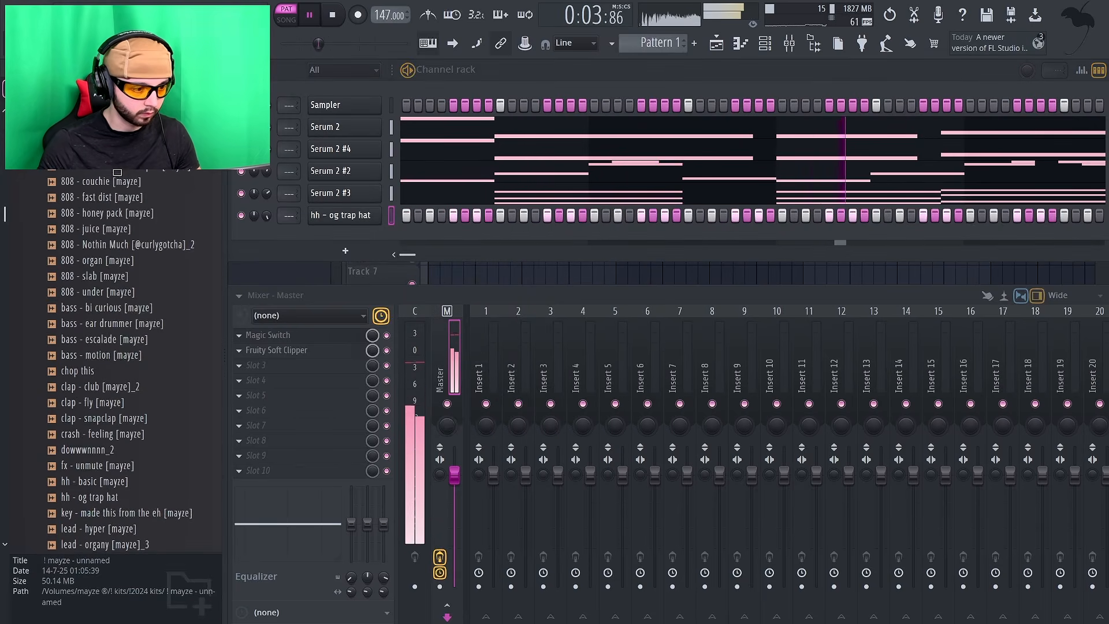
pyautogui.click(110, 152)
pyautogui.click(110, 148)
pyautogui.scroll(-2, 110, 185)
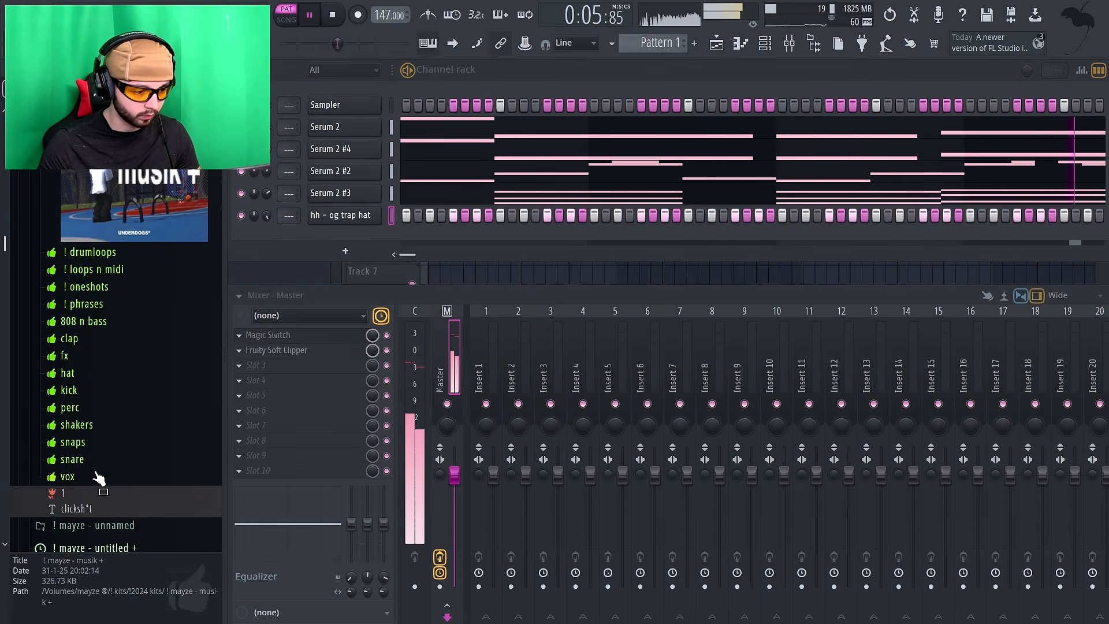
pyautogui.click(72, 390)
pyautogui.scroll(-3, 149, 424)
pyautogui.moveTo(105, 224); pyautogui.dragTo(354, 239)
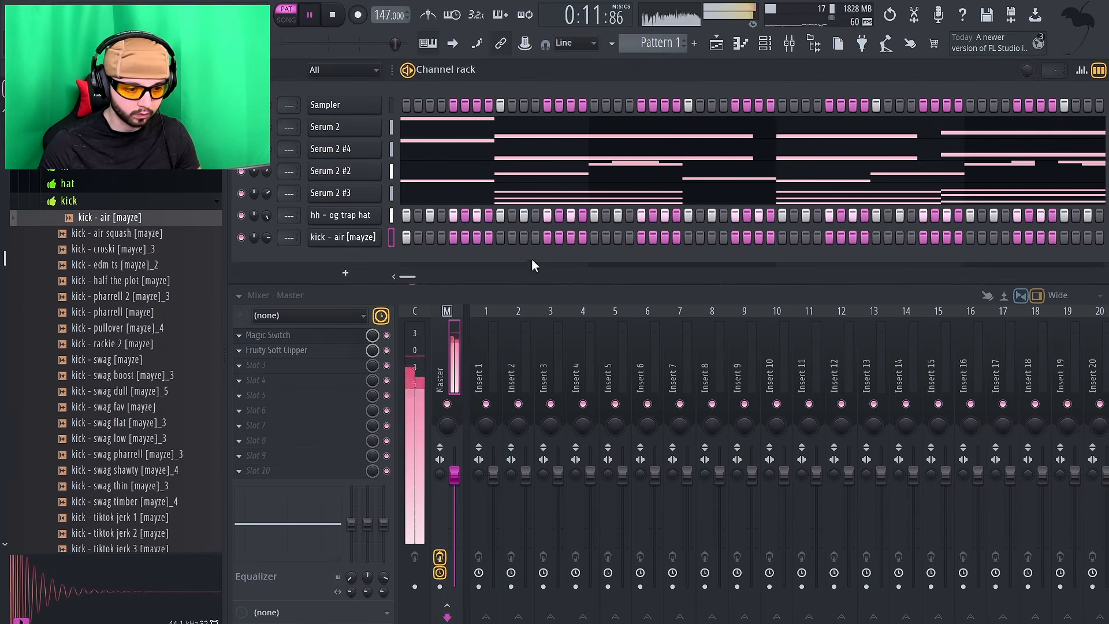
# Step: Draw kick notes on C5 at steps 15, 21 and 27, and repeat the two-bar kick pattern through the loop
pyautogui.click(596, 325)
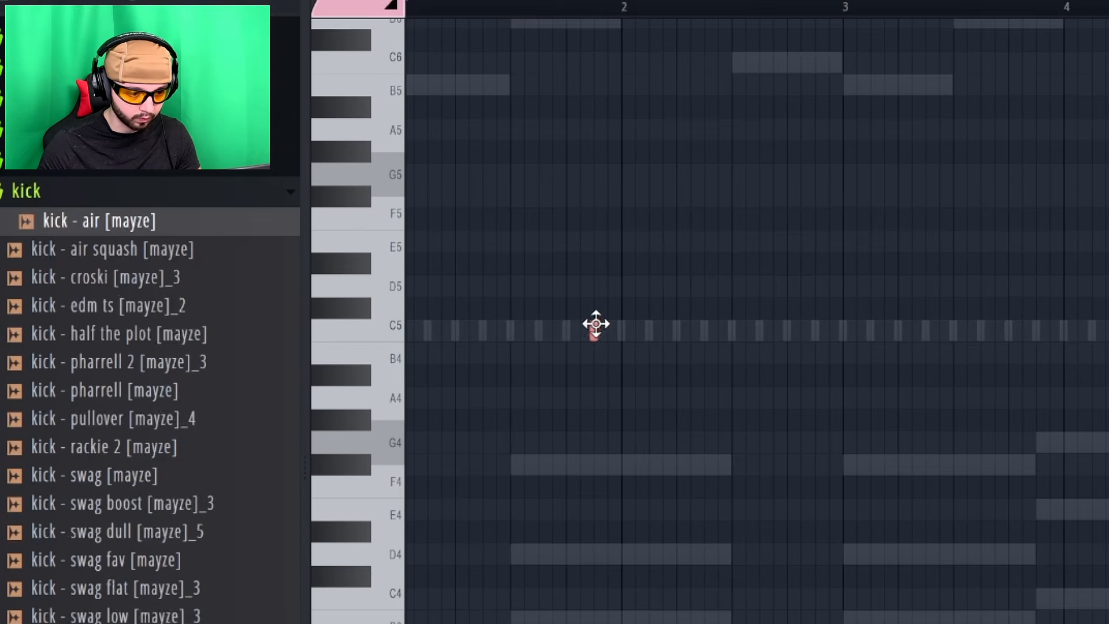
pyautogui.click(676, 331)
pyautogui.click(759, 331)
pyautogui.press('space')
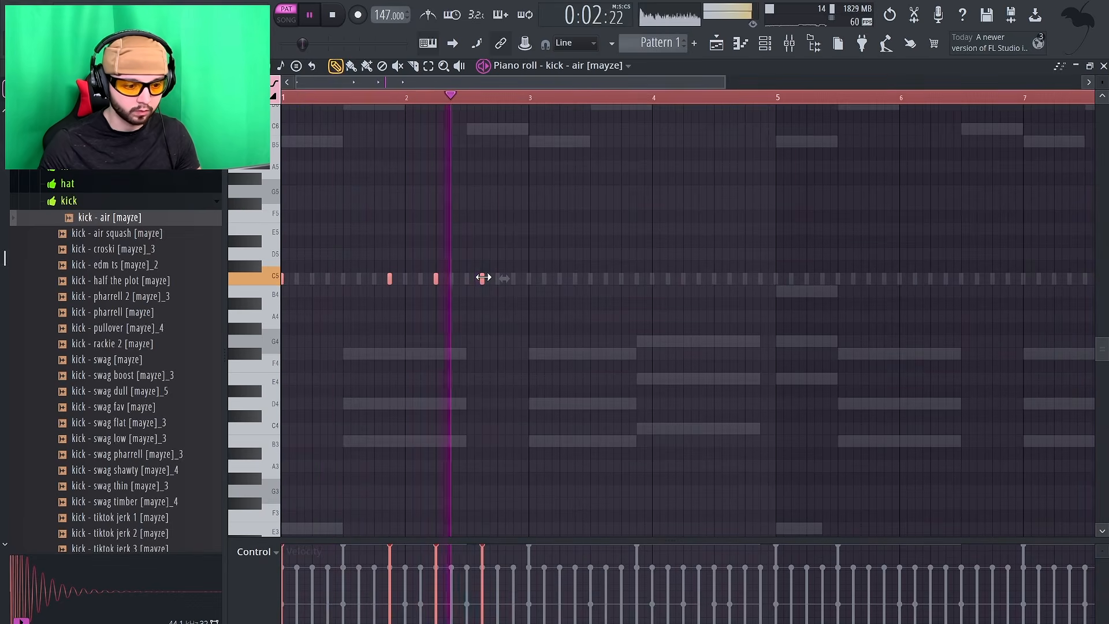
pyautogui.moveTo(482, 278); pyautogui.dragTo(730, 299)
pyautogui.scroll(-2, 745, 315)
pyautogui.hotkey('ctrl', 'a')
pyautogui.moveTo(530, 279); pyautogui.dragTo(872, 297)
pyautogui.hotkey('ctrl', 'd')
pyautogui.click(1103, 66)
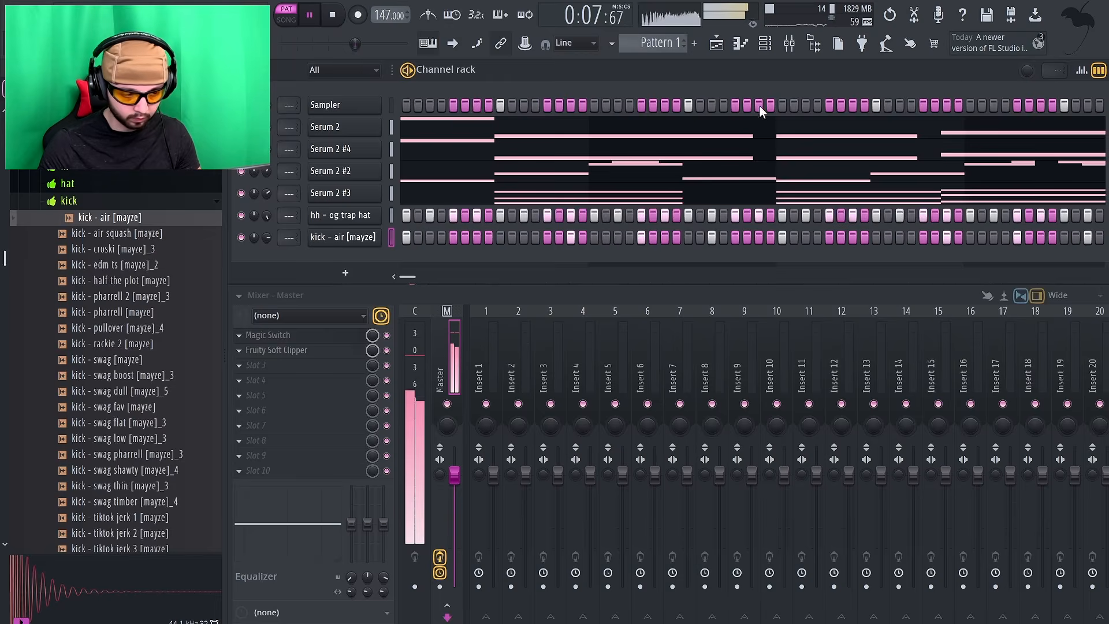
# Step: Audition percussion samples, add Perc 15 and Perc 9 as new channels, and place hits on both
pyautogui.click(72, 200)
pyautogui.click(73, 223)
pyautogui.click(136, 336)
pyautogui.click(135, 469)
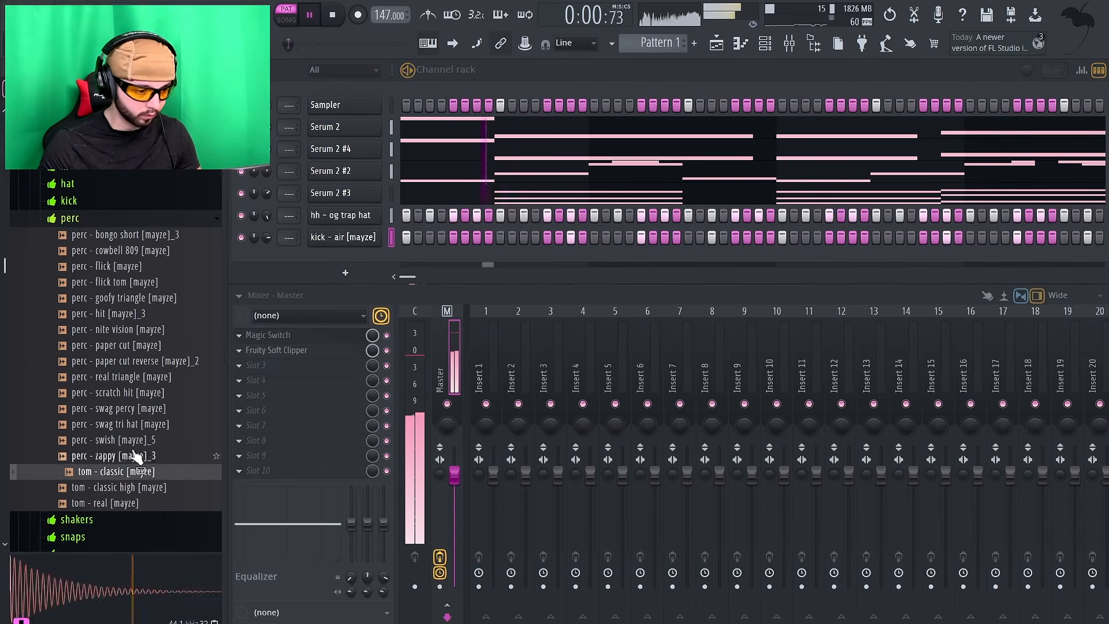
pyautogui.moveTo(133, 487); pyautogui.dragTo(267, 234)
pyautogui.click(344, 259)
pyautogui.press('space')
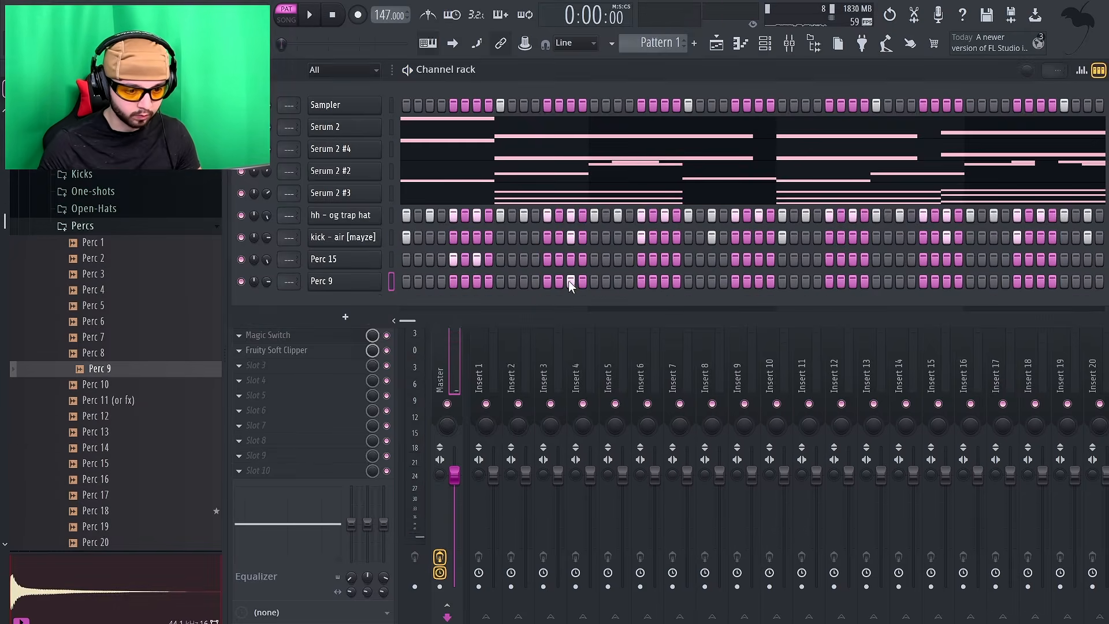
pyautogui.moveTo(569, 280); pyautogui.dragTo(536, 286)
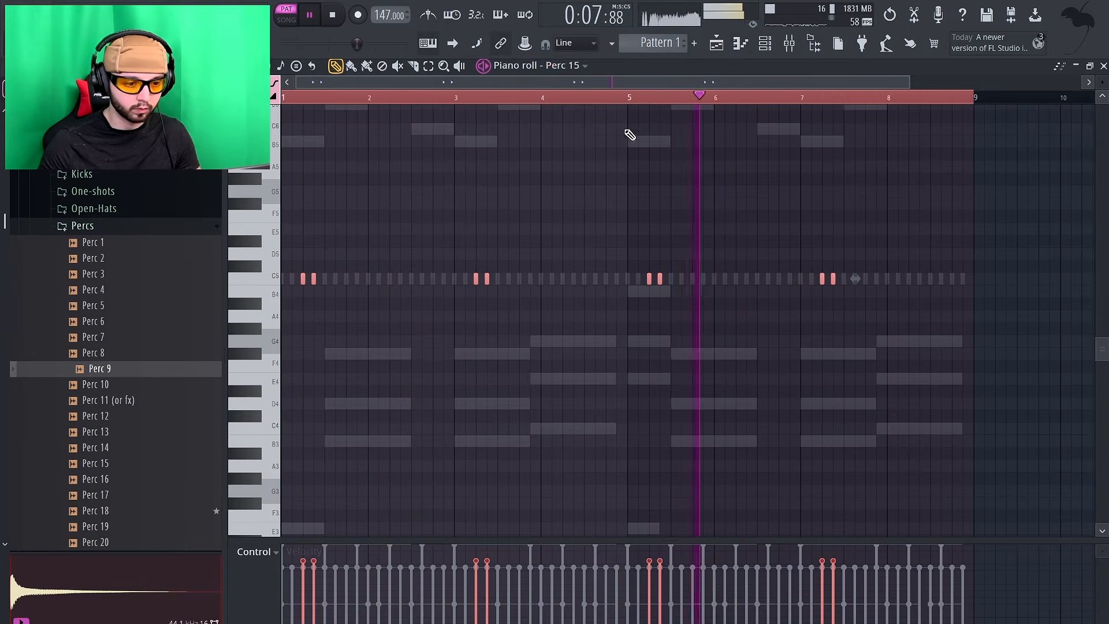
# Step: Show the Perc 9 notes in the piano roll, shift them six grid steps later, and deselect them
pyautogui.click(572, 66)
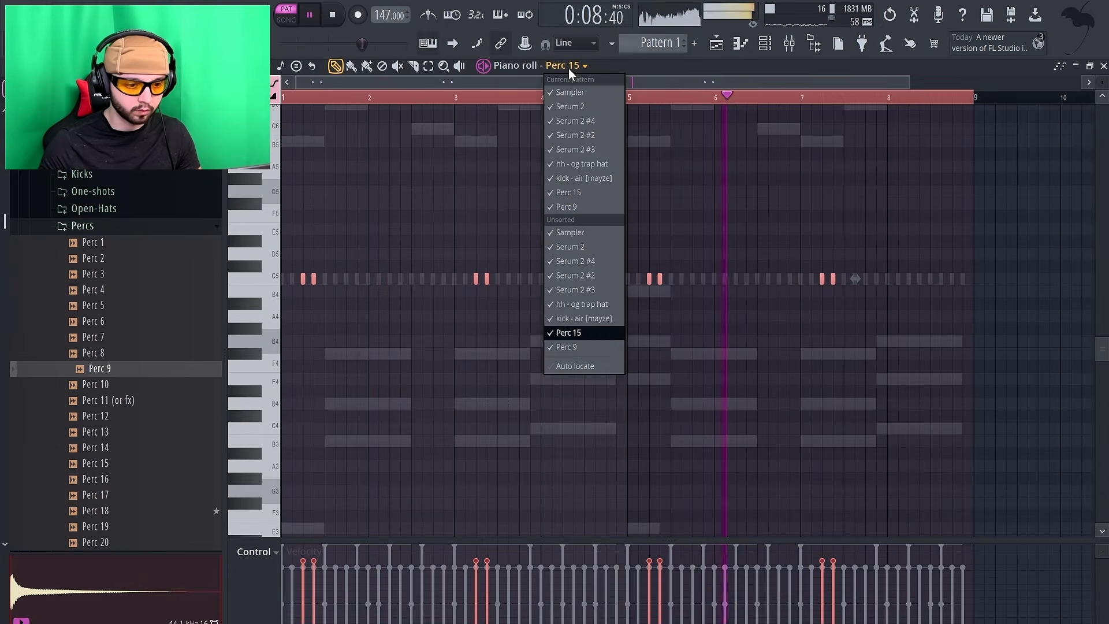
pyautogui.click(577, 353)
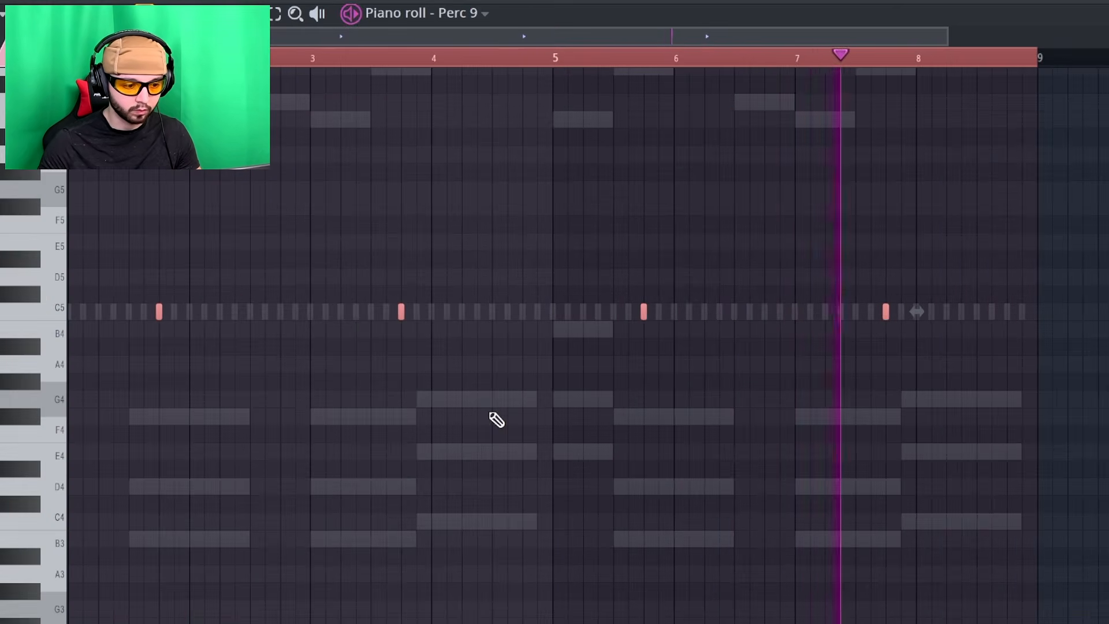
pyautogui.hotkey('shift', 'Right')
pyautogui.hotkey('shift', 'Right')
pyautogui.hotkey('shift', 'Right')
pyautogui.hotkey('shift', 'Right')
pyautogui.hotkey('shift', 'Right')
pyautogui.hotkey('shift', 'Right')
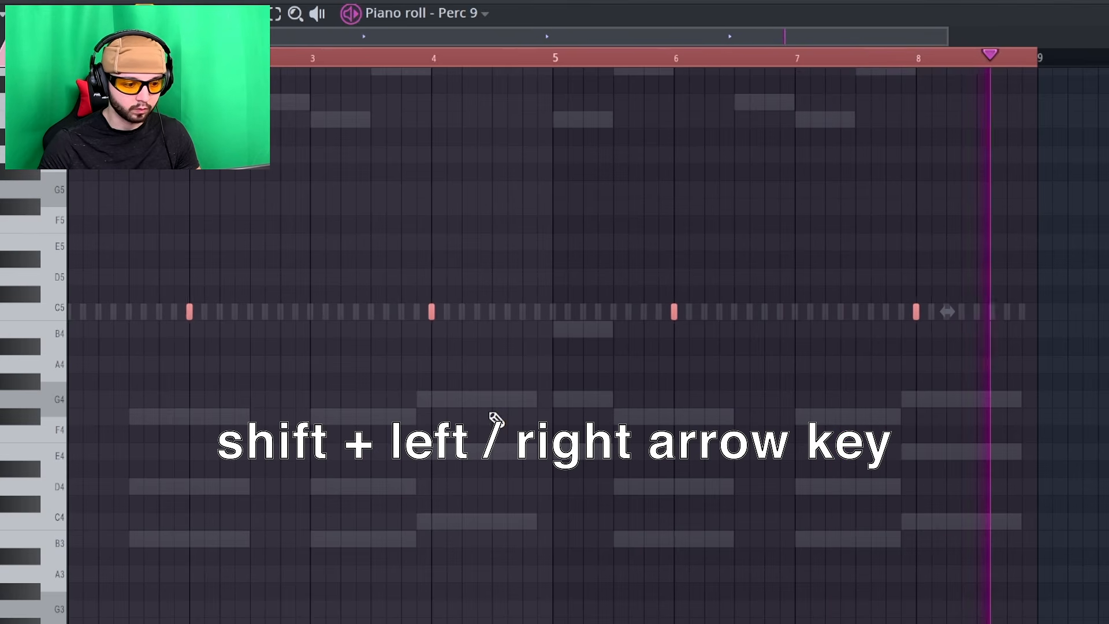
pyautogui.hotkey('ctrl', 'd')
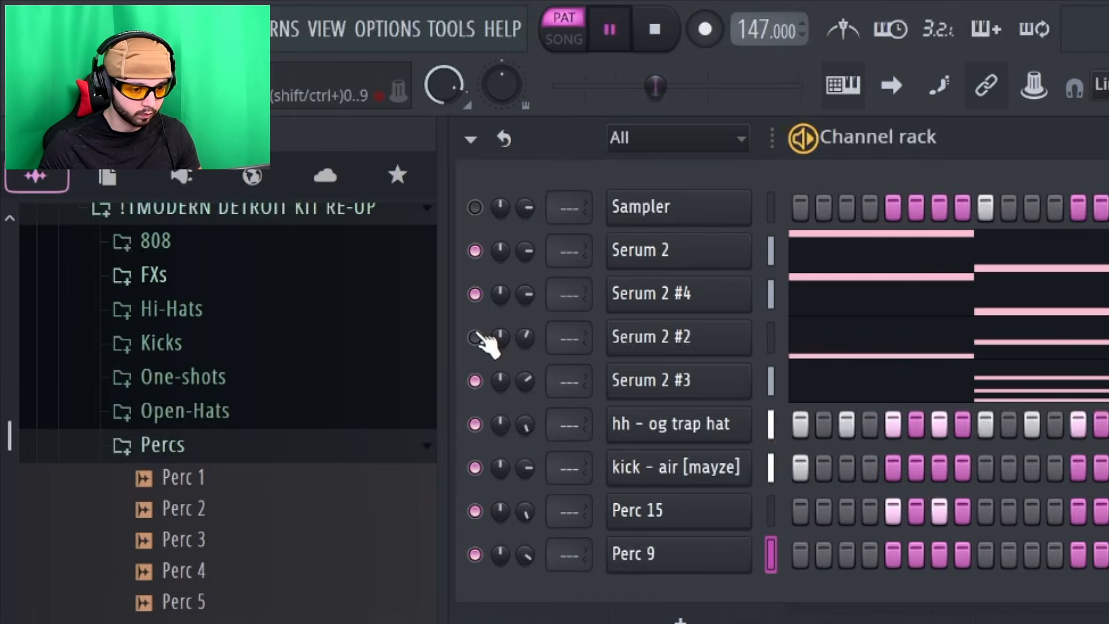
# Step: Collapse the Percs folder, return to the !2024 kits folder, and collapse its mayze - musik + kit
pyautogui.click(186, 452)
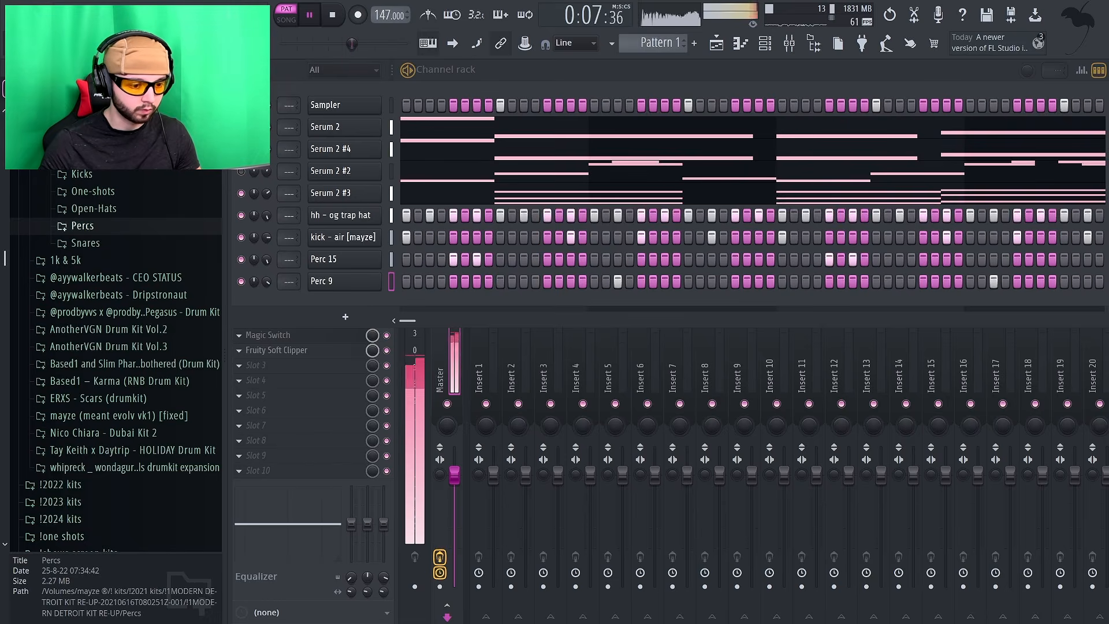
pyautogui.scroll(3, 107, 223)
pyautogui.click(66, 170)
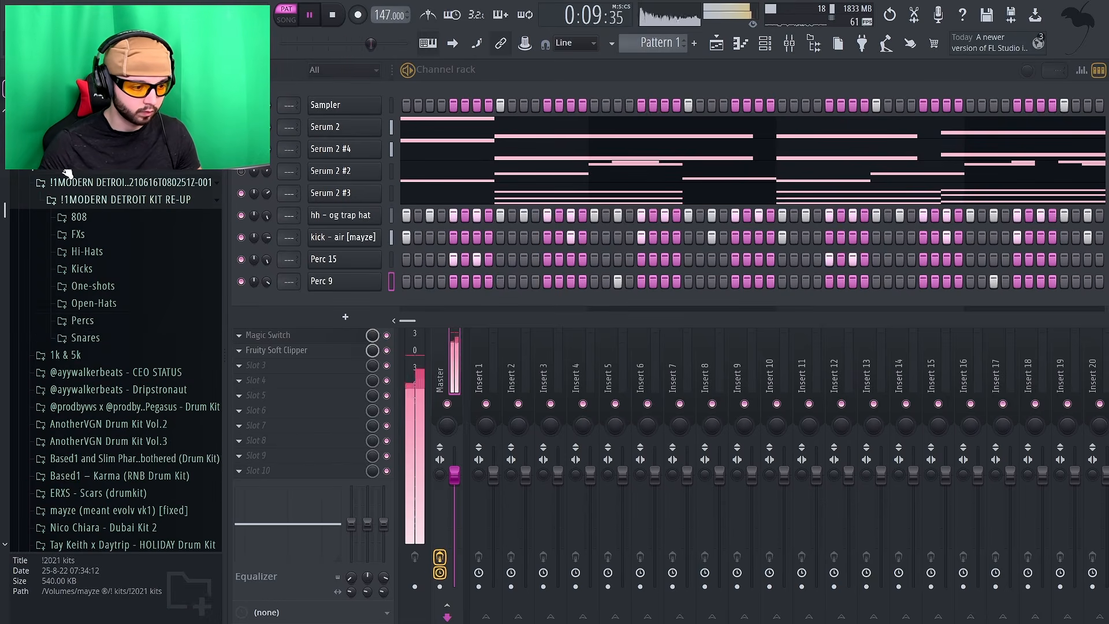
pyautogui.click(90, 219)
pyautogui.scroll(-2, 136, 283)
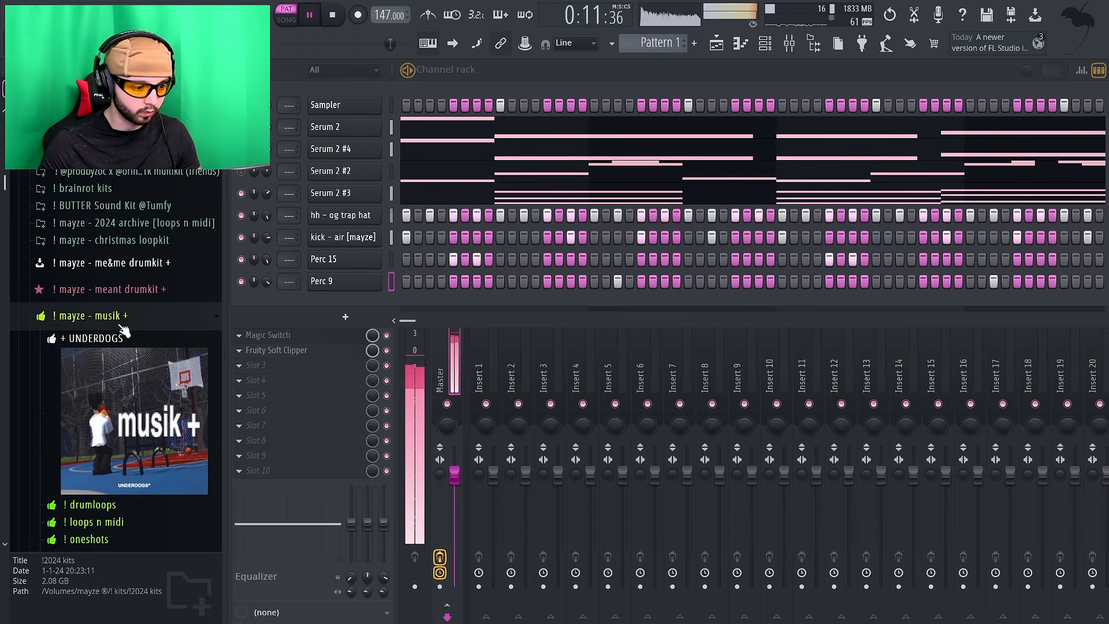
pyautogui.click(121, 325)
# Step: Add another Serum 2 channel and audition the LEAD - KAN, LEAD - LEAN, ! RITUAL - BA - SAGE and ! RITUAL - SYN - CRYSTALS presets
pyautogui.rightClick(345, 192)
pyautogui.click(410, 348)
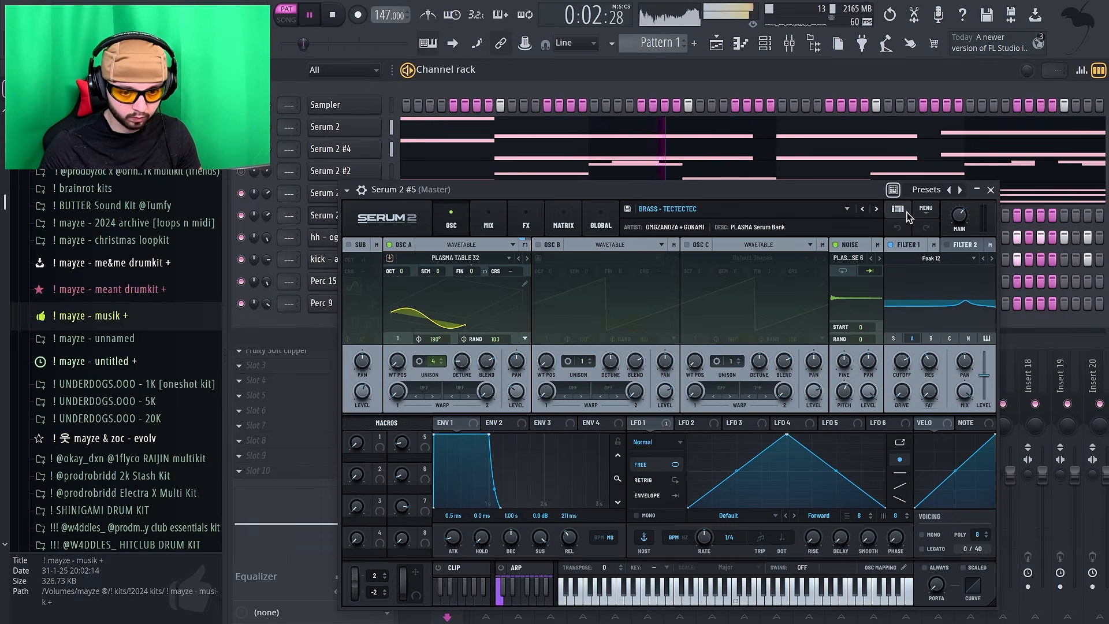
pyautogui.click(898, 209)
pyautogui.click(544, 442)
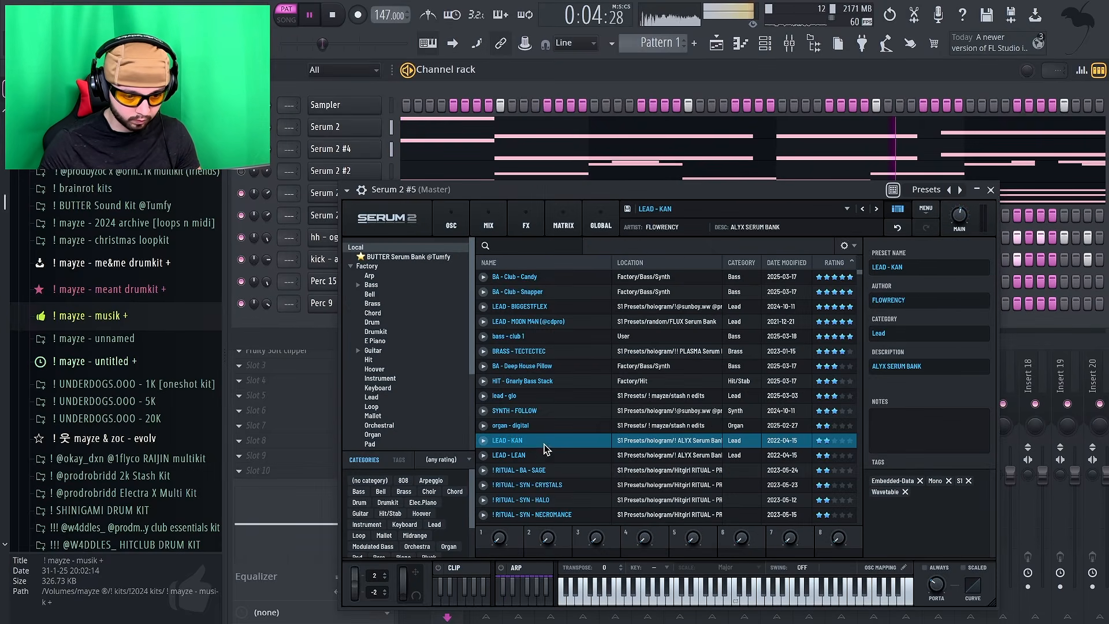
pyautogui.click(553, 456)
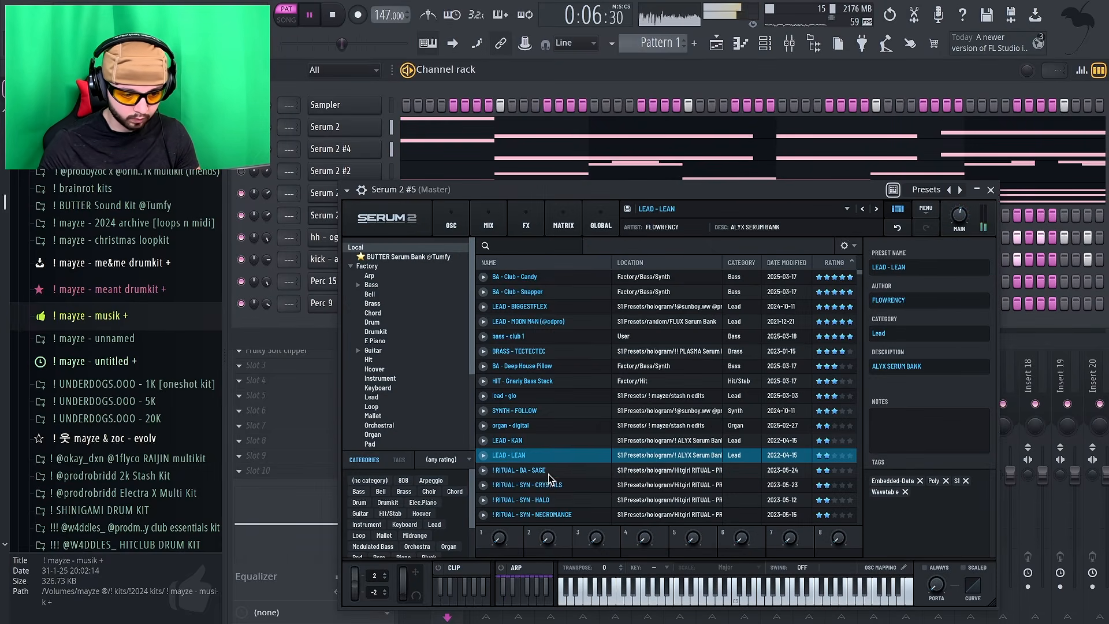
pyautogui.click(551, 471)
pyautogui.click(563, 487)
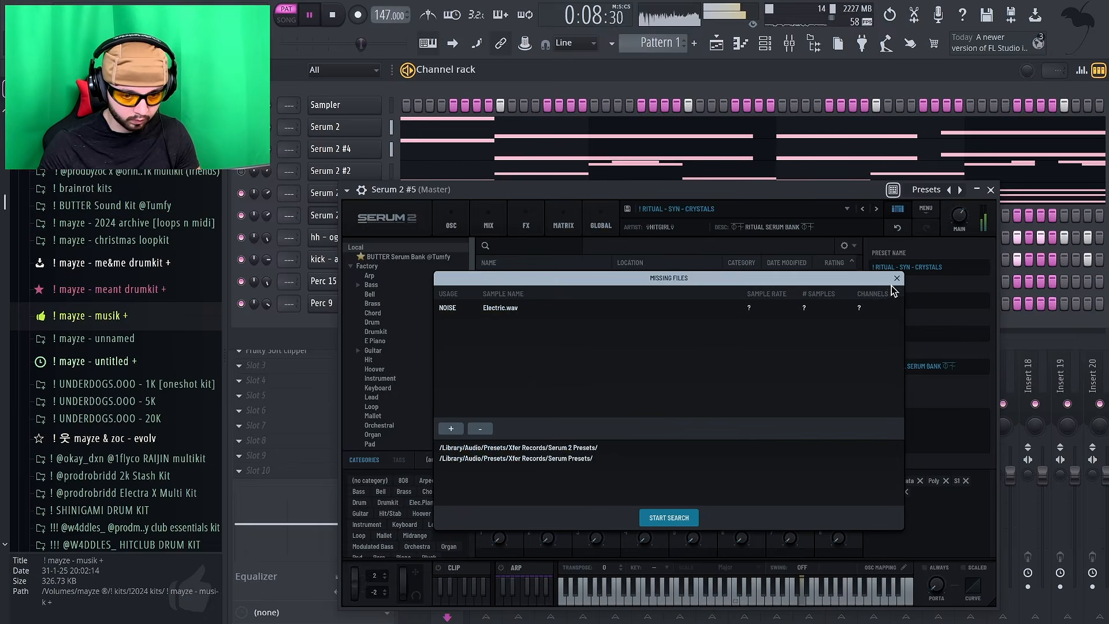
# Step: Compare ! RITUAL - SYN - HALO, reload ! RITUAL - SYN - CRYSTALS, and close the new Serum 2 window
pyautogui.click(897, 278)
pyautogui.click(544, 500)
pyautogui.click(574, 487)
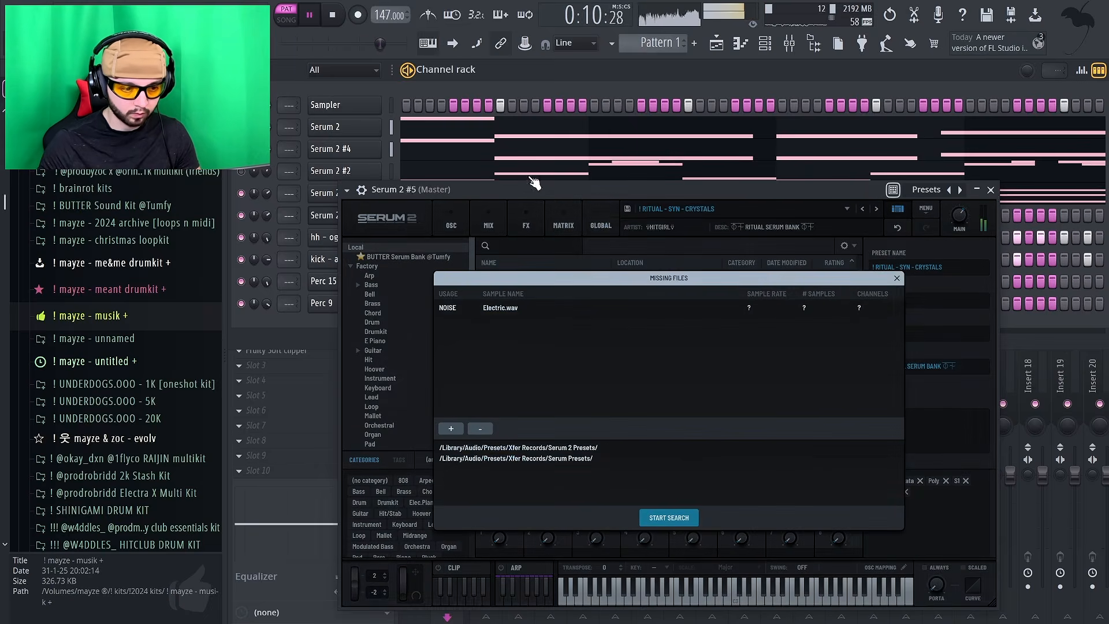
pyautogui.rightClick(439, 46)
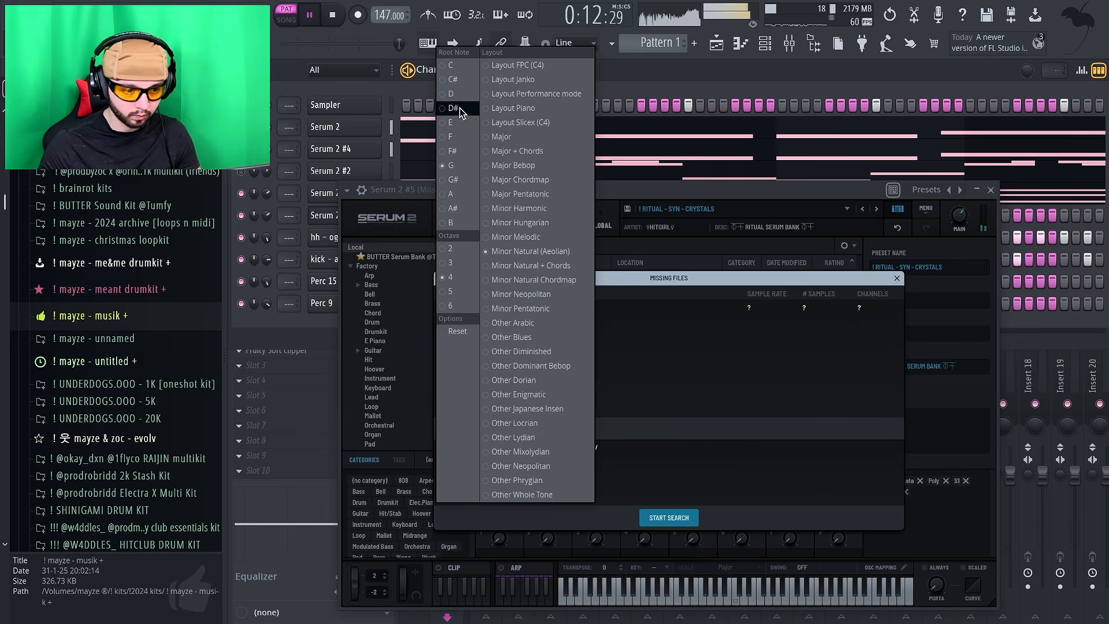
pyautogui.click(747, 186)
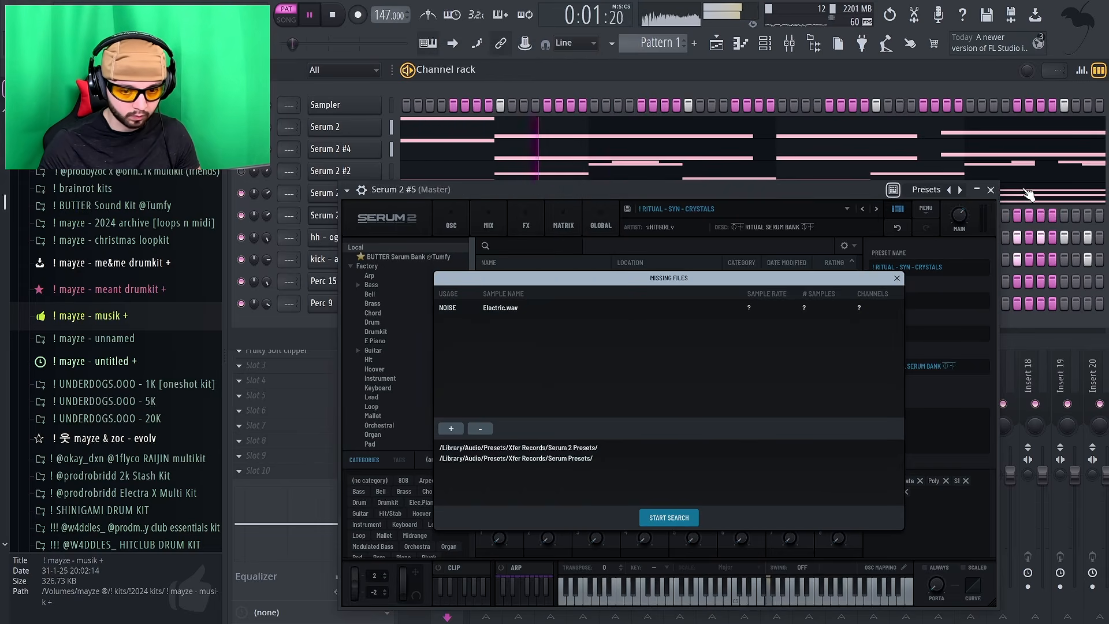
pyautogui.click(992, 190)
# Step: In the new Serum 2 channel's piano roll, place a short B5 at the start of bar 1 and a G5 just before beat 3
pyautogui.click(428, 196)
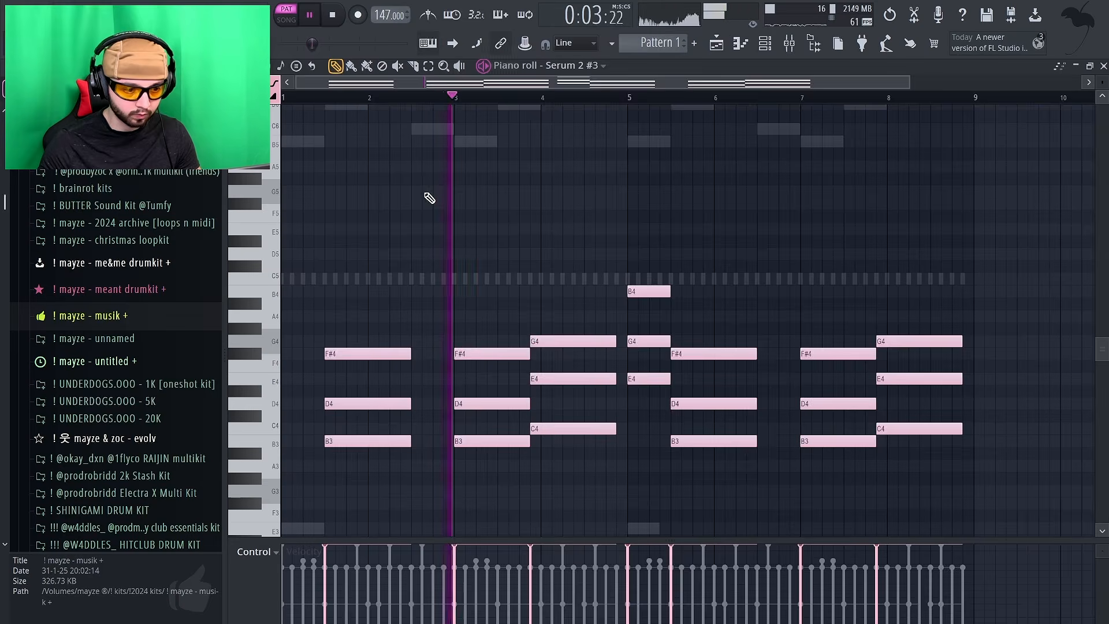
pyautogui.scroll(5, 274, 144)
pyautogui.click(289, 142)
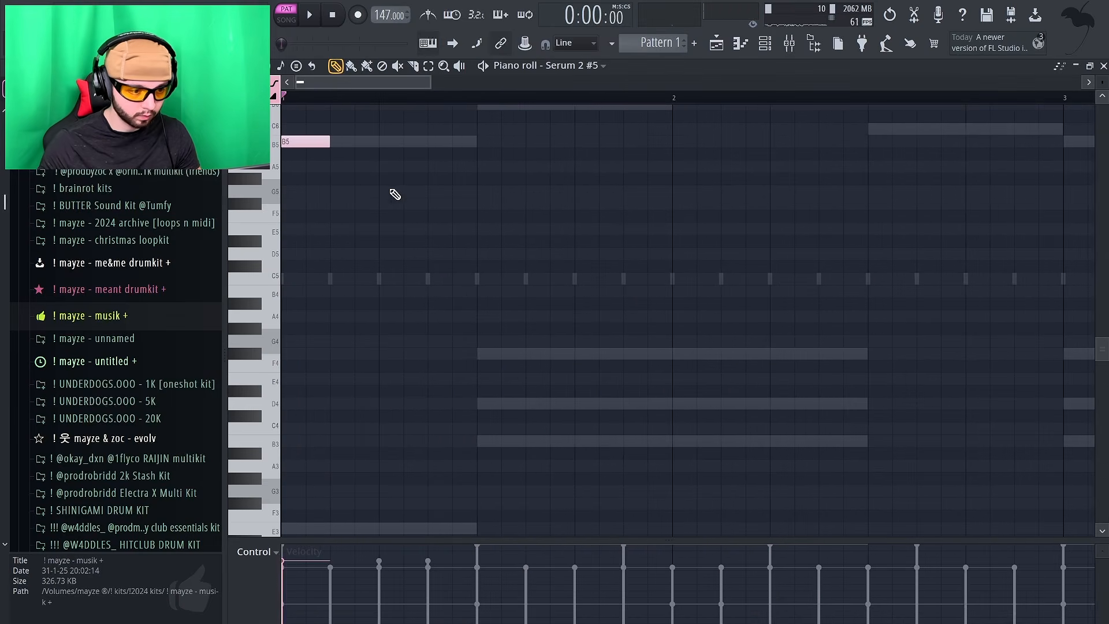
pyautogui.press('space')
pyautogui.press('space')
pyautogui.scroll(4, 485, 361)
pyautogui.click(428, 343)
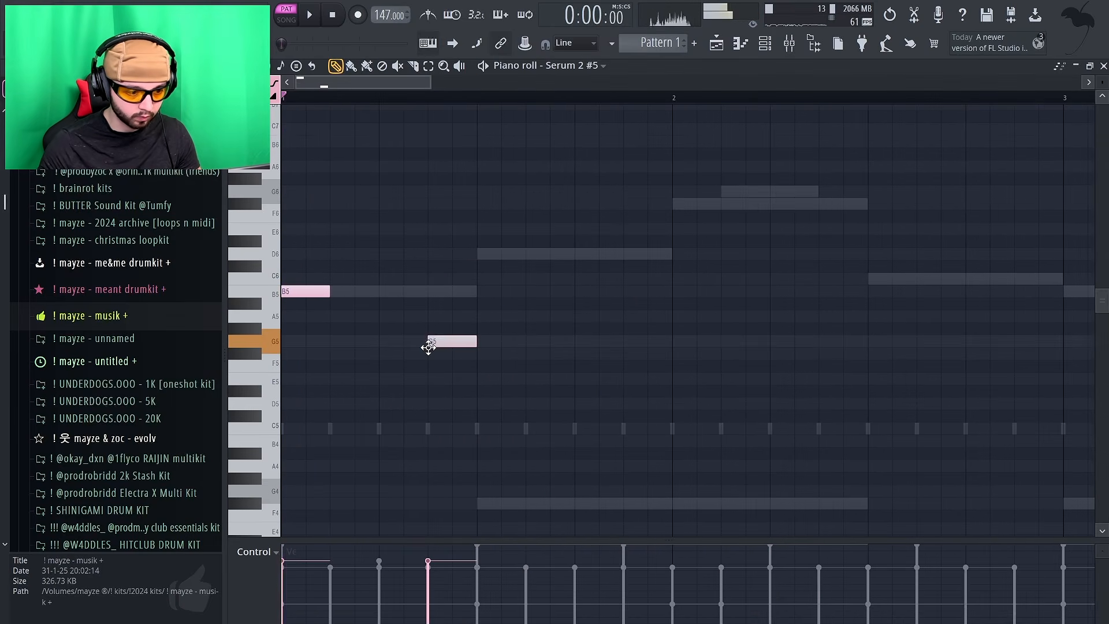
# Step: Try overlapping F#5, A5 and G5 notes just before beat 3, keeping only a single F#5 there
pyautogui.click(439, 354)
pyautogui.press('space')
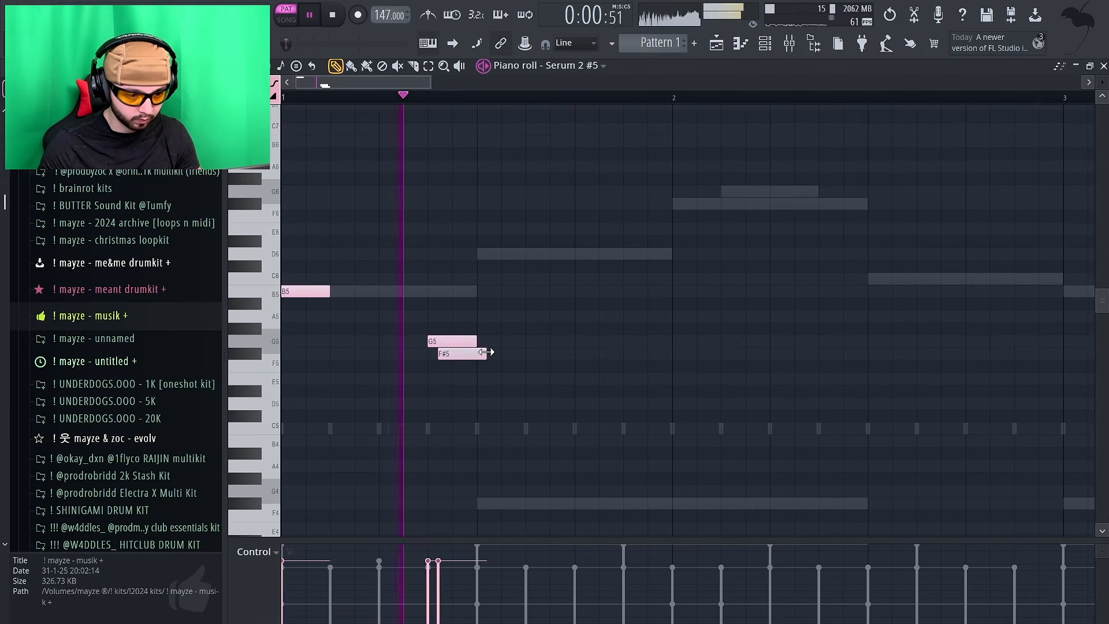
pyautogui.press('space')
pyautogui.moveTo(458, 349); pyautogui.dragTo(459, 316)
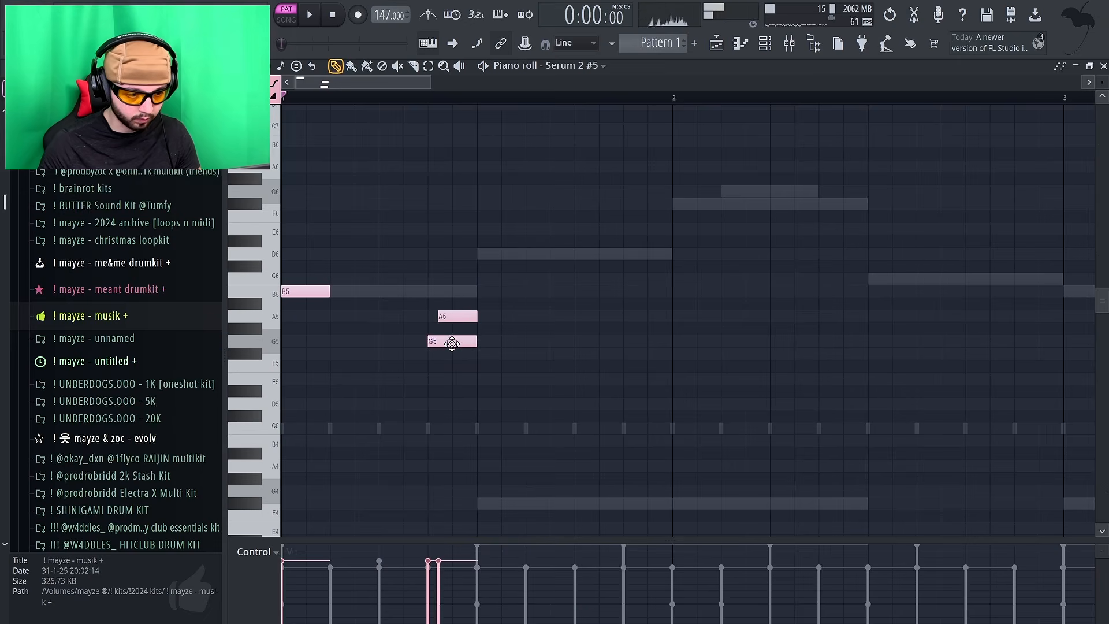
pyautogui.click(453, 329)
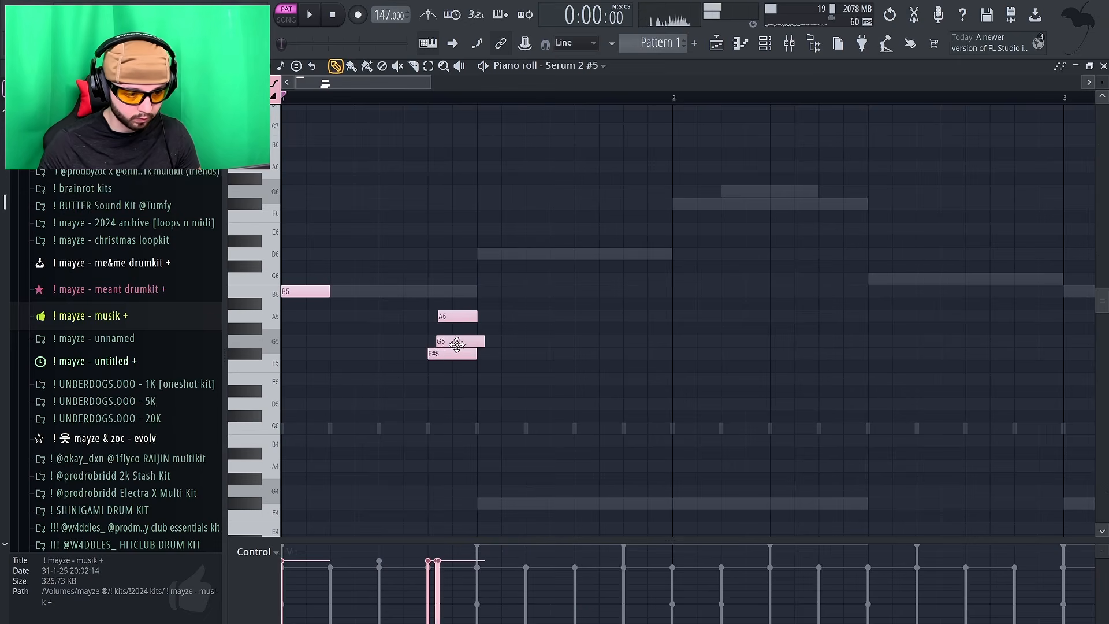
pyautogui.rightClick(457, 345)
pyautogui.click(454, 353)
pyautogui.rightClick(459, 317)
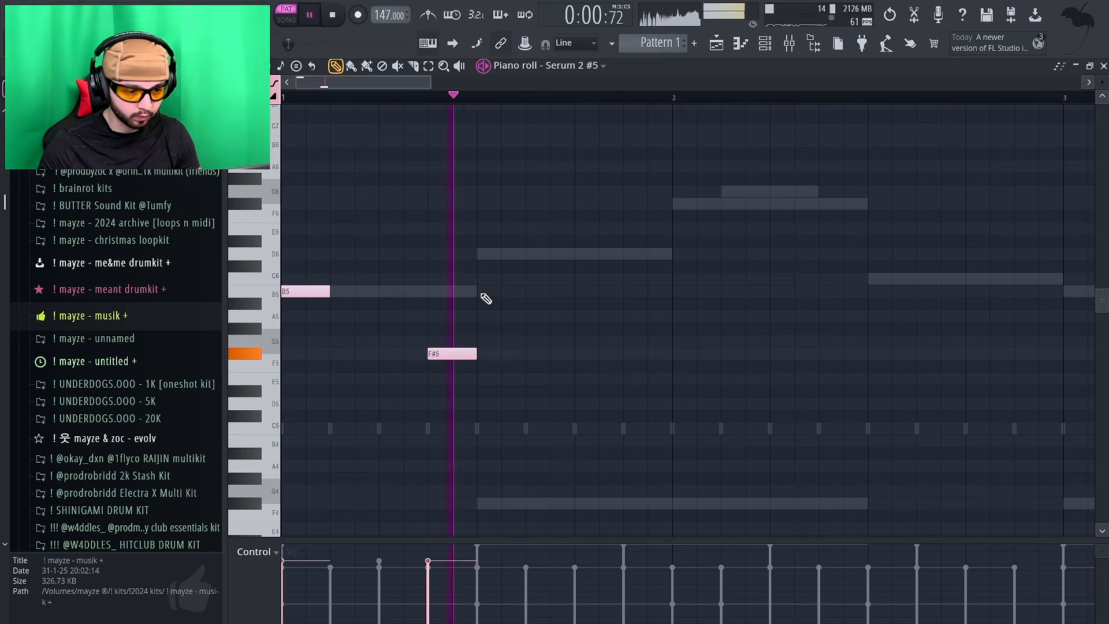
# Step: Move the B5 an eighth note later, complete the descending line with E5 and D5, and transpose it up an octave
pyautogui.moveTo(313, 292); pyautogui.dragTo(362, 292)
pyautogui.press('space')
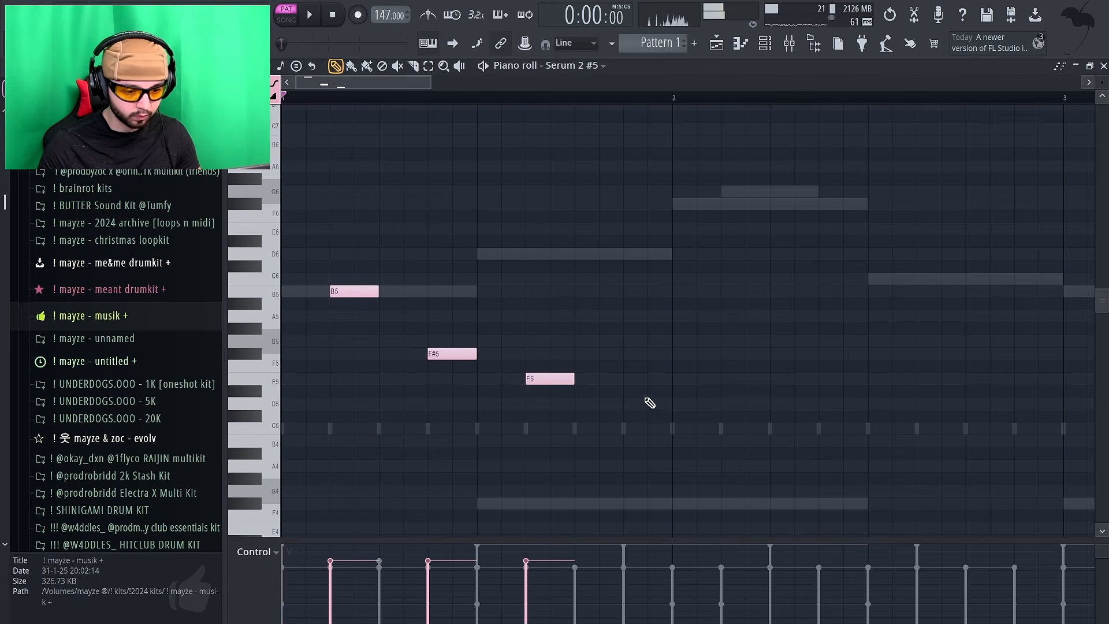
pyautogui.press('space')
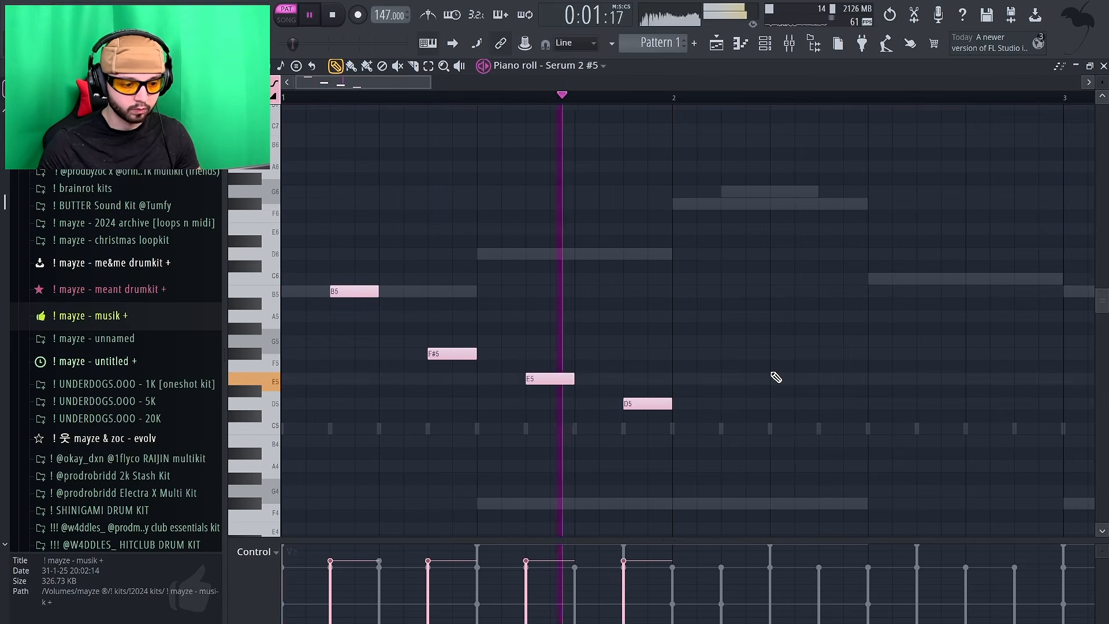
pyautogui.hotkey('ctrl', 'Up')
pyautogui.scroll(-2, 682, 392)
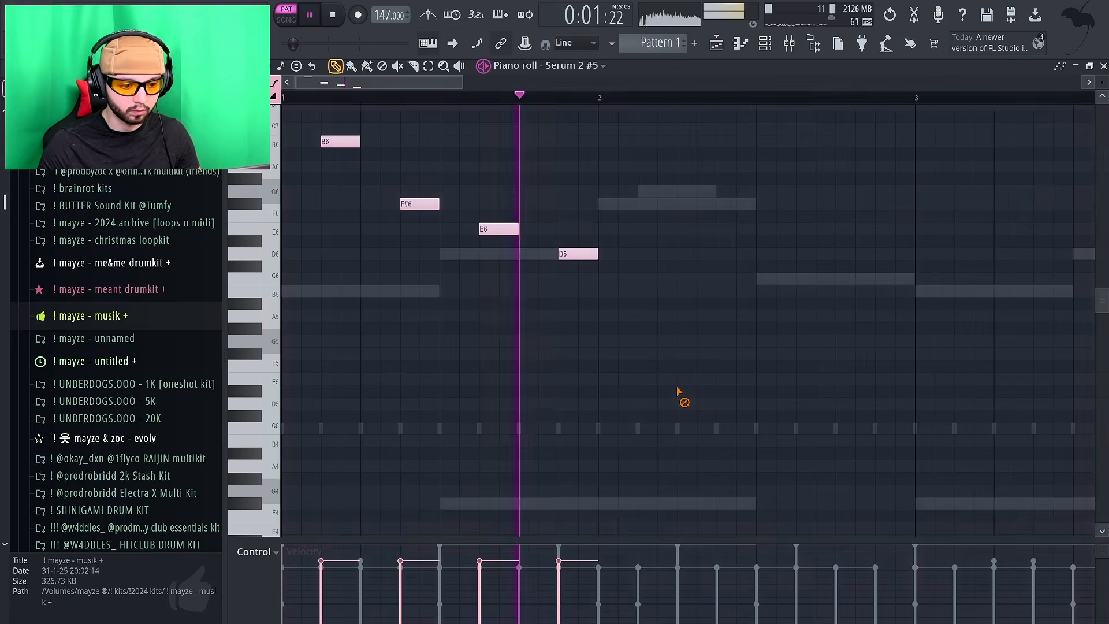
# Step: Try a B5 note in bar 2 against the playback and remove it
pyautogui.press('space')
pyautogui.click(678, 293)
pyautogui.press('space')
pyautogui.rightClick(689, 294)
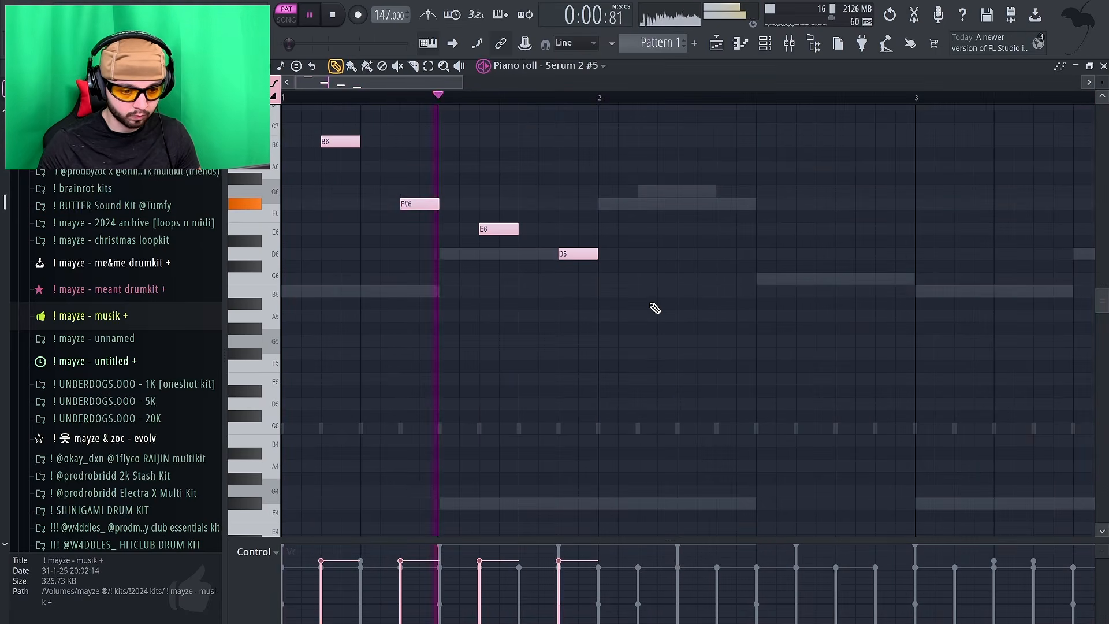
# Step: Add a B5 on bar 2's second eighth and copy the five-note descending phrase to start on bar 2's fourth eighth
pyautogui.click(639, 289)
pyautogui.hotkey('ctrl', 'a')
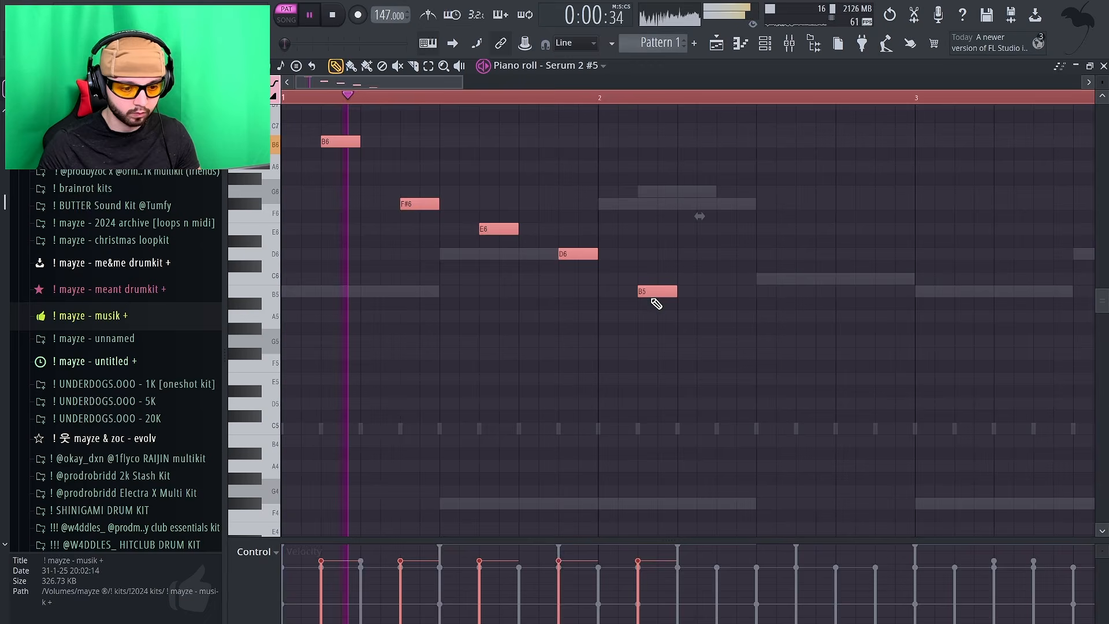
pyautogui.moveTo(659, 292); pyautogui.dragTo(1040, 293)
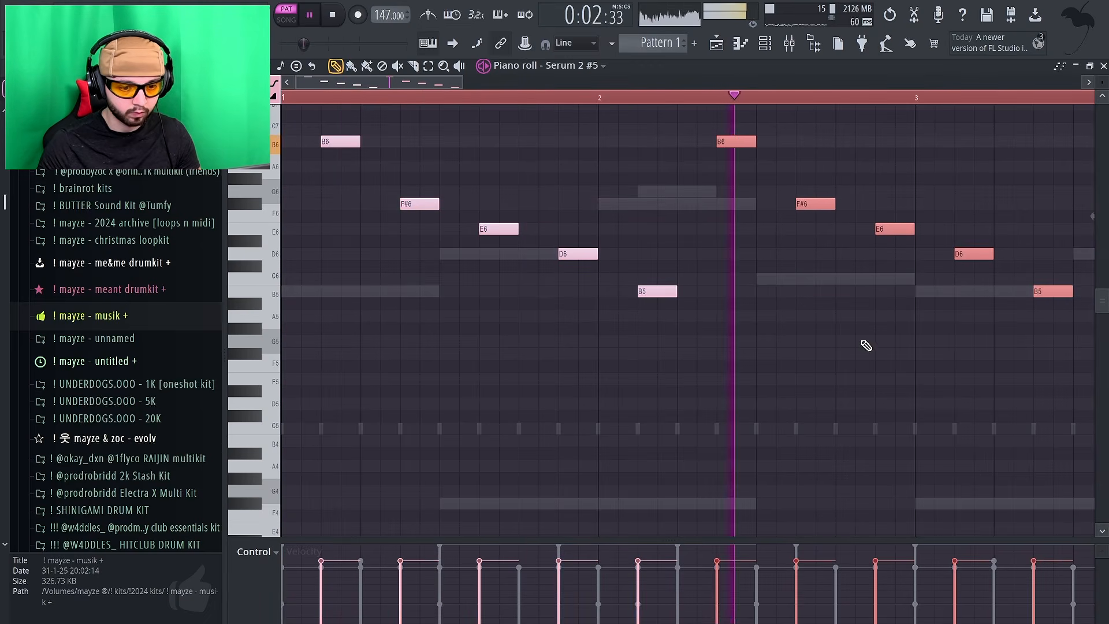
pyautogui.scroll(-2, 699, 325)
pyautogui.scroll(-2, 694, 318)
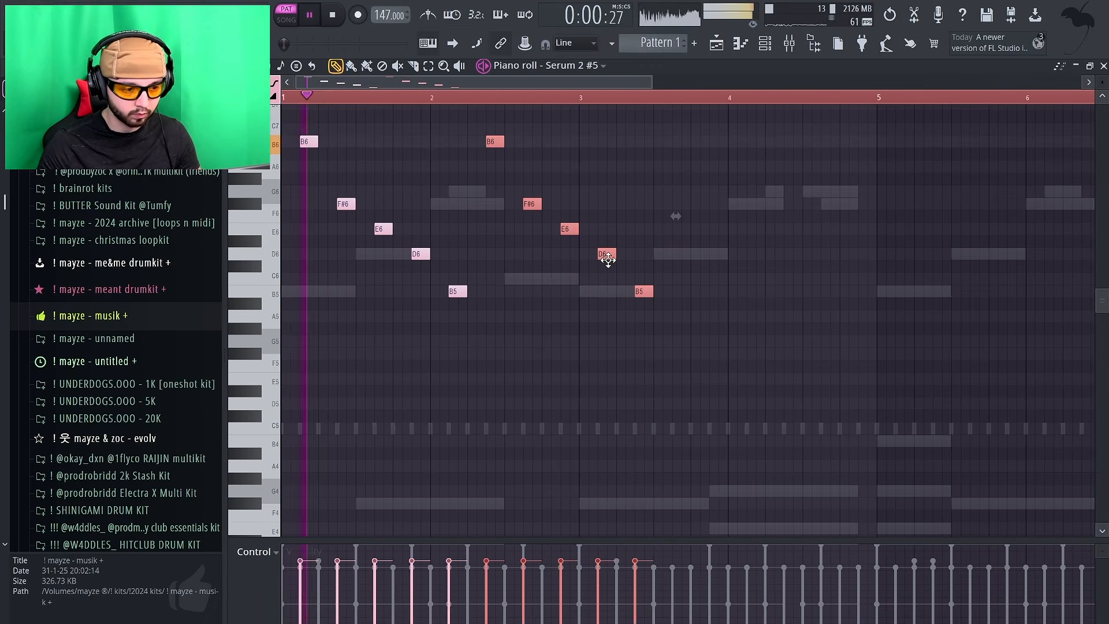
# Step: Replace bar 1's descending notes with B5, B6, F#6 and E6 copied one bar earlier from the second phrase
pyautogui.press('space')
pyautogui.rightClick(421, 254)
pyautogui.rightClick(383, 229)
pyautogui.rightClick(347, 204)
pyautogui.rightClick(309, 141)
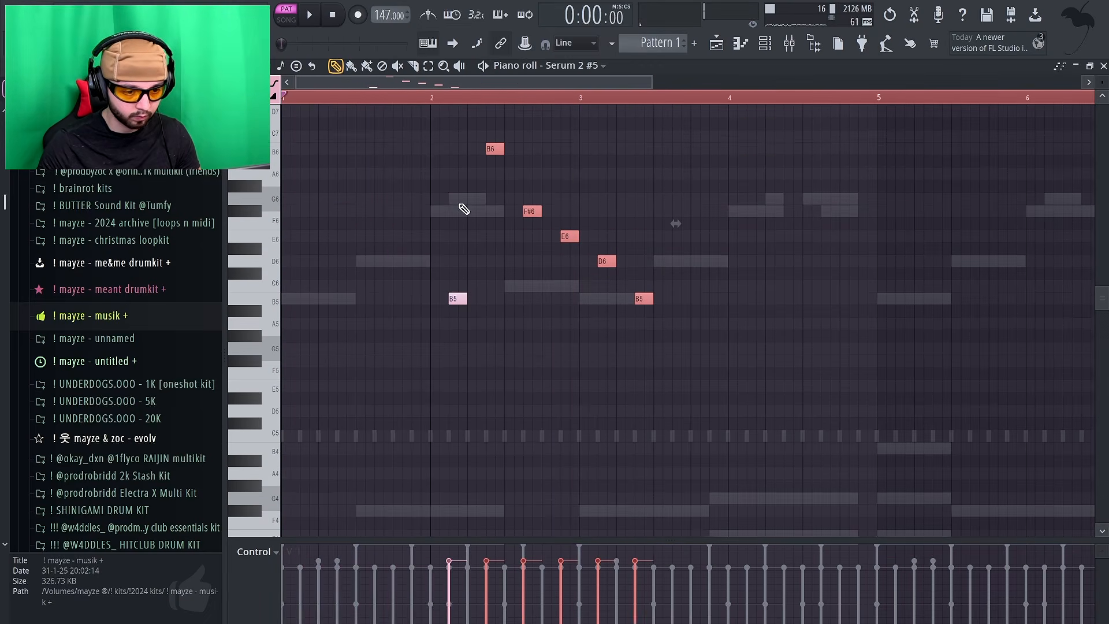
pyautogui.keyDown('super'); pyautogui.click(562, 312); pyautogui.keyUp('super')
pyautogui.moveTo(576, 141); pyautogui.dragTo(304, 299)
pyautogui.press('space')
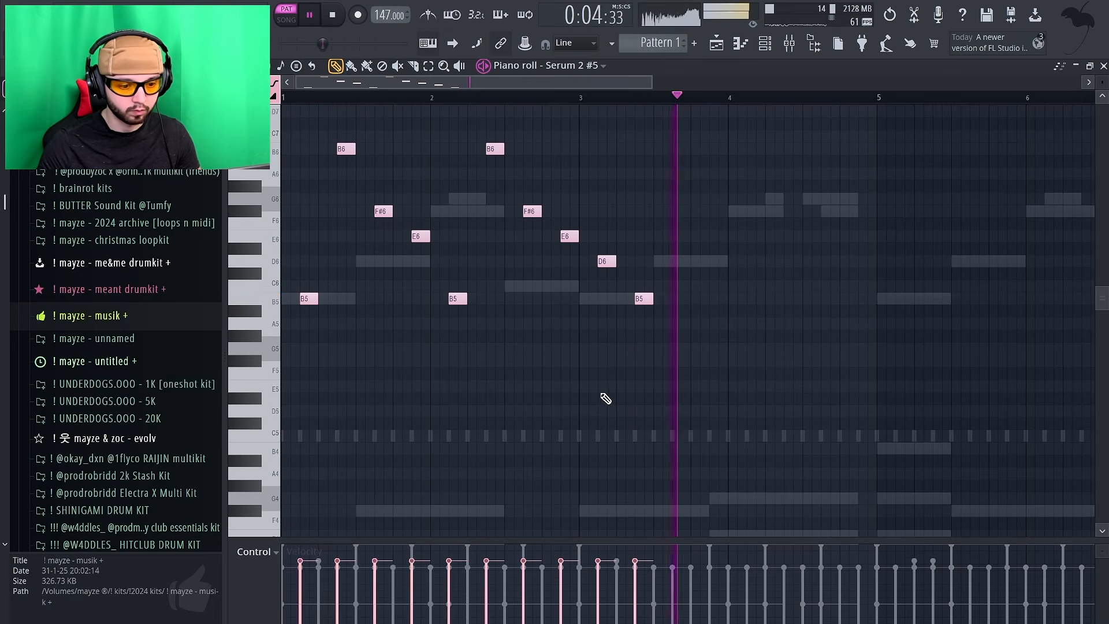
# Step: Copy the melody of bars 1 and 2 to bars 4 and 5, and delete the copied notes in bar 5
pyautogui.moveTo(309, 116); pyautogui.dragTo(578, 354)
pyautogui.moveTo(450, 298); pyautogui.dragTo(900, 297)
pyautogui.rightClick(784, 345)
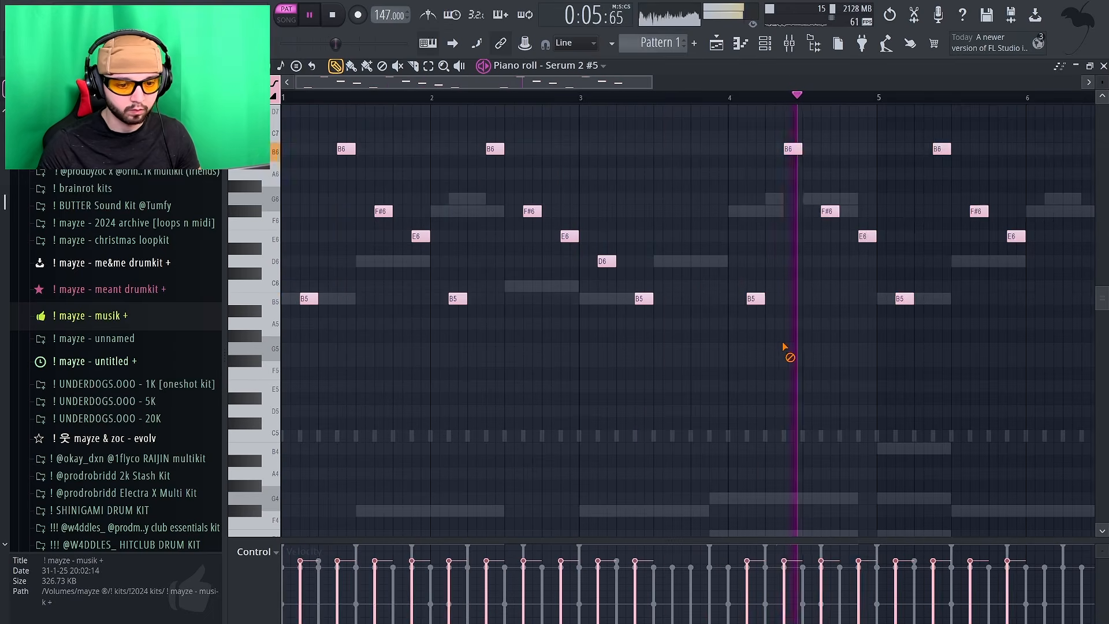
pyautogui.scroll(-1, 830, 342)
pyautogui.scroll(-2, 701, 352)
pyautogui.moveTo(634, 119); pyautogui.dragTo(578, 349)
pyautogui.press('Delete')
# Step: Duplicate the whole four-bar Serum 2 #5 melody into bars 5 to 8 and return to the channel rack
pyautogui.hotkey('ctrl', 'a')
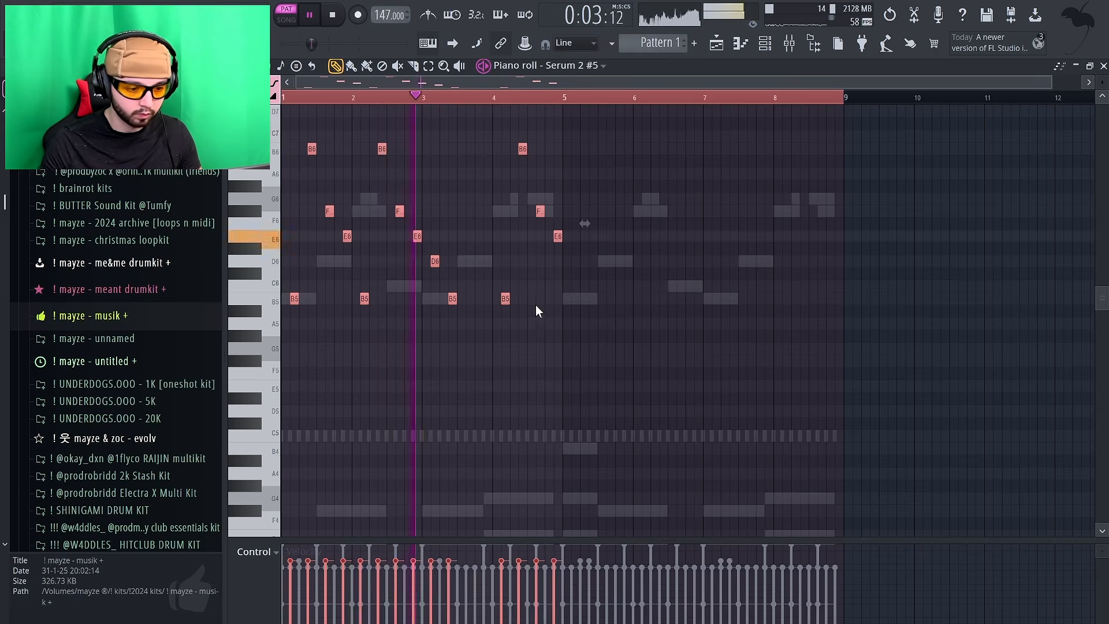
pyautogui.moveTo(503, 299); pyautogui.dragTo(782, 299)
pyautogui.keyDown('ctrl'); pyautogui.click(731, 374); pyautogui.keyUp('ctrl')
pyautogui.keyDown('ctrl'); pyautogui.click(729, 374); pyautogui.keyUp('ctrl')
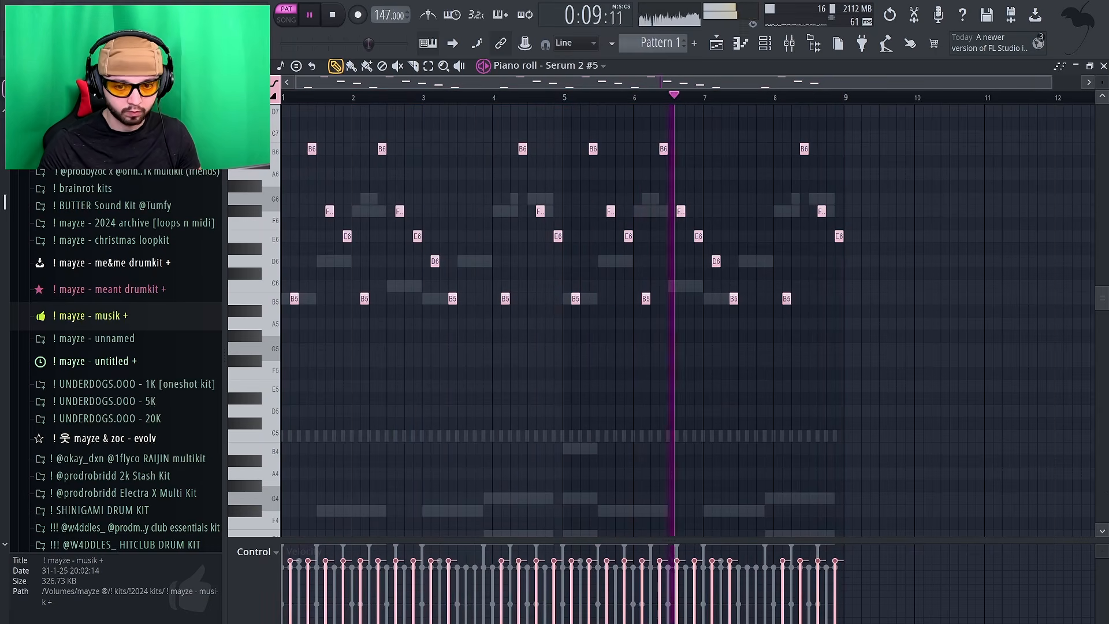
pyautogui.click(1103, 65)
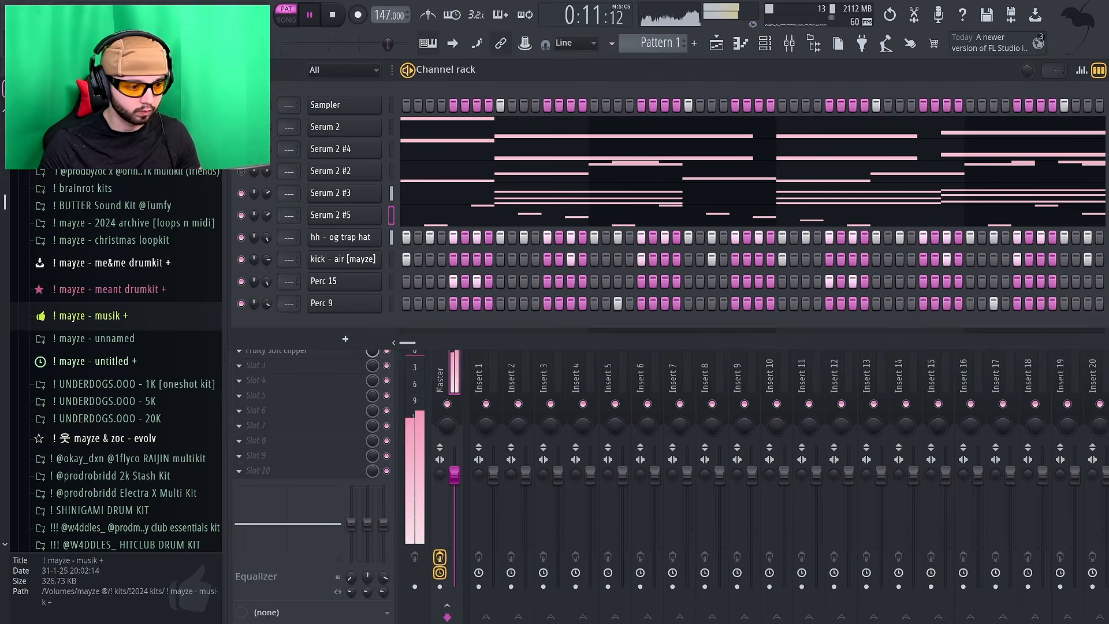
# Step: In the Serum 2 #4 channel, route oscillator B through Filter 1
pyautogui.click(342, 149)
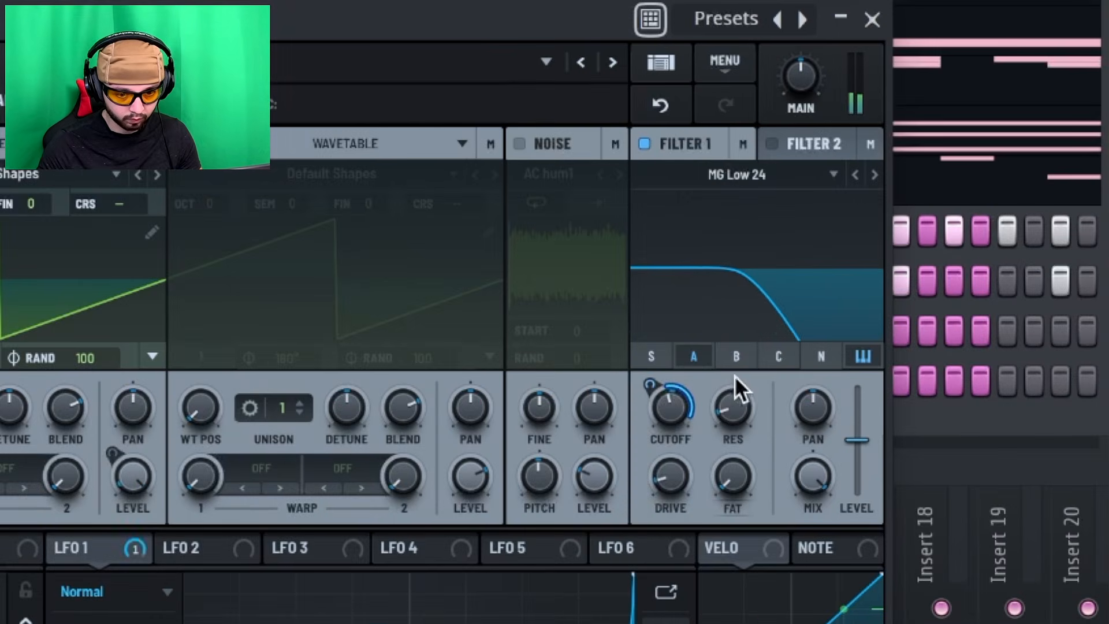
pyautogui.click(733, 361)
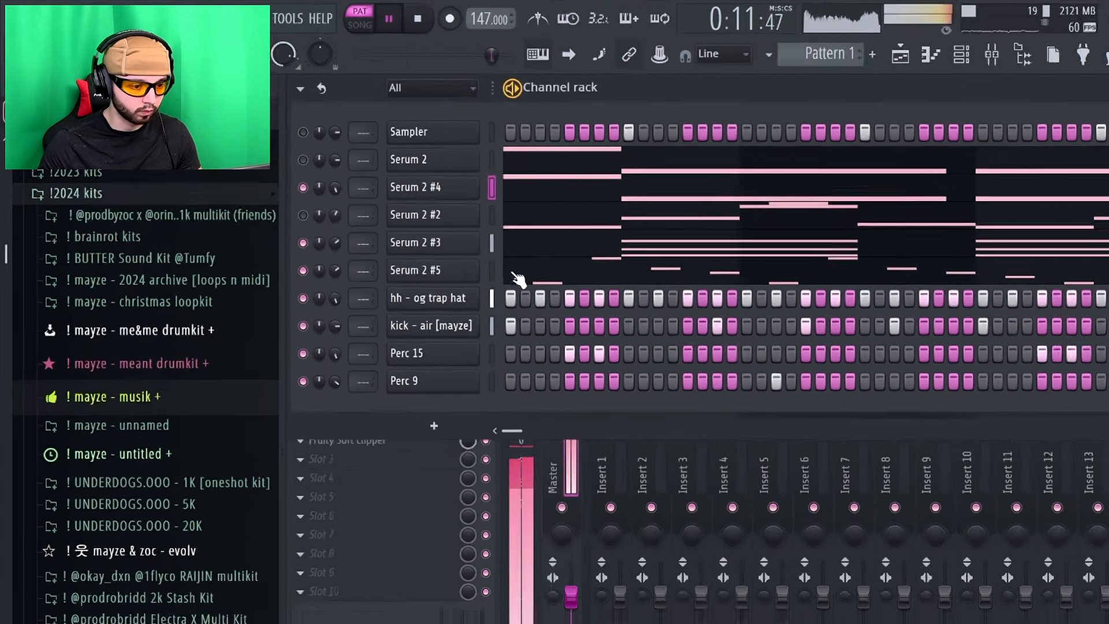
# Step: Dismiss the missing-files notice in Serum 2 #5 and replace its preset with SYNTH - FOLLOW
pyautogui.click(544, 335)
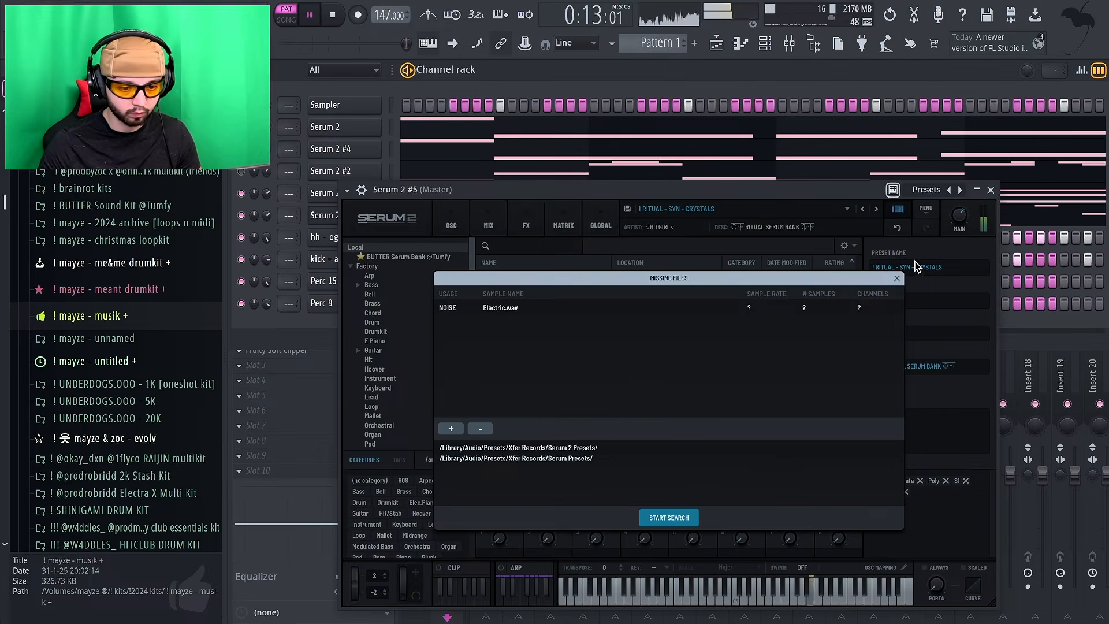
pyautogui.click(897, 278)
pyautogui.scroll(-3, 546, 450)
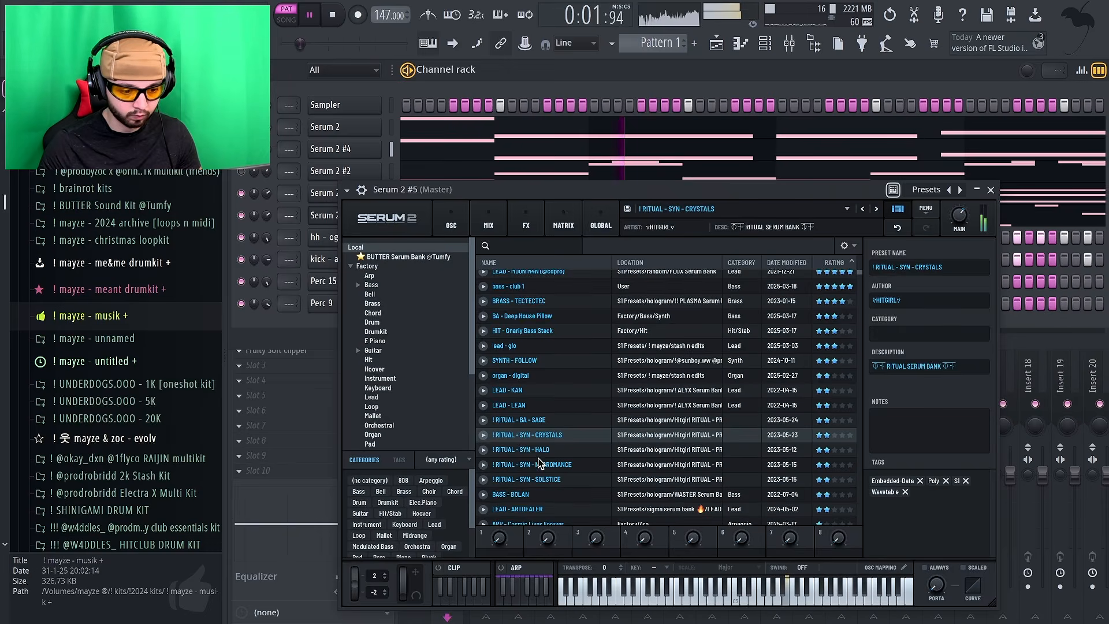
pyautogui.click(538, 361)
pyautogui.scroll(-3, 543, 362)
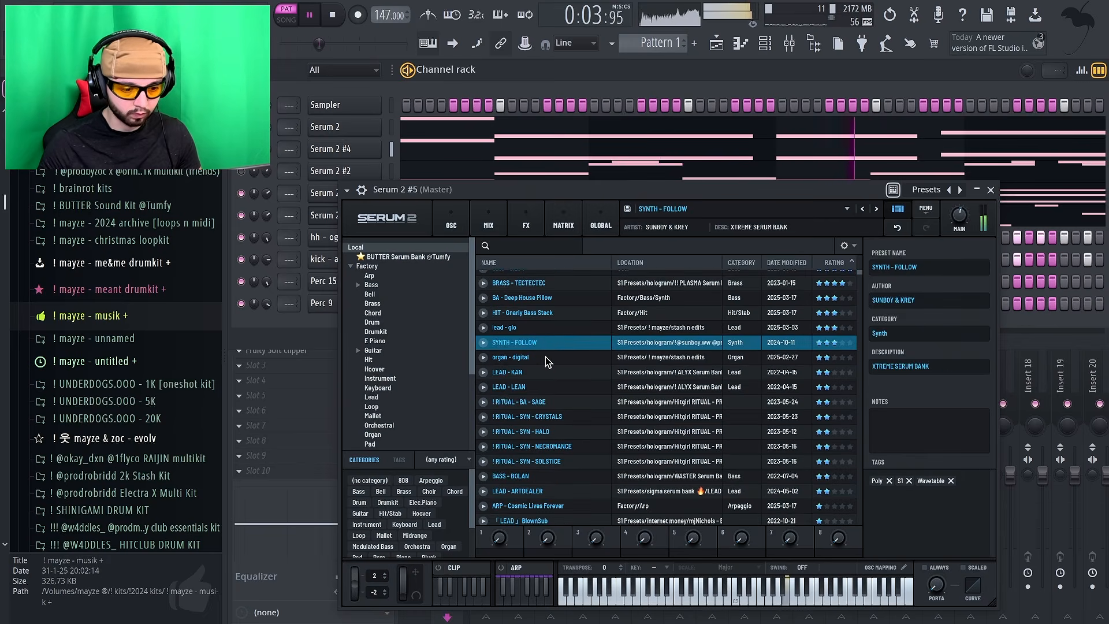
pyautogui.scroll(-6, 546, 361)
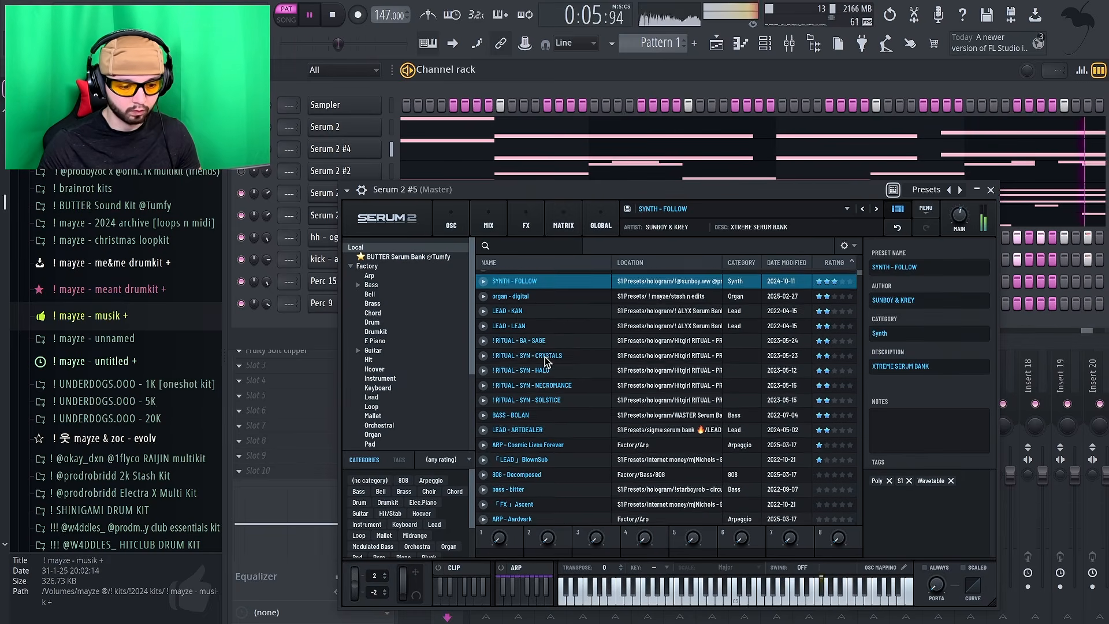
pyautogui.click(991, 190)
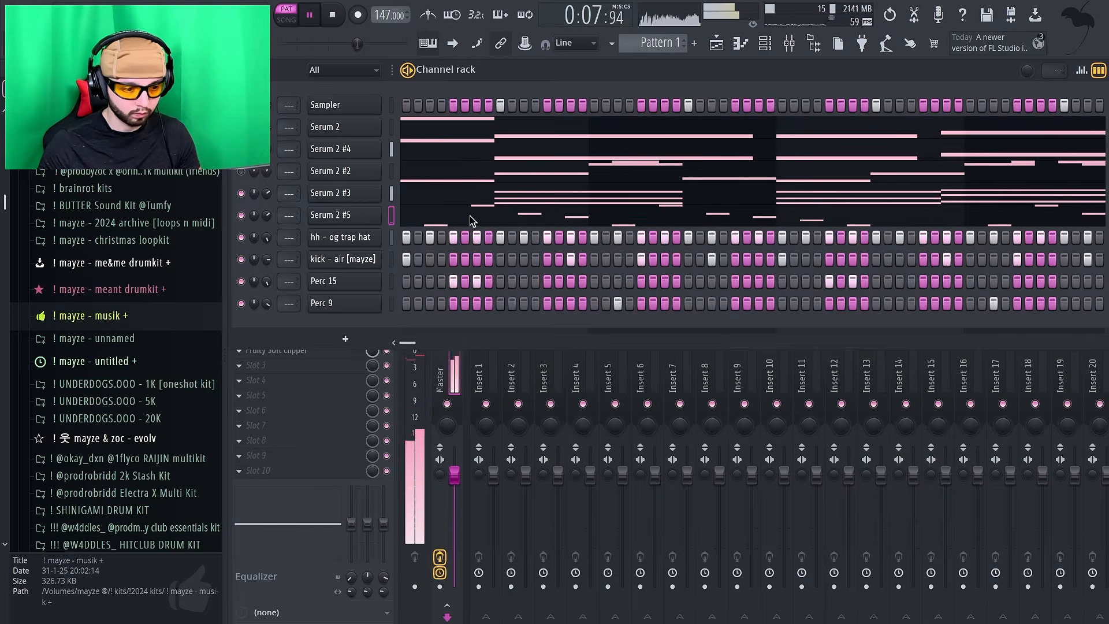
# Step: Shorten all notes of the Serum 2 #5 melody in its piano roll
pyautogui.press('F7')
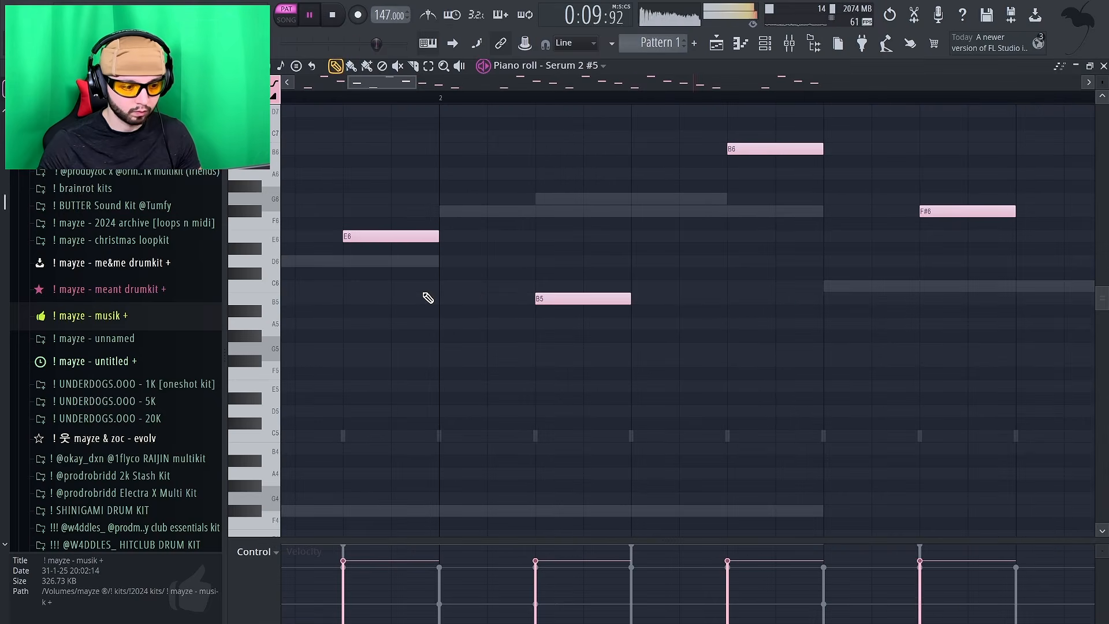
pyautogui.press('super+a')
pyautogui.hotkey('shift', 'd')
pyautogui.scroll(-5, 427, 299)
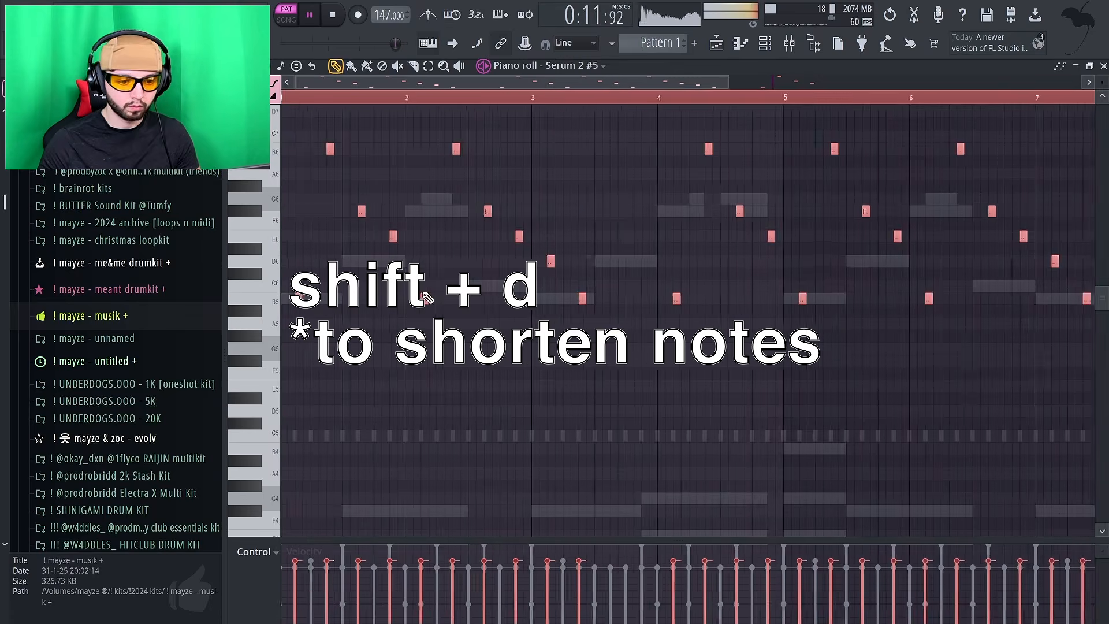
pyautogui.press('super+d')
pyautogui.scroll(-2, 427, 298)
pyautogui.press('super+a')
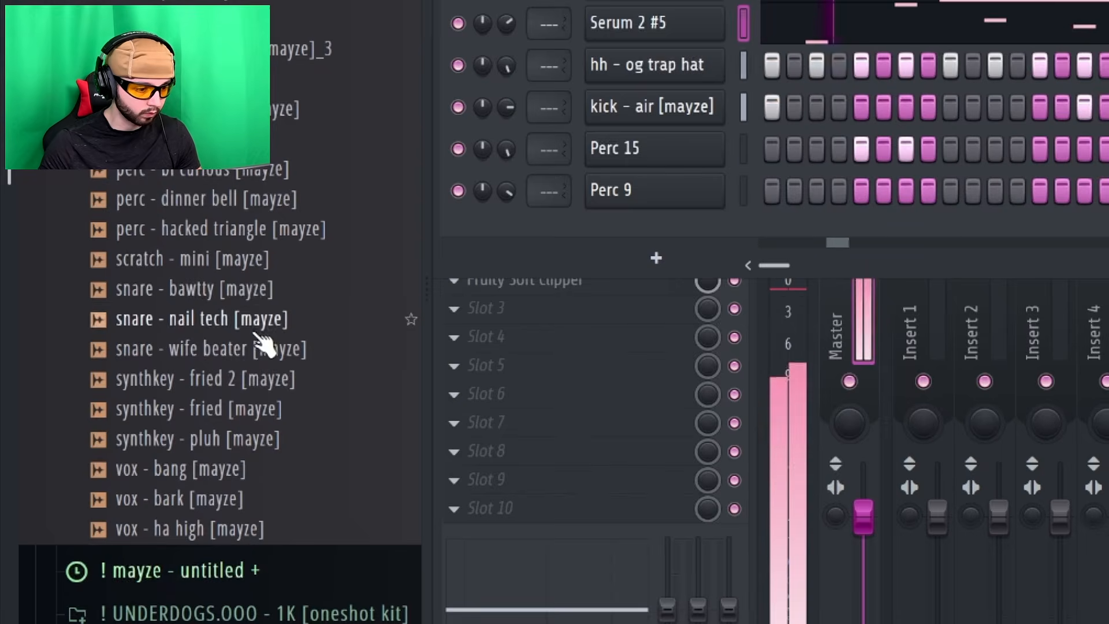
# Step: Load the snare - nail tech [mayze] sample into the Sampler channel and view the kick - air pattern in the piano roll
pyautogui.moveTo(260, 317); pyautogui.dragTo(587, 199)
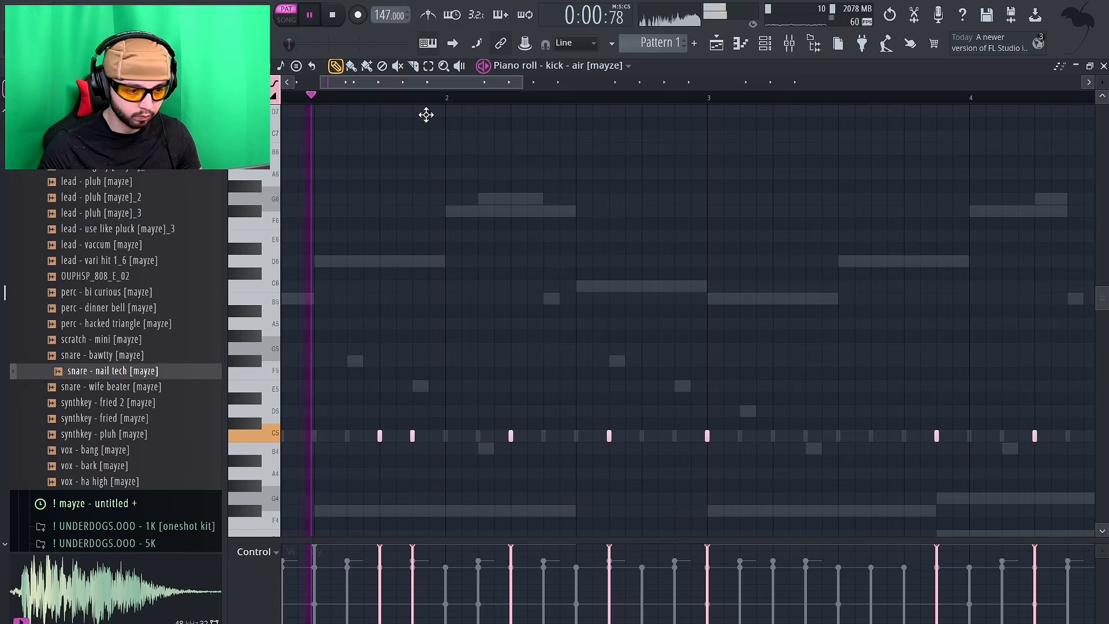
pyautogui.moveTo(344, 83); pyautogui.dragTo(317, 84)
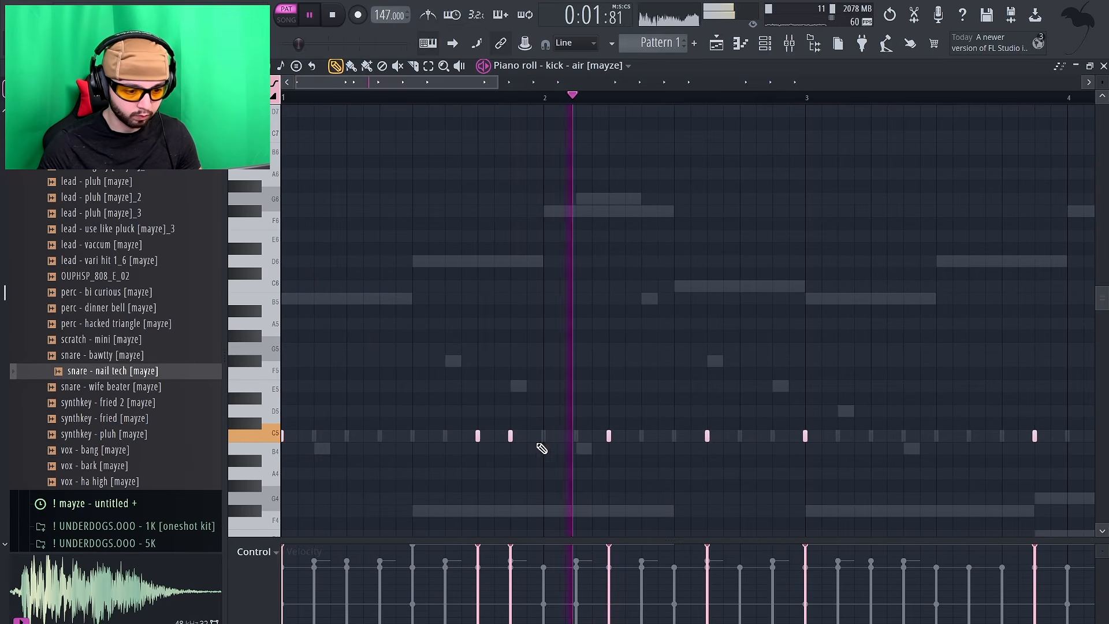
pyautogui.scroll(-3, 729, 456)
pyautogui.scroll(-4, 733, 454)
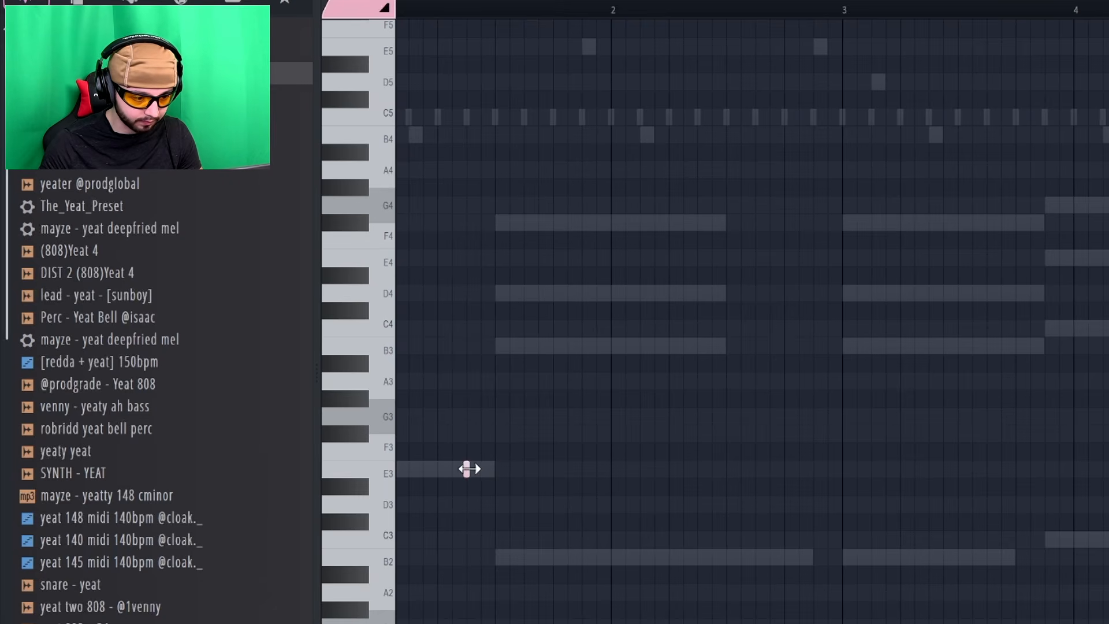
# Step: Duplicate the Yeat Bell phrase of E5, E3 and a long B4 so that it repeats from bar 5
pyautogui.hotkey('ctrl', 'Up')
pyautogui.press('space')
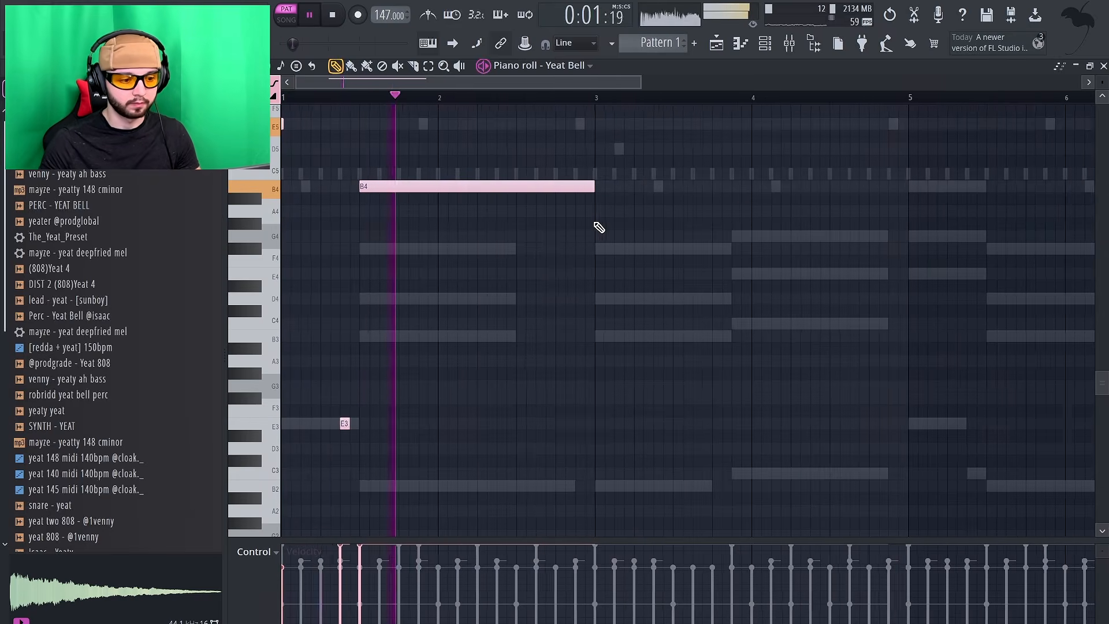
pyautogui.scroll(-2, 413, 204)
pyautogui.hotkey('ctrl', 'a')
pyautogui.hotkey('ctrl', 'b')
pyautogui.moveTo(939, 204); pyautogui.dragTo(820, 238)
pyautogui.hotkey('ctrl', 'd')
# Step: Add a half-bar Yeat Bell G4 at the ends of bars 4 and 8
pyautogui.click(752, 238)
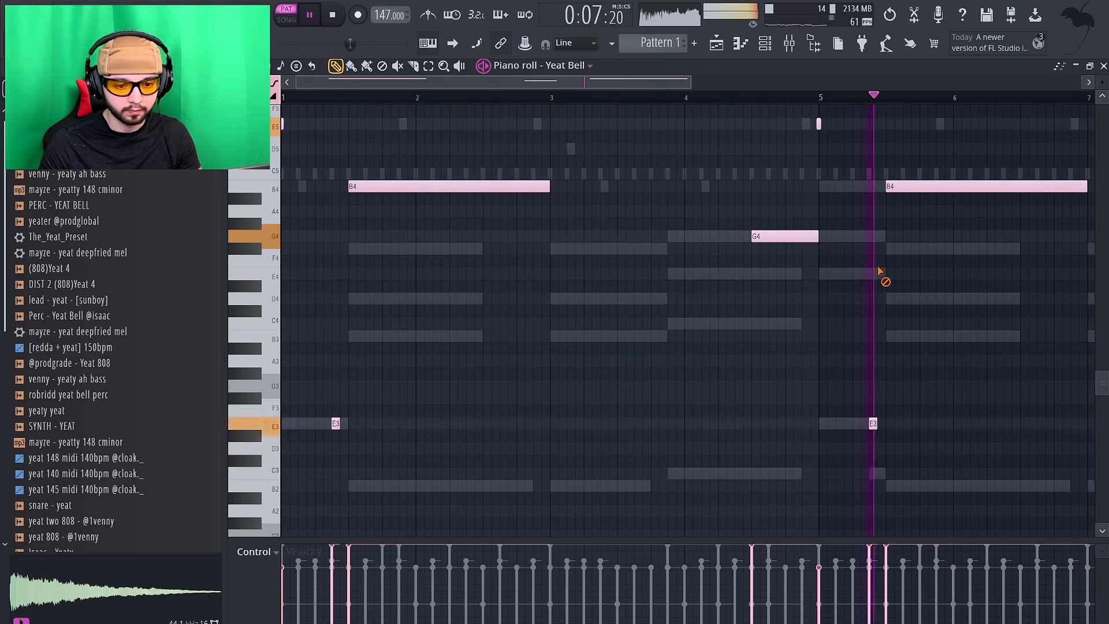
pyautogui.scroll(-2, 879, 272)
pyautogui.click(791, 237)
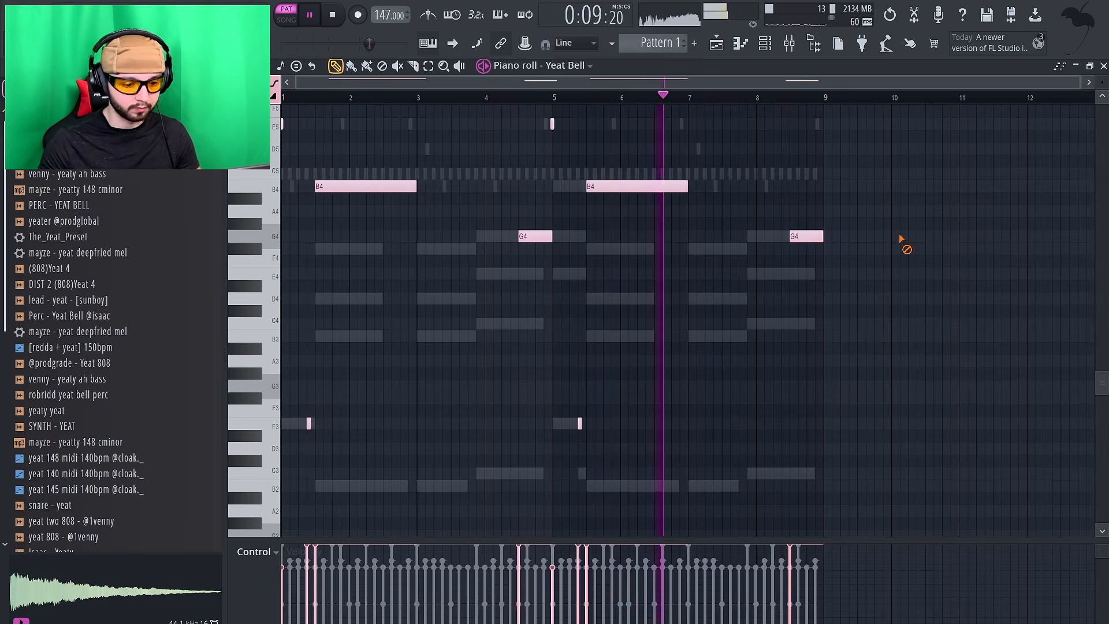
pyautogui.scroll(2, 926, 241)
pyautogui.hotkey('ctrl', 'a')
pyautogui.hotkey('ctrl', 'd')
pyautogui.hotkey('ctrl', 'a')
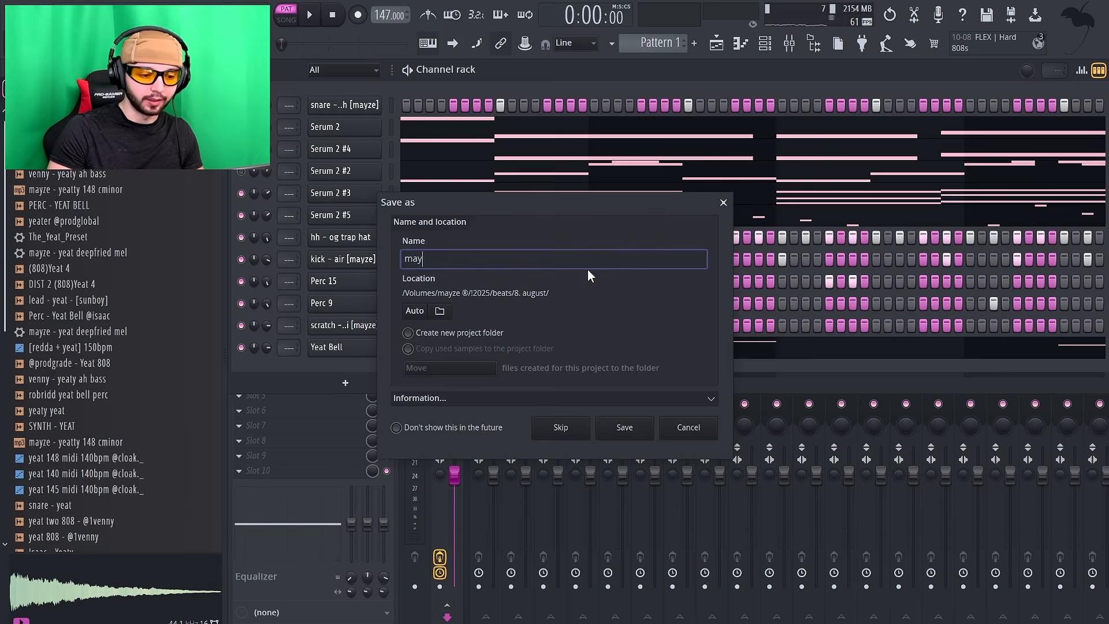
# Step: Name the project "mayze - yeatty 148 cminor" for saving
pyautogui.write('ze - yeatty 148 cminor')
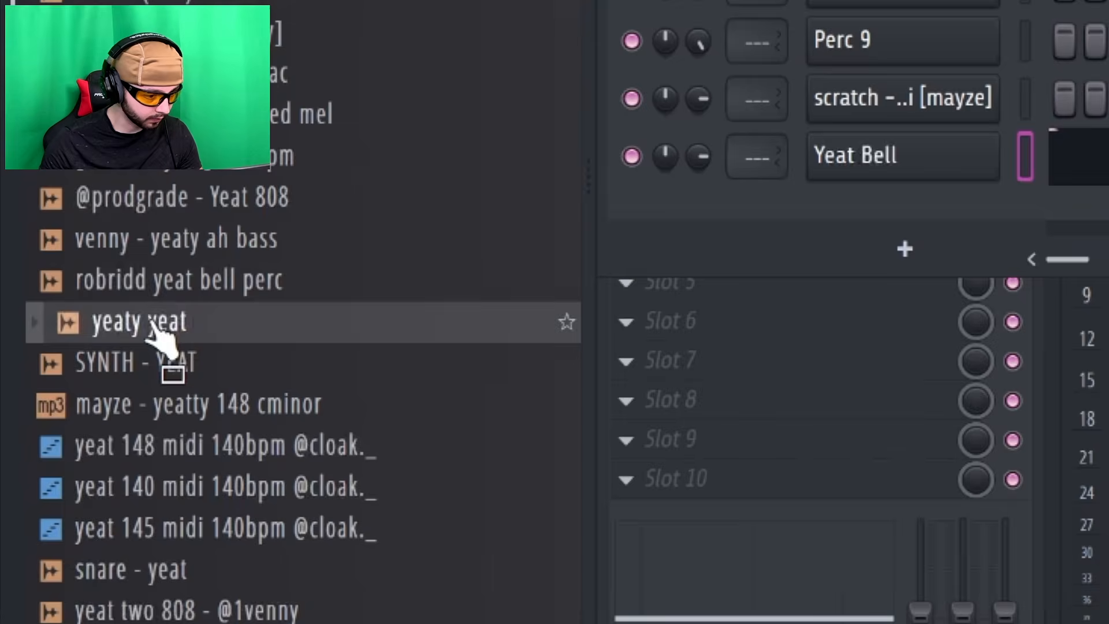
# Step: Add the yeaty yeat sample as a channel above Serum 2 and place three consecutive hits on beat 2 of bar 4
pyautogui.moveTo(153, 329); pyautogui.dragTo(658, 128)
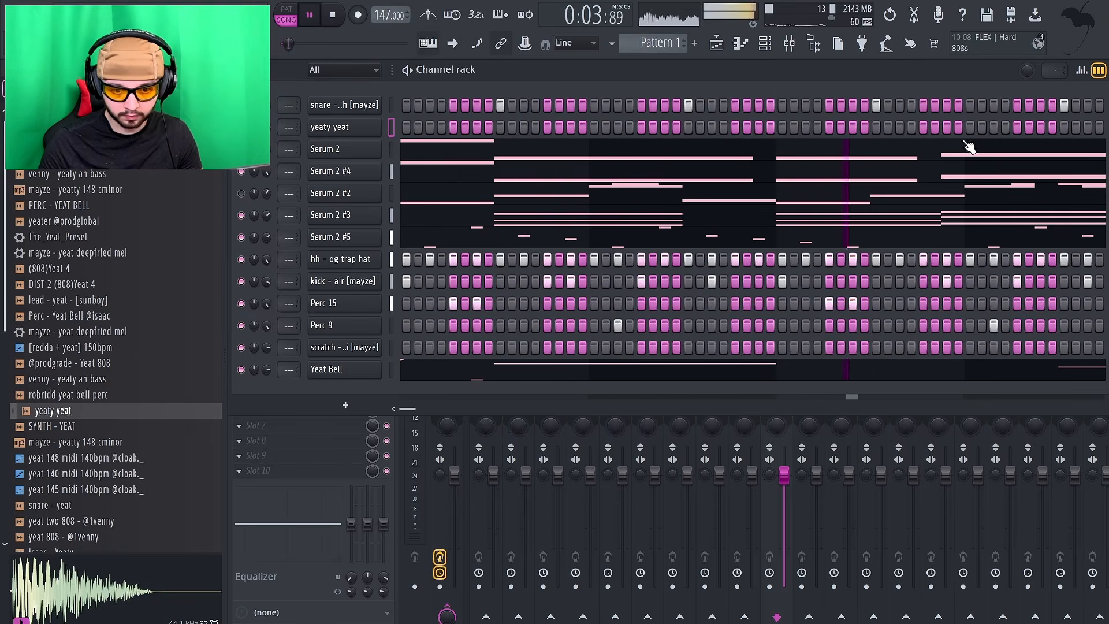
pyautogui.click(1019, 129)
pyautogui.click(1031, 127)
pyautogui.click(1039, 127)
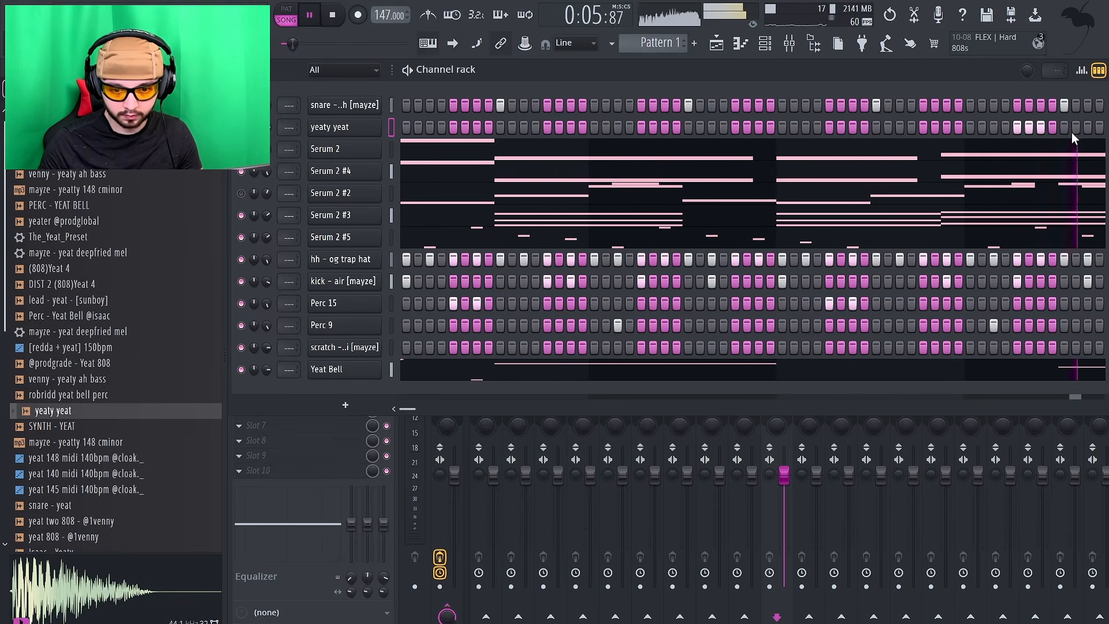
# Step: Copy the three yeaty yeat hits from bar 4 to the same position in bar 8
pyautogui.press('F7')
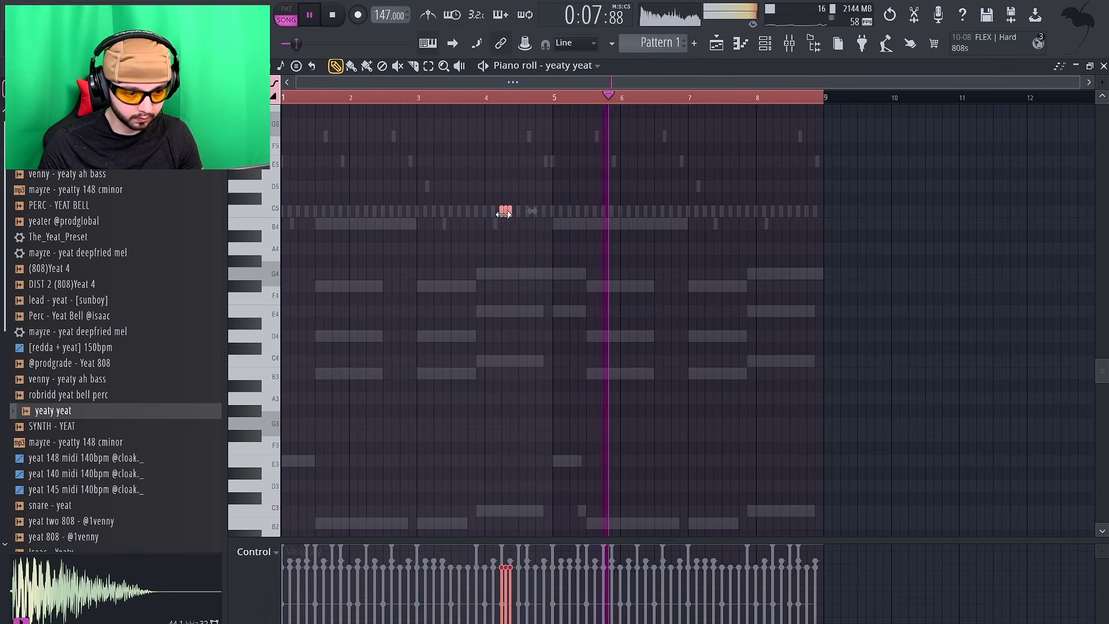
pyautogui.moveTo(505, 212); pyautogui.dragTo(782, 235)
pyautogui.keyDown('ctrl'); pyautogui.click(864, 252); pyautogui.keyUp('ctrl')
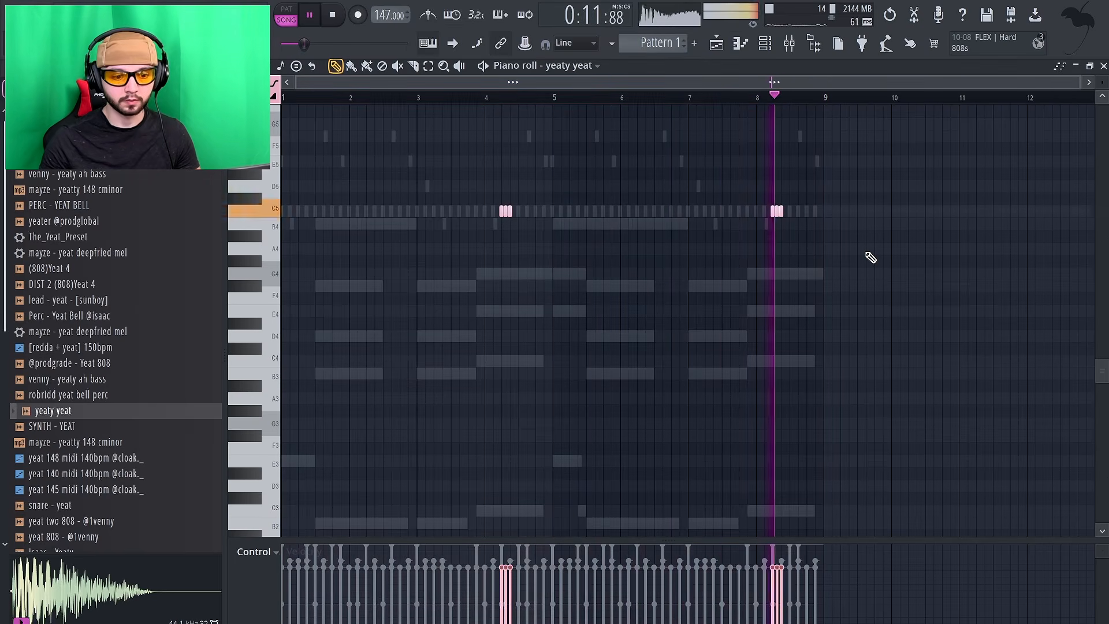
pyautogui.hotkey('ctrl', 'a')
pyautogui.hotkey('ctrl', 'd')
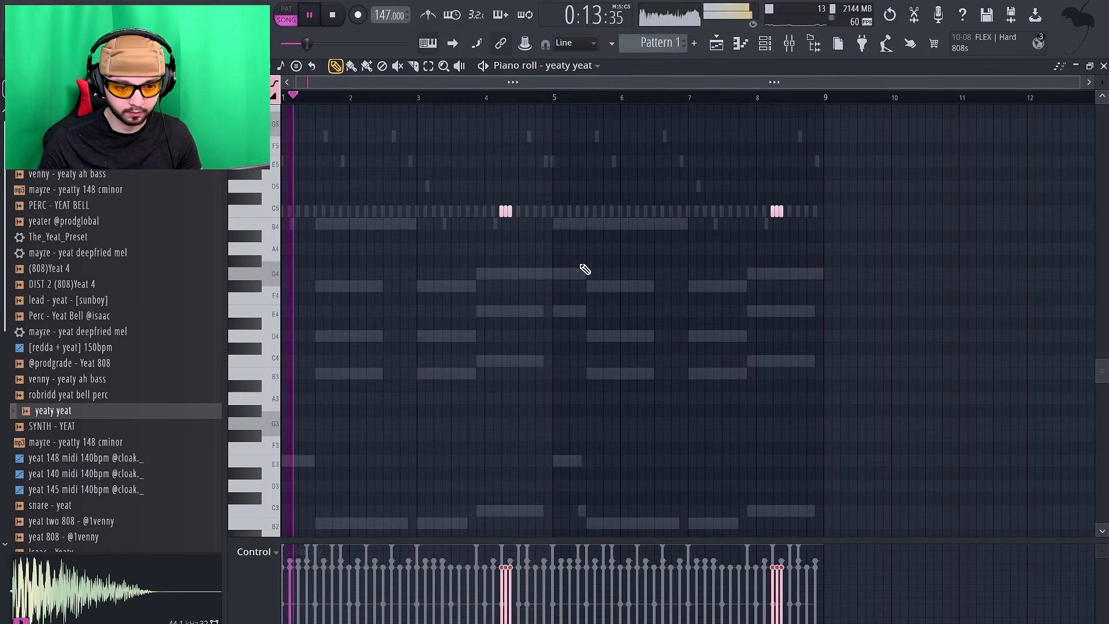
# Step: Add a single yeaty yeat hit near the ends of bars 4 and 8, and raise the selection by two semitones
pyautogui.click(535, 211)
pyautogui.click(798, 211)
pyautogui.moveTo(801, 210); pyautogui.dragTo(808, 211)
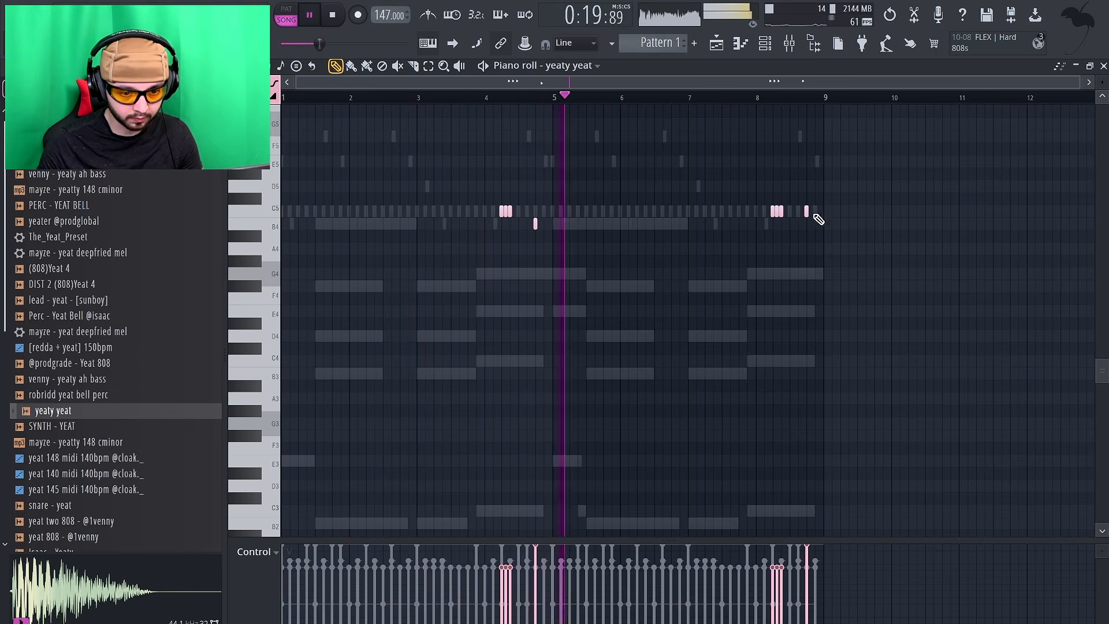
pyautogui.moveTo(807, 213); pyautogui.dragTo(481, 207)
pyautogui.press('Up')
pyautogui.press('Up')
pyautogui.hotkey('ctrl', 'd')
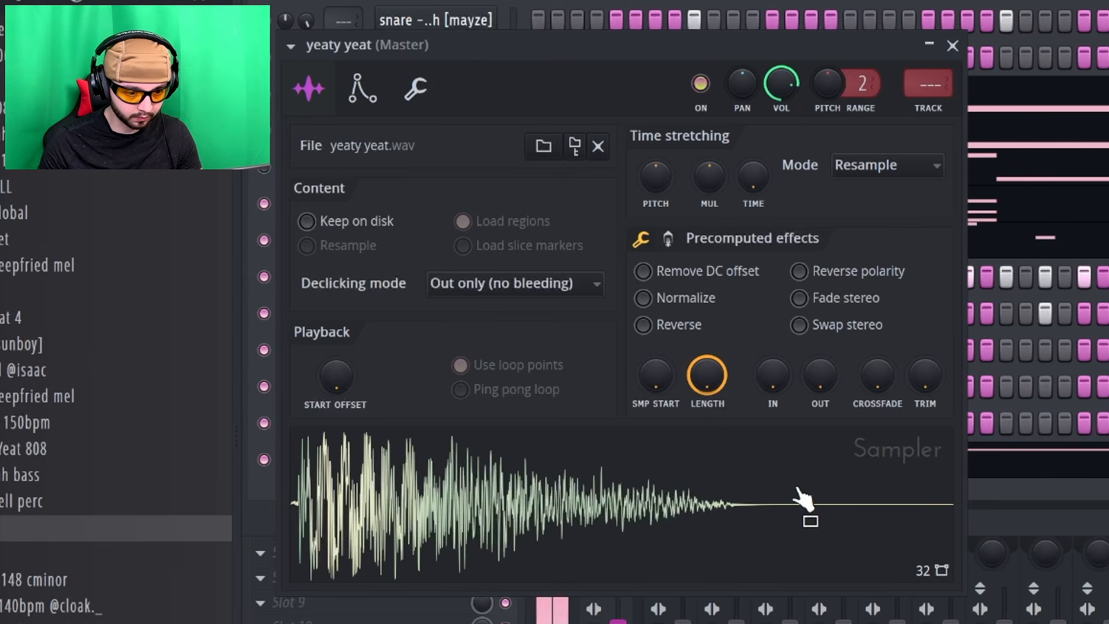
# Step: Increase the fade-out of the yeaty yeat sample in its sampler settings
pyautogui.click(842, 519)
pyautogui.moveTo(820, 375)
pyautogui.mouseDown()
pyautogui.moveTo(820, 329)
pyautogui.moveTo(820, 358)
pyautogui.mouseUp()
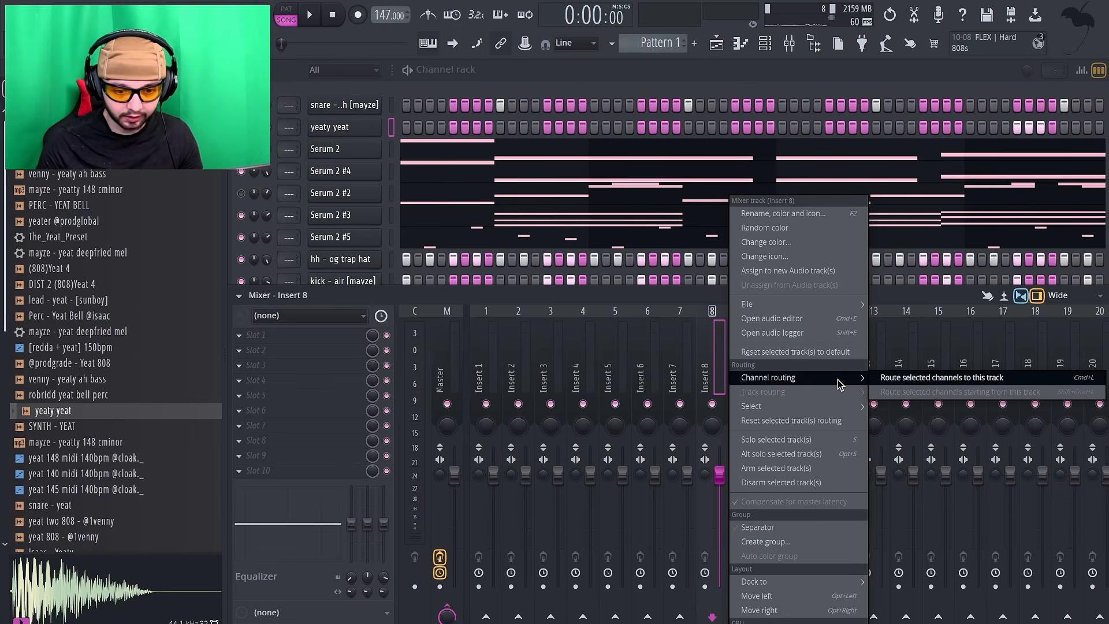
# Step: Raise the low cut of the Little Plate reverb on the mayze mixer track
pyautogui.moveTo(751, 304)
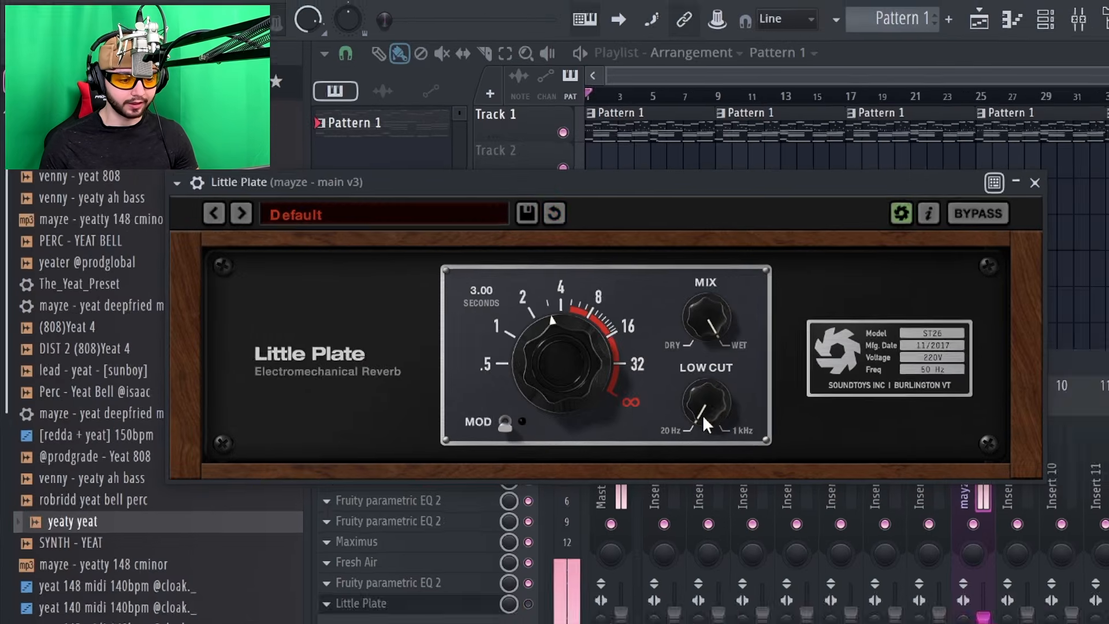
pyautogui.moveTo(512, 331); pyautogui.dragTo(526, 256)
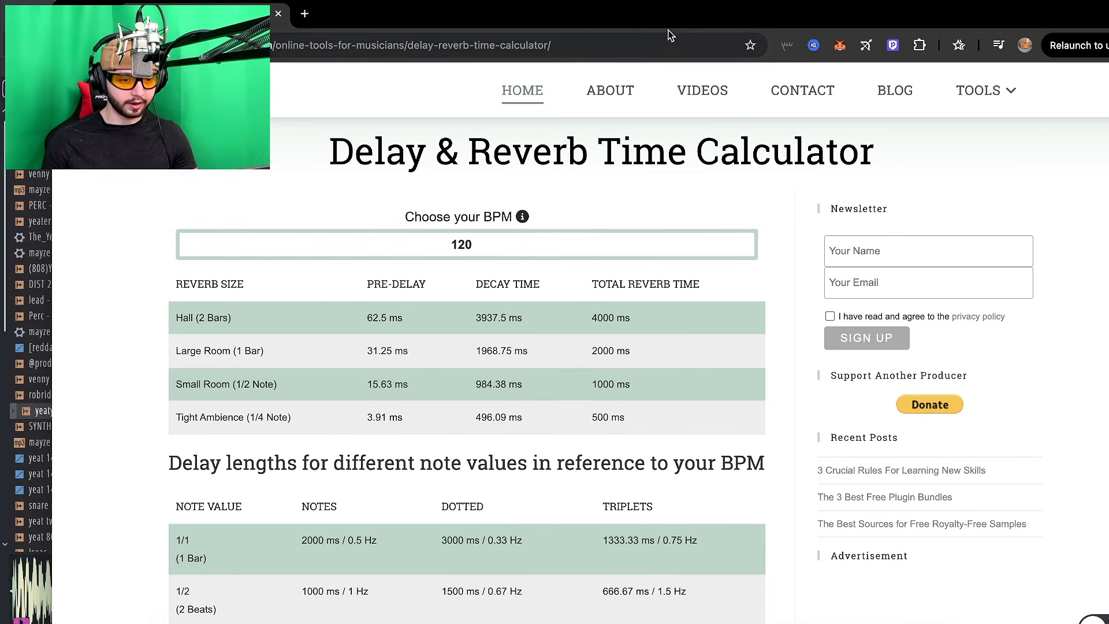
# Step: Switch to the Delay & Reverb Time Calculator web page and calculate the reverb times for 147 BPM
pyautogui.moveTo(666, 20); pyautogui.dragTo(668, 79)
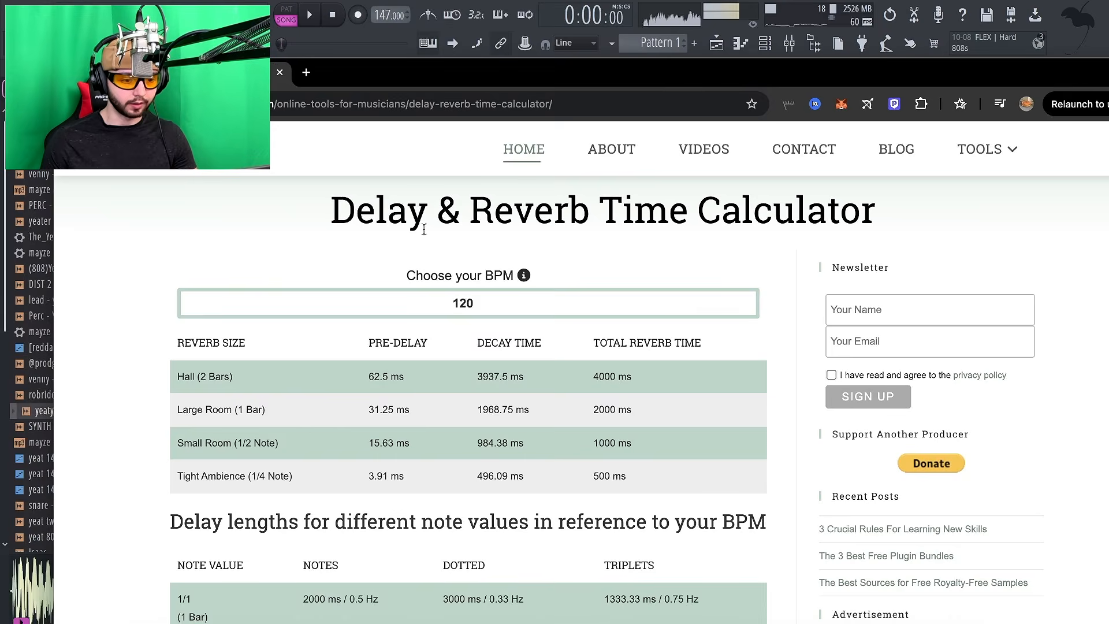
pyautogui.click(504, 311)
pyautogui.press('BackSpace')
pyautogui.press('BackSpace')
pyautogui.write('47')
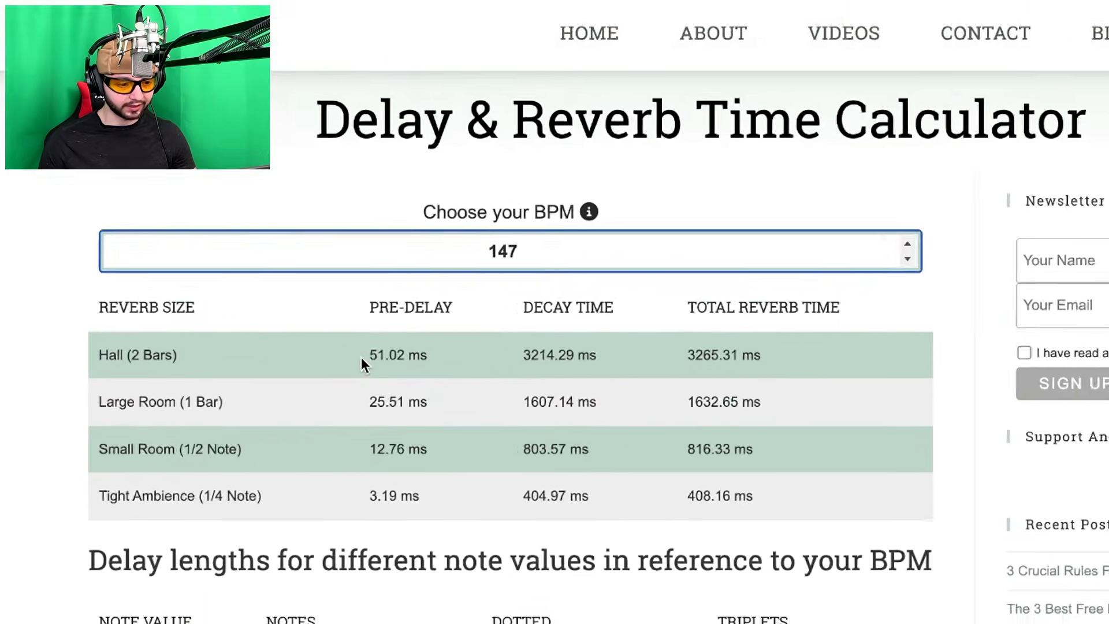
pyautogui.moveTo(363, 378); pyautogui.dragTo(546, 382)
pyautogui.click(671, 340)
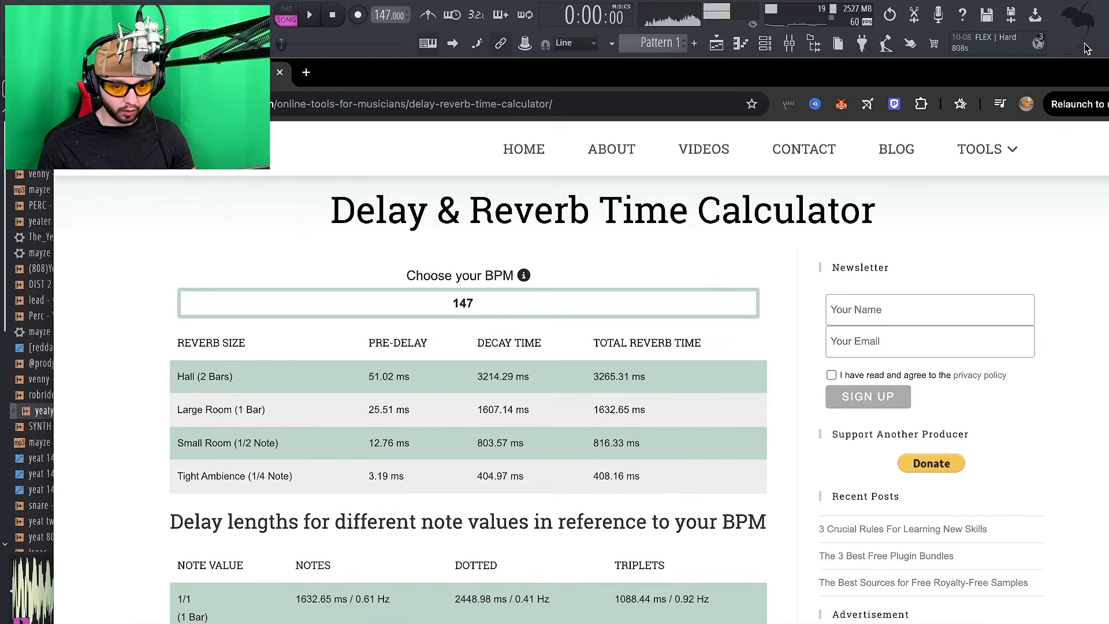
# Step: Return to FL Studio and fine-tune the Little Plate decay time to suit the calculated reverb time
pyautogui.click(1086, 49)
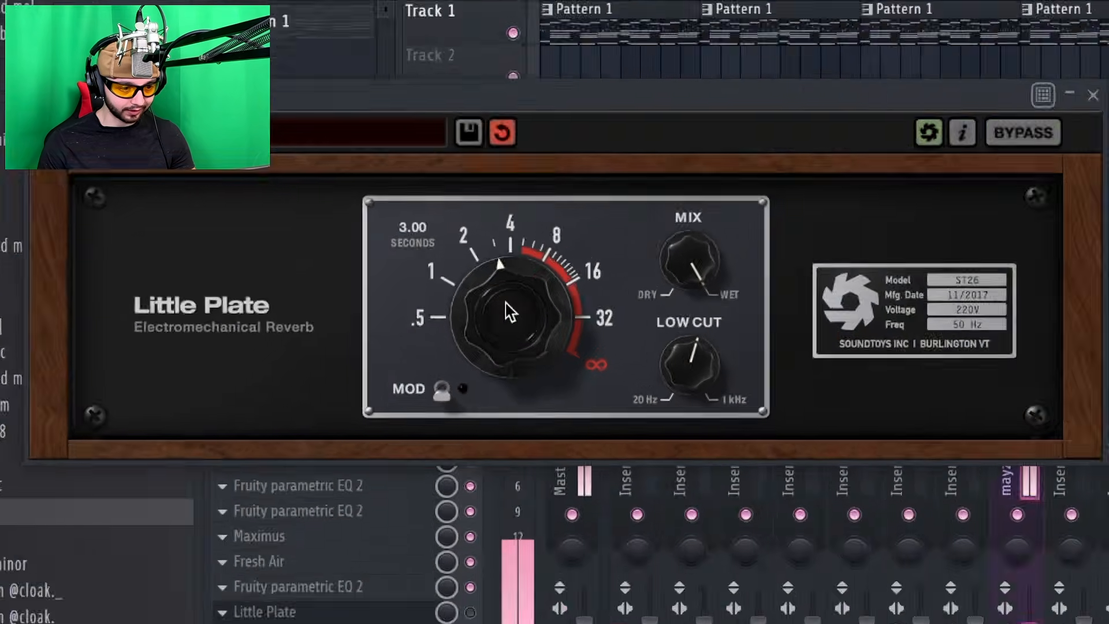
pyautogui.moveTo(408, 288); pyautogui.dragTo(408, 283)
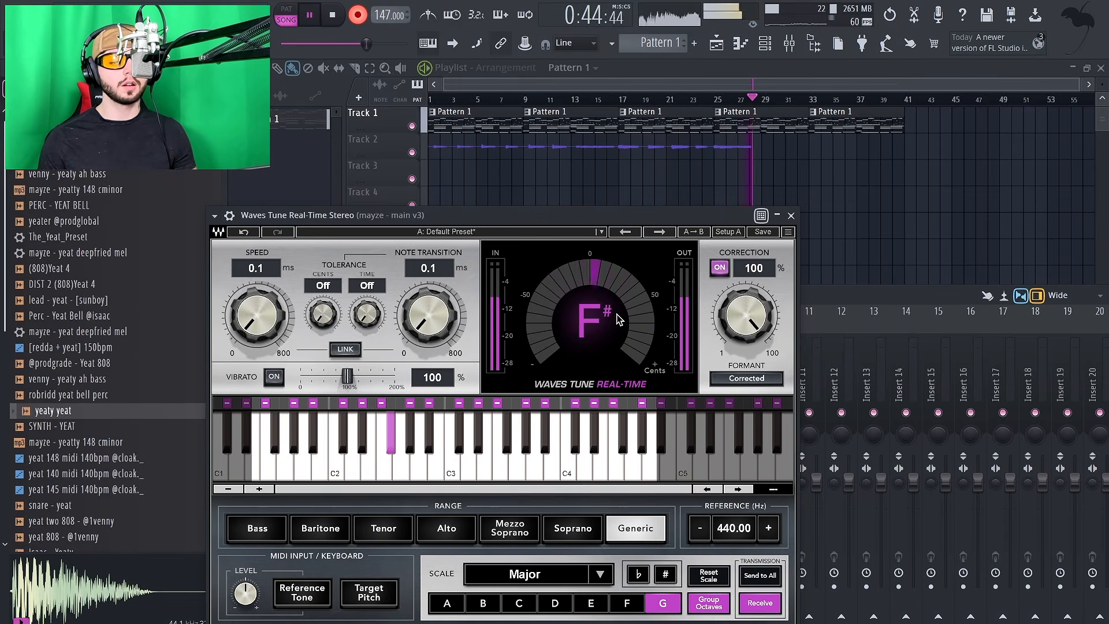
# Step: Stop the vocal recording and shorten the recorded clip on Track 2 to its first two bars with a fade-out
pyautogui.press('space')
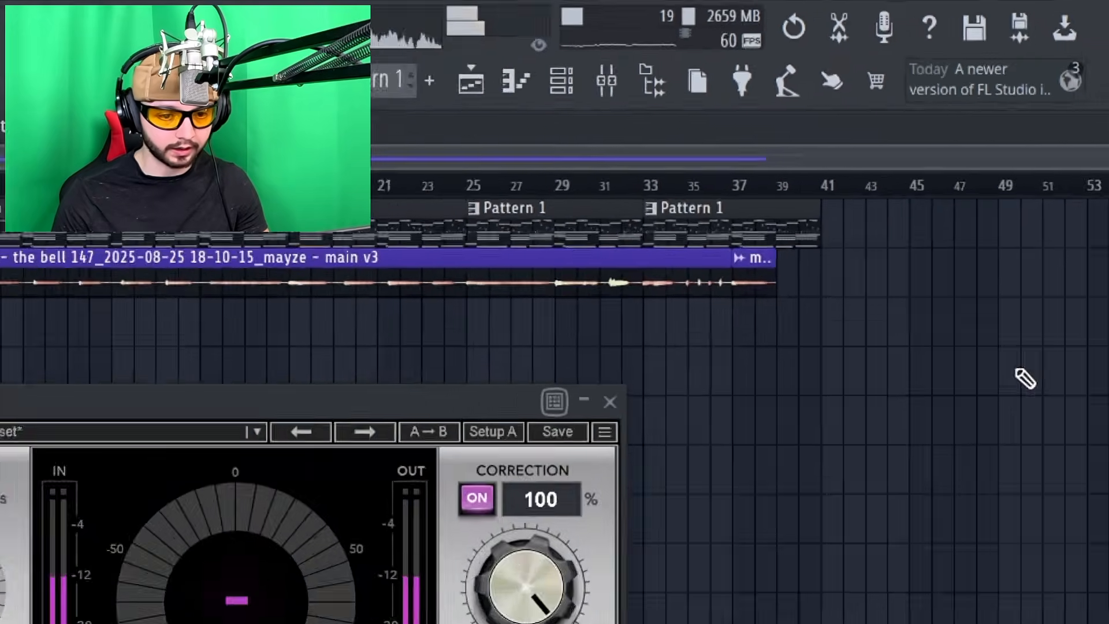
pyautogui.scroll(4, 894, 155)
pyautogui.moveTo(595, 377); pyautogui.dragTo(773, 368)
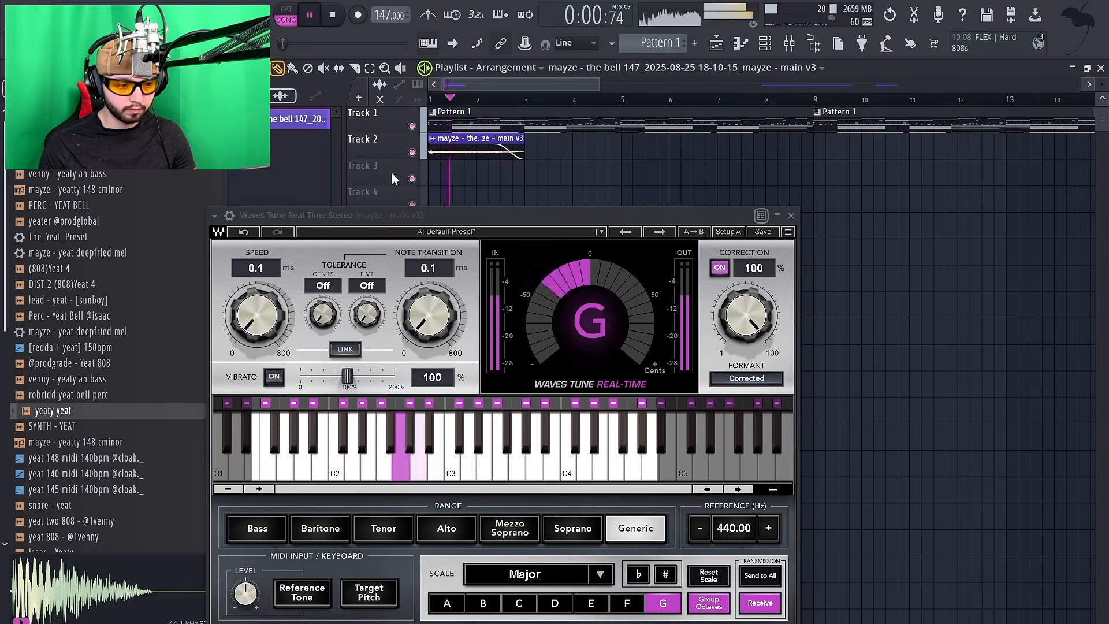
pyautogui.scroll(3, 438, 174)
pyautogui.scroll(-3, 644, 182)
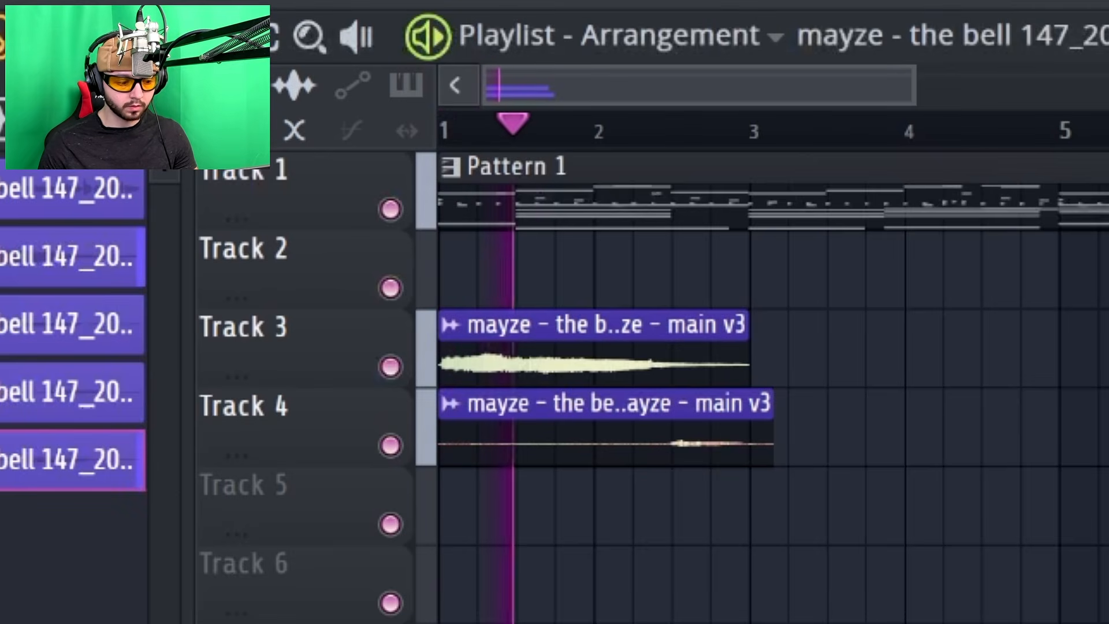
pyautogui.scroll(-1, 773, 370)
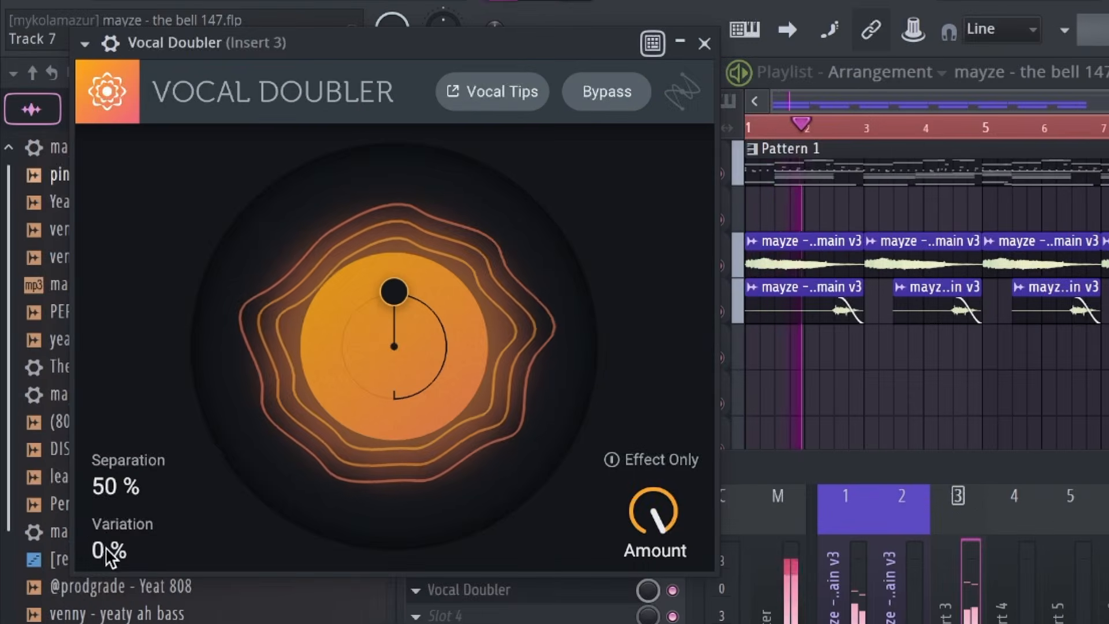
# Step: Adjust the Variation of the Vocal Doubler on mixer Insert 3
pyautogui.moveTo(110, 557); pyautogui.dragTo(131, 145)
pyautogui.moveTo(112, 515); pyautogui.dragTo(111, 598)
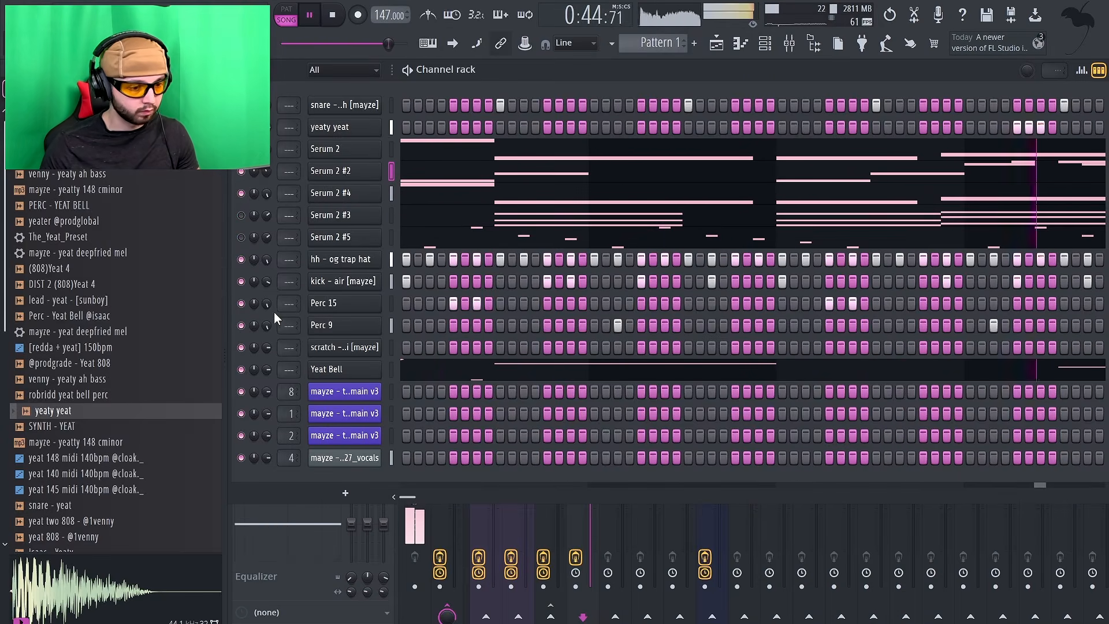
# Step: Raise the precomputed Boost of the Perc 15 sample in its sampler settings
pyautogui.click(364, 307)
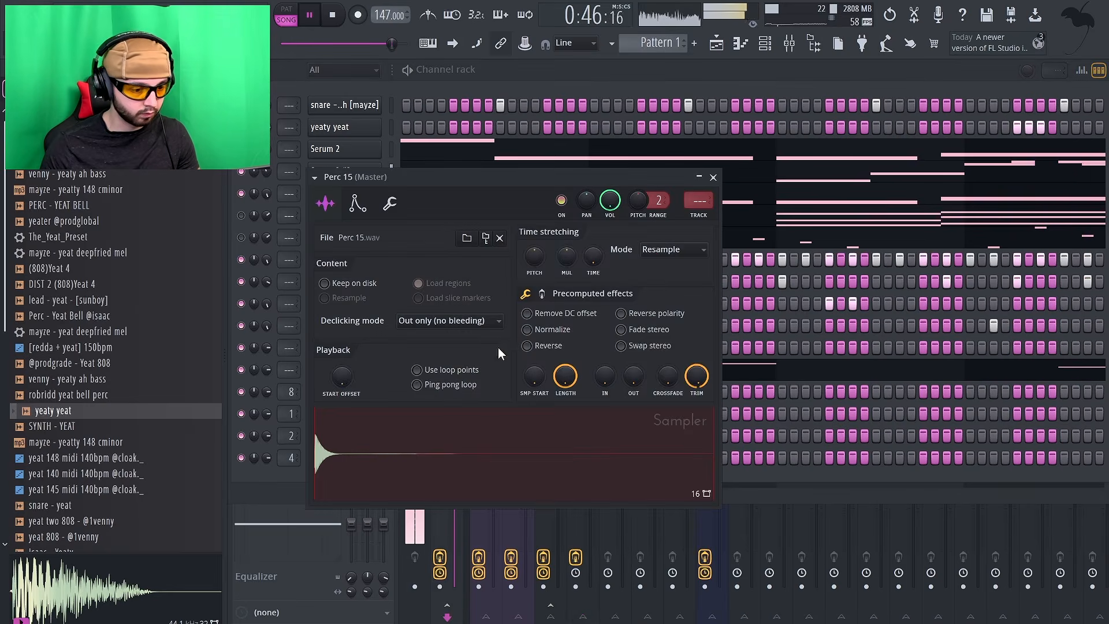
pyautogui.click(543, 295)
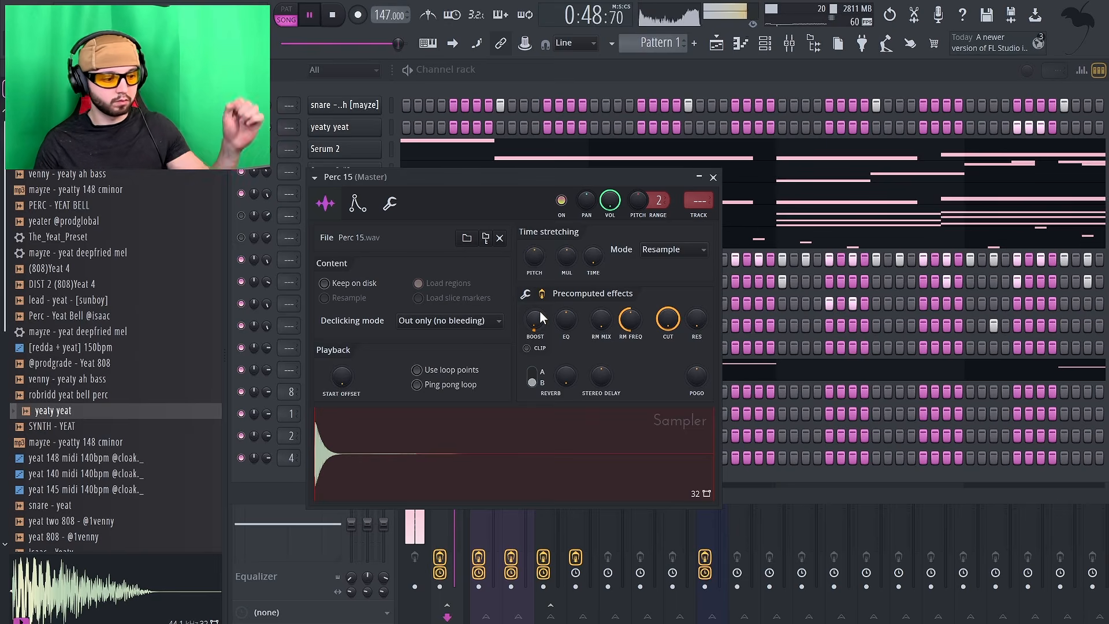
pyautogui.moveTo(538, 314); pyautogui.dragTo(538, 307)
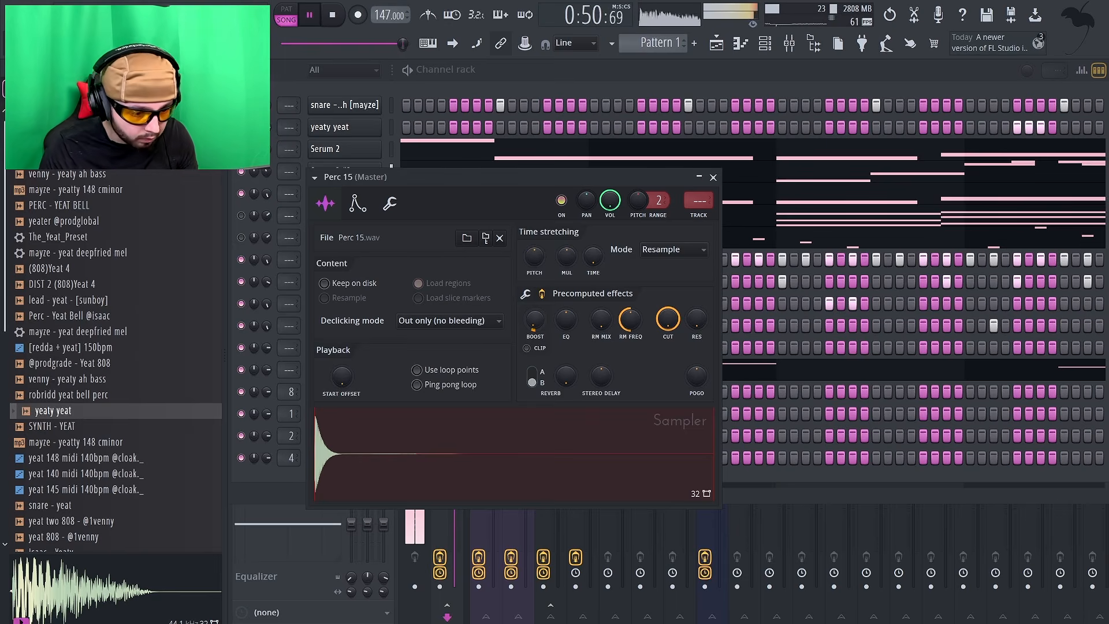
pyautogui.click(713, 177)
# Step: Add the venny - yeaty ah bass sample as a new channel below Yeat Bell
pyautogui.moveTo(110, 378); pyautogui.dragTo(338, 383)
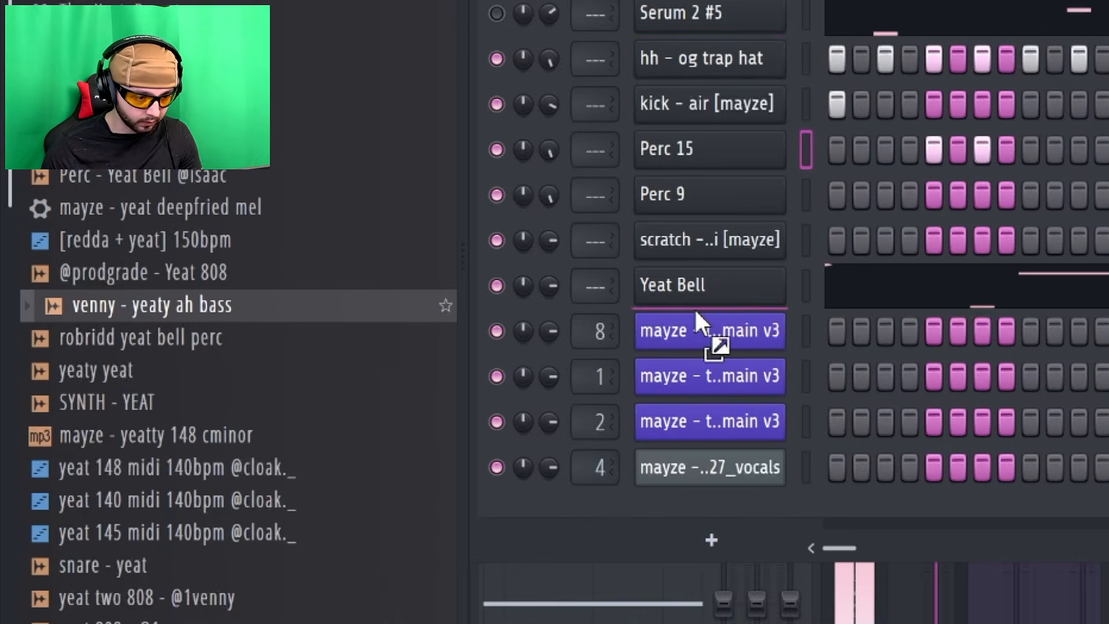
pyautogui.moveTo(809, 56); pyautogui.dragTo(715, 307)
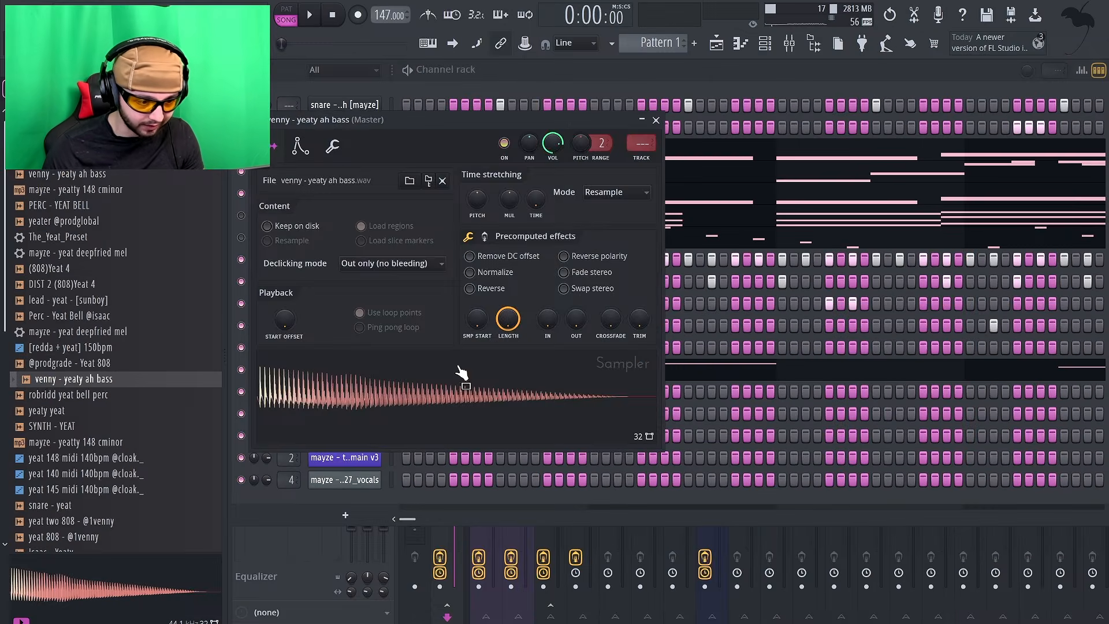
pyautogui.click(535, 307)
# Step: Copy the bass notes from bars 2 and 4 to bars 6 and 8, with the bar 8 copy raised an octave to C5
pyautogui.hotkey('ctrl', 'a')
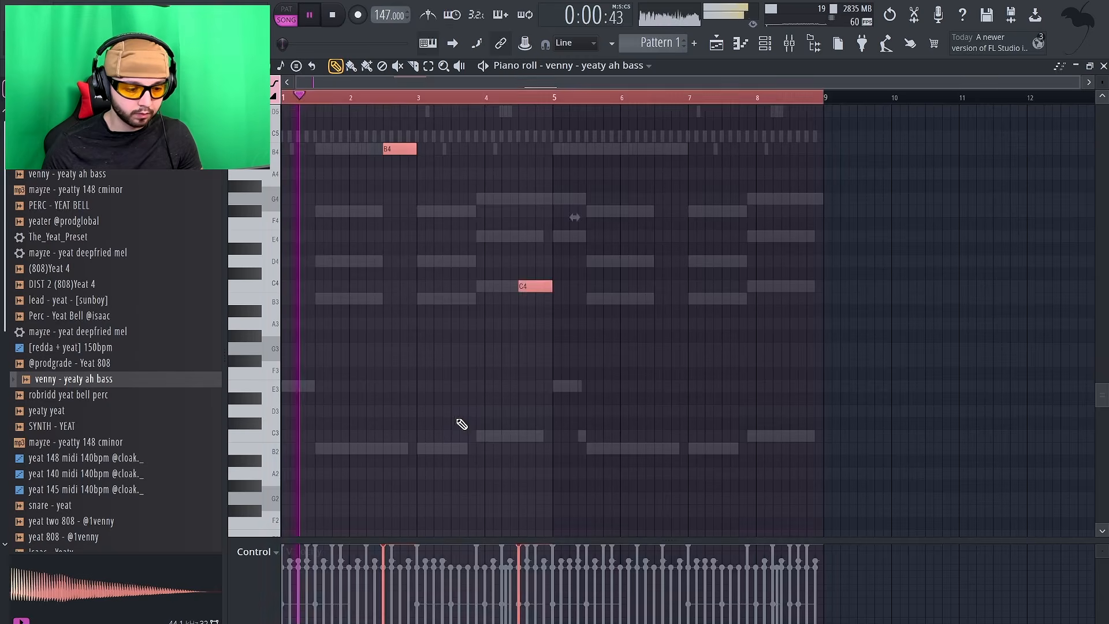
pyautogui.hotkey('ctrl', 'd')
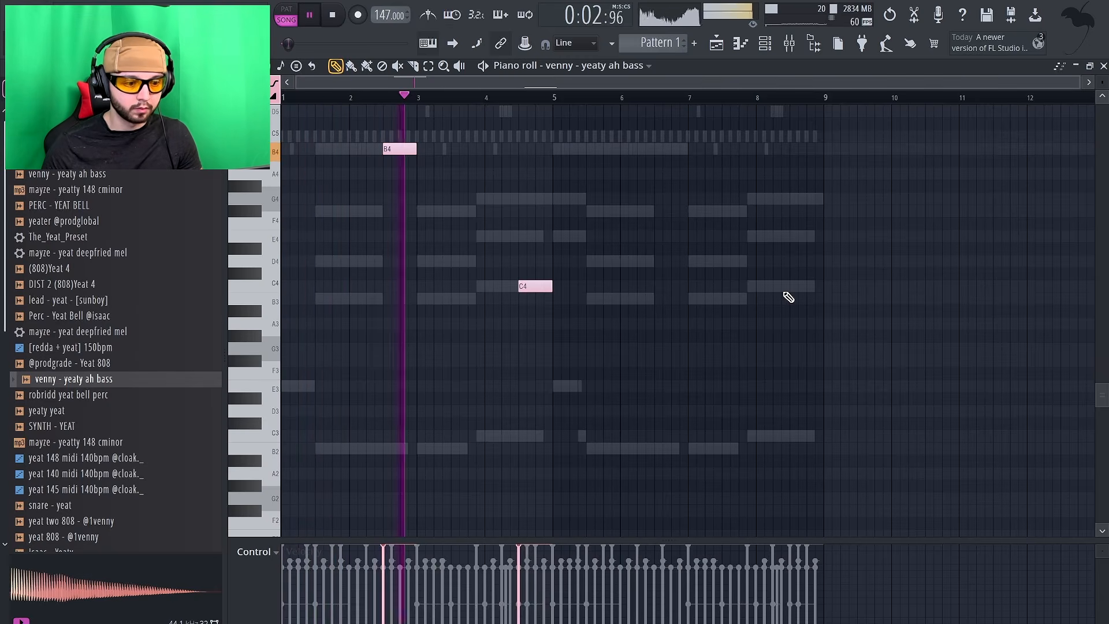
pyautogui.hotkey('ctrl', 'a')
pyautogui.hotkey('ctrl', 'd')
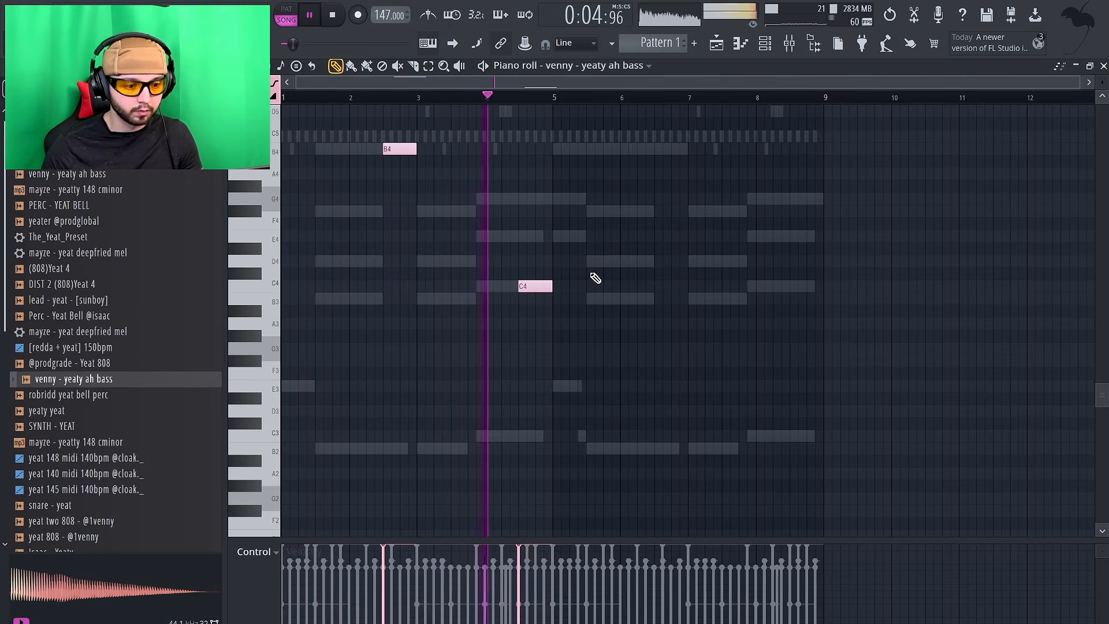
pyautogui.hotkey('ctrl', 'a')
pyautogui.moveTo(535, 287); pyautogui.dragTo(809, 320)
pyautogui.hotkey('ctrl', 'Up')
pyautogui.hotkey('ctrl', 'a')
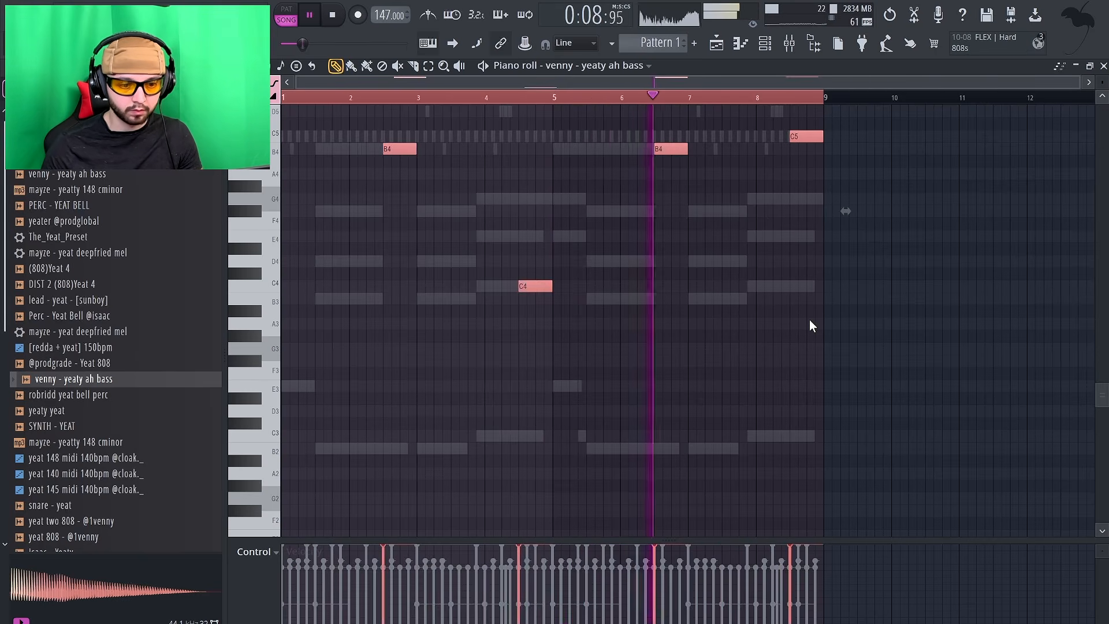
pyautogui.hotkey('ctrl', 'd')
# Step: Delete the B4 bass notes in bars 6 and 2
pyautogui.rightClick(680, 149)
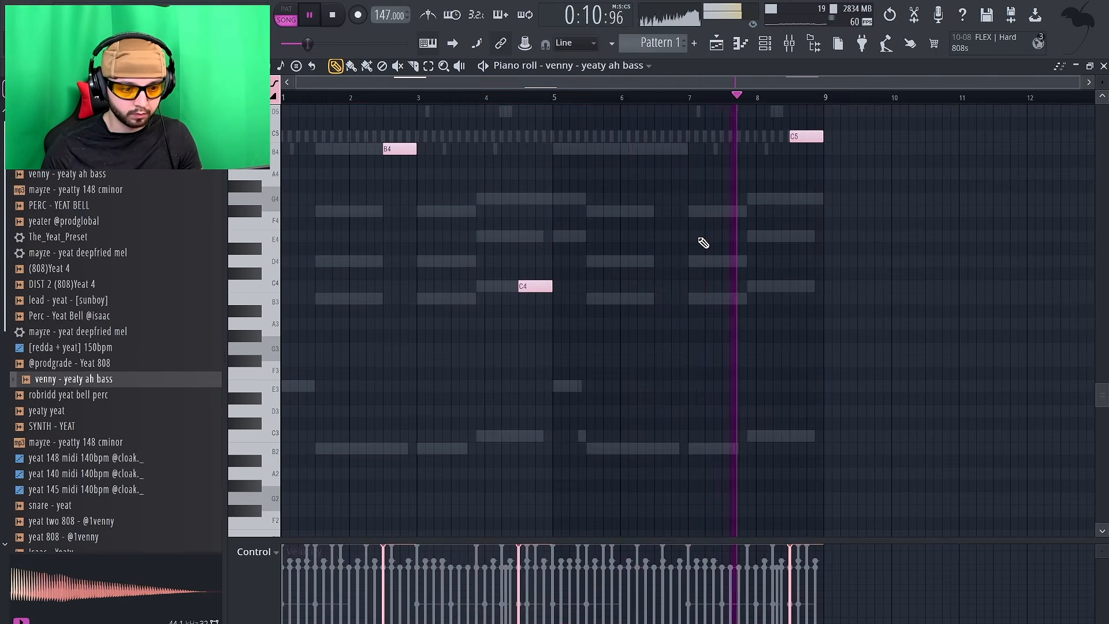
pyautogui.scroll(2, 704, 242)
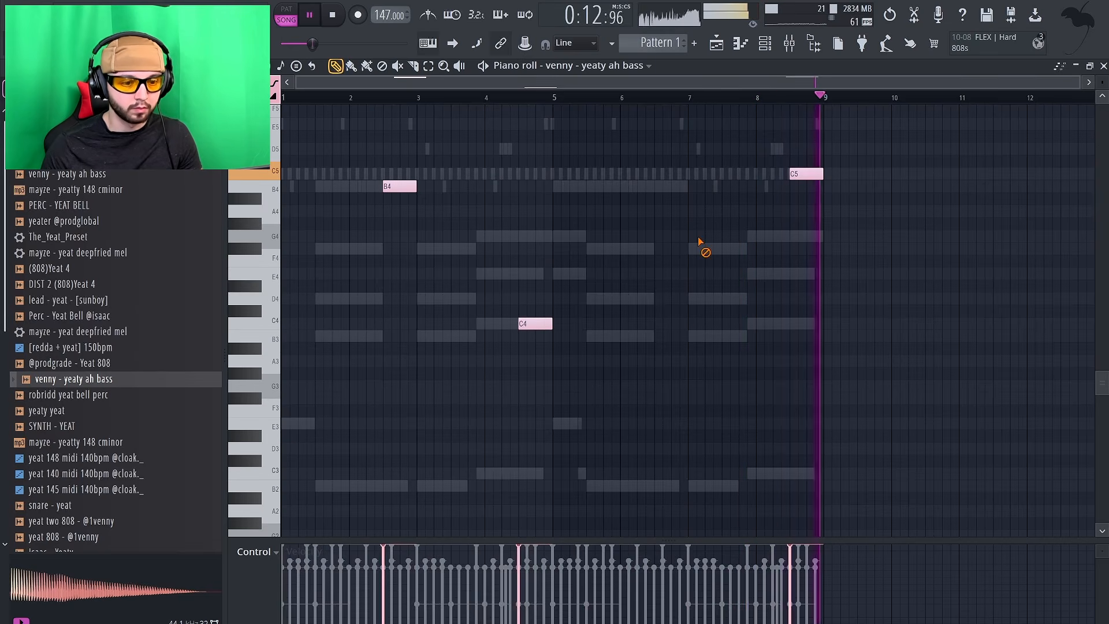
pyautogui.hotkey('ctrl', 'a')
pyautogui.hotkey('ctrl', 'd')
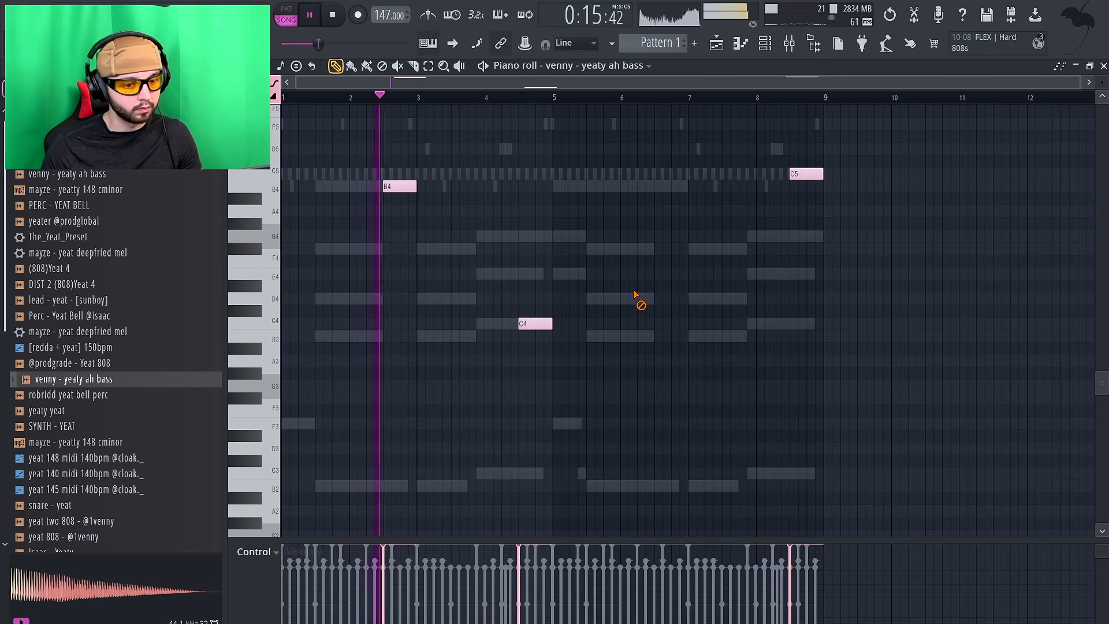
pyautogui.rightClick(411, 185)
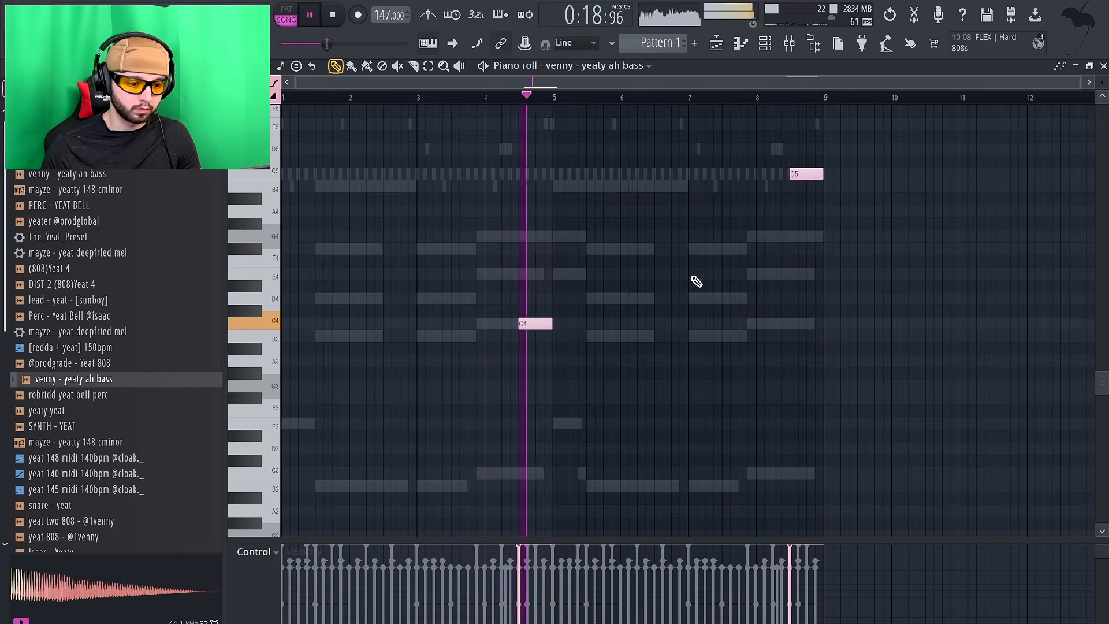
# Step: Add a C4 bass note at the end of bar 8 and try a shorter E5 in place of the C5
pyautogui.hotkey('ctrl', 'a')
pyautogui.hotkey('ctrl', 'd')
pyautogui.moveTo(802, 178); pyautogui.dragTo(804, 329)
pyautogui.click(800, 175)
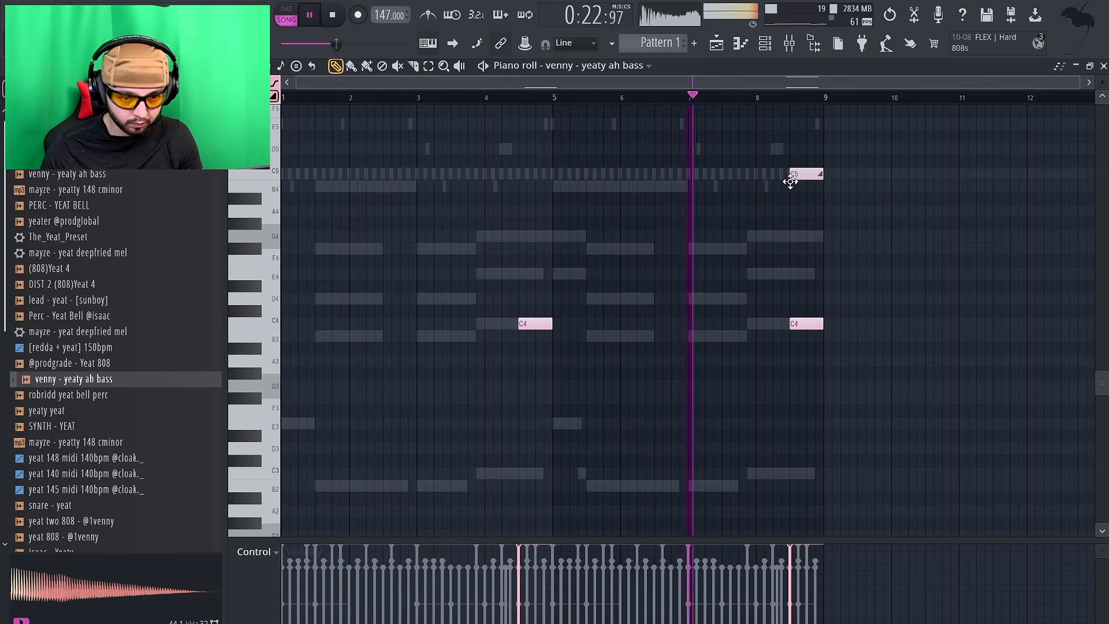
pyautogui.moveTo(797, 180); pyautogui.dragTo(799, 127)
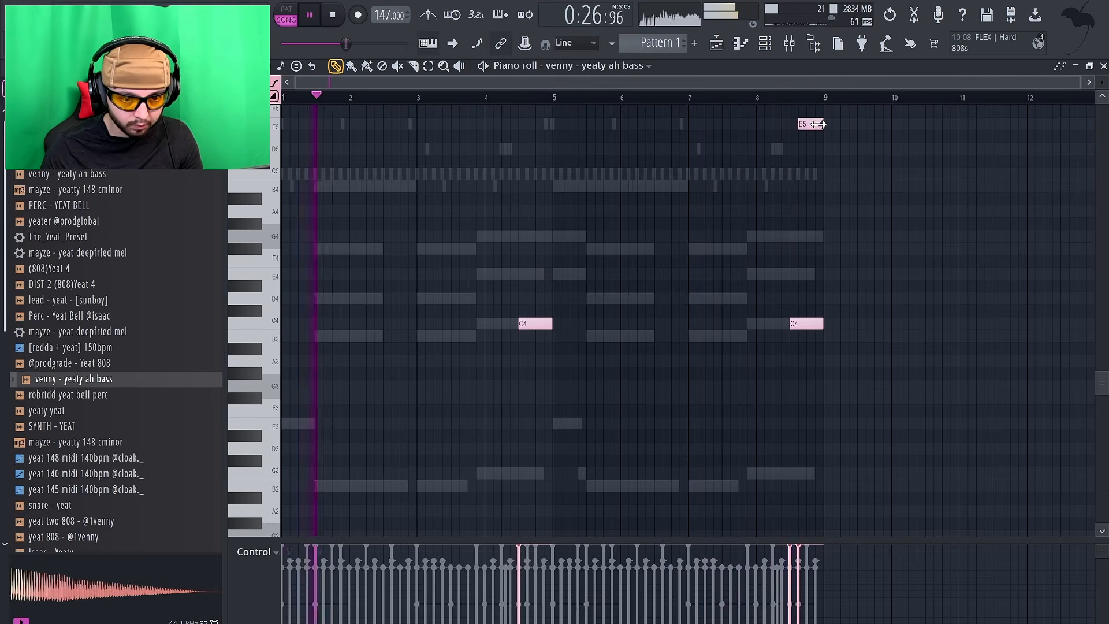
pyautogui.rightClick(823, 124)
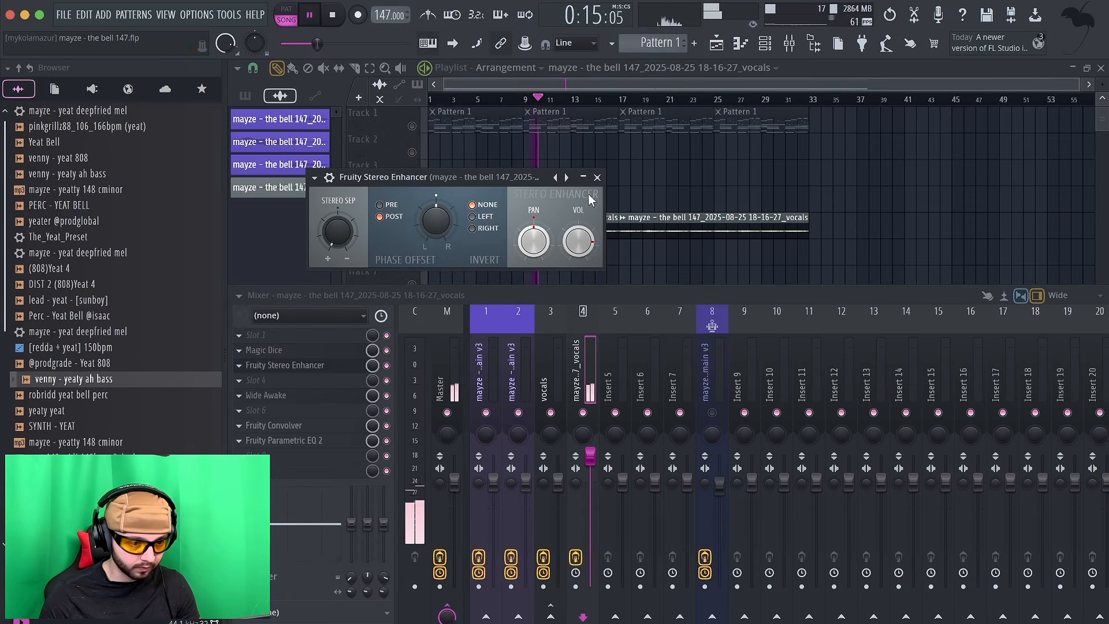
# Step: Load ShaperBox 3 on the recorded vocals' mixer track and add its Filter shaper
pyautogui.click(598, 177)
pyautogui.click(297, 480)
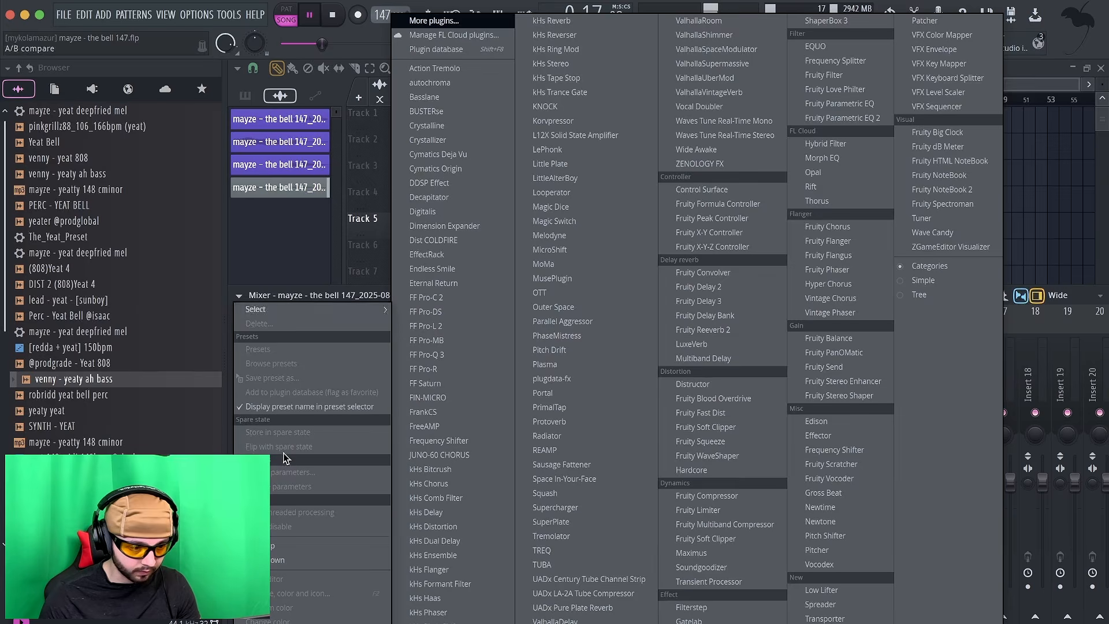
pyautogui.click(1028, 463)
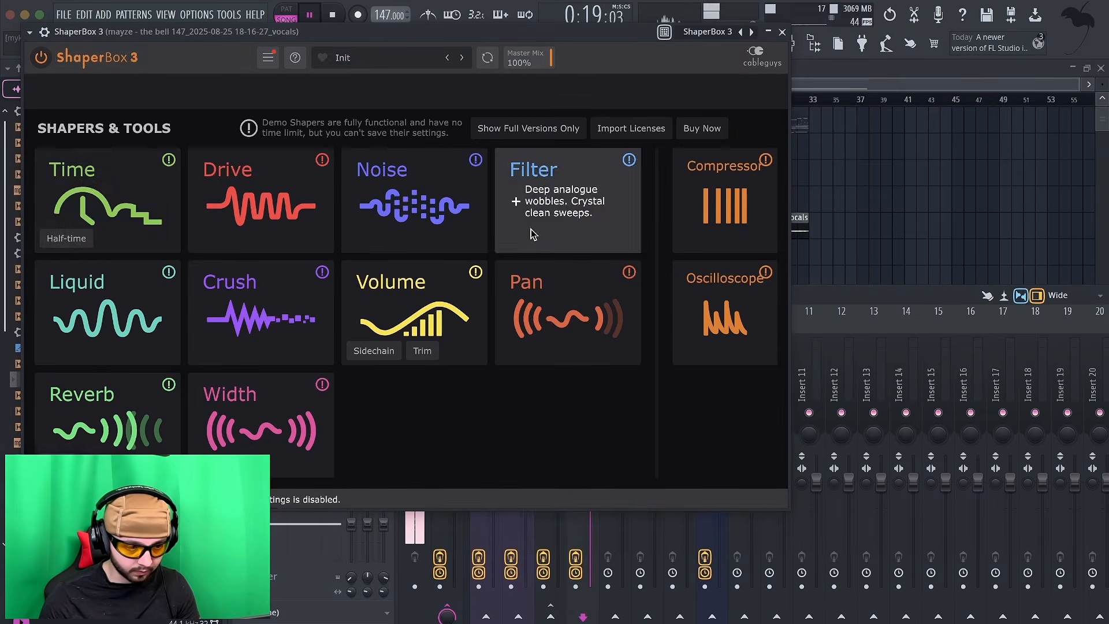
pyautogui.click(547, 195)
# Step: Shape the filter cutoff curve with a peak at 2/4, a minimum near the bar's end and a lowered start
pyautogui.moveTo(603, 210); pyautogui.dragTo(687, 414)
pyautogui.click(400, 280)
pyautogui.moveTo(106, 333); pyautogui.dragTo(64, 346)
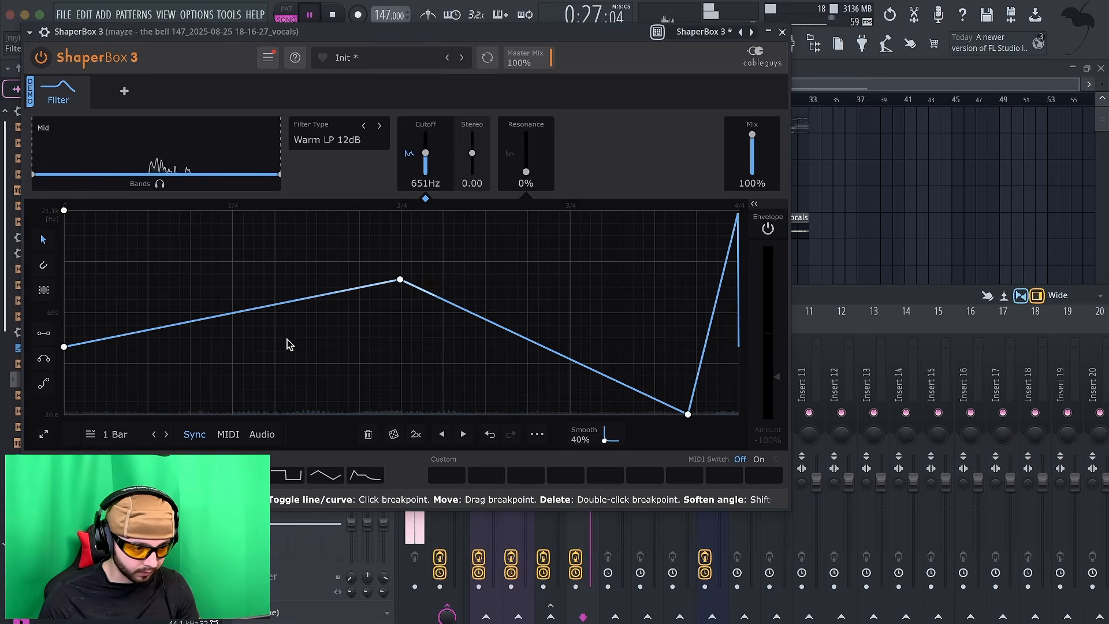
# Step: Flatten the final segment of the cutoff curve at its minimum, and raise the overall Cutoff to 398 Hz
pyautogui.moveTo(740, 217); pyautogui.dragTo(738, 409)
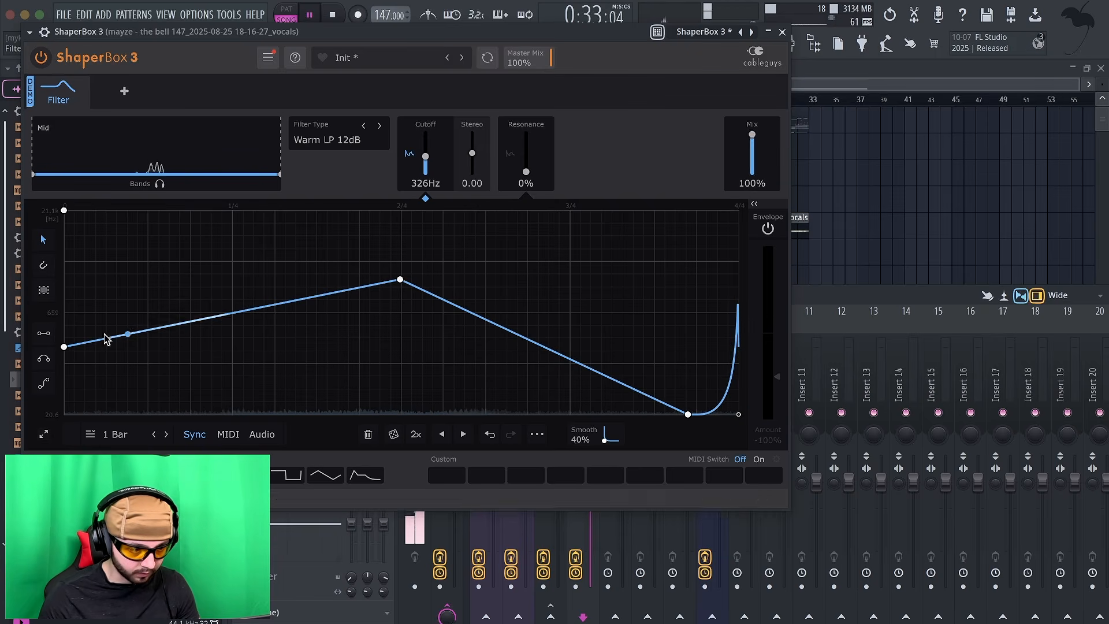
pyautogui.moveTo(742, 414)
pyautogui.mouseDown()
pyautogui.moveTo(688, 368)
pyautogui.moveTo(688, 344)
pyautogui.moveTo(738, 376)
pyautogui.moveTo(739, 414)
pyautogui.mouseUp()
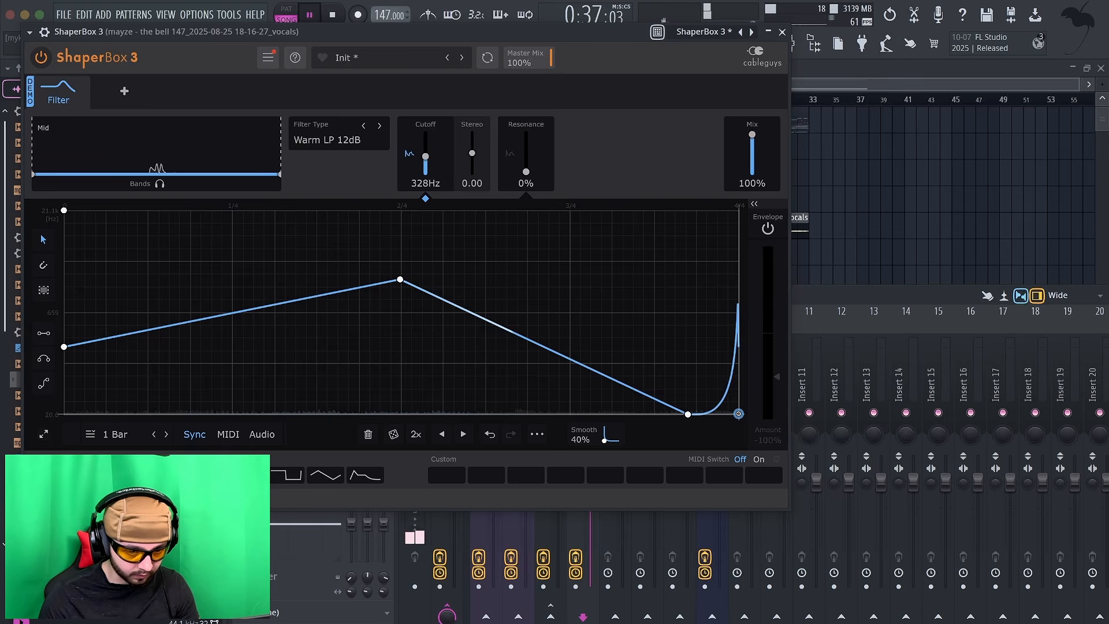
pyautogui.rightClick(739, 414)
pyautogui.click(771, 466)
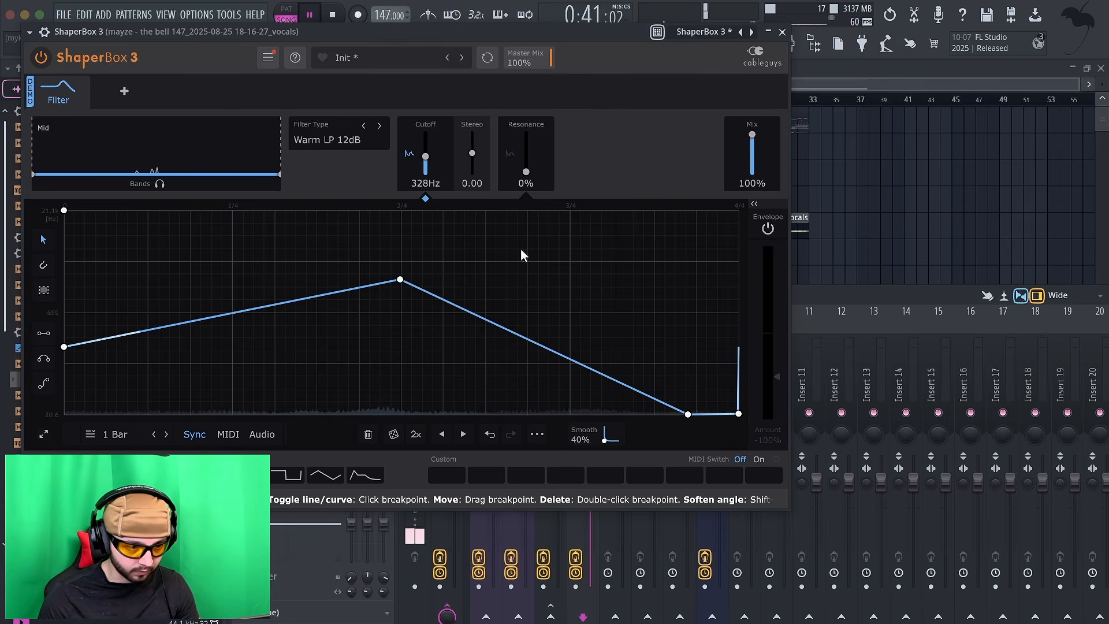
pyautogui.moveTo(431, 161); pyautogui.dragTo(425, 156)
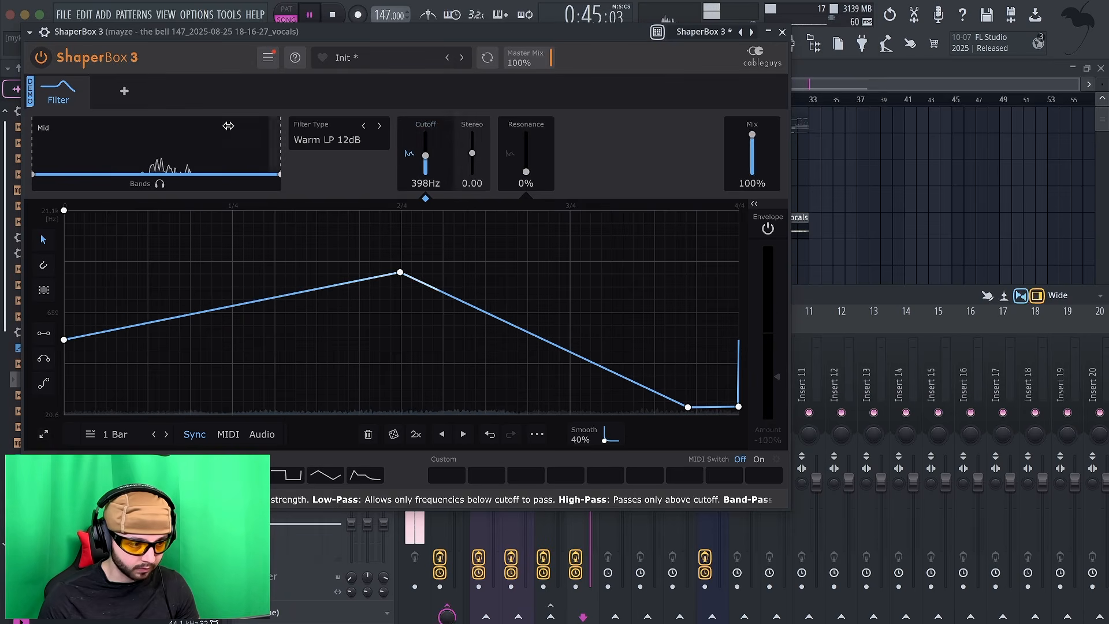
# Step: Add the Pan shaper and draw a pan curve with a dip shortly before 1/4 and a peak at 3/4
pyautogui.click(128, 97)
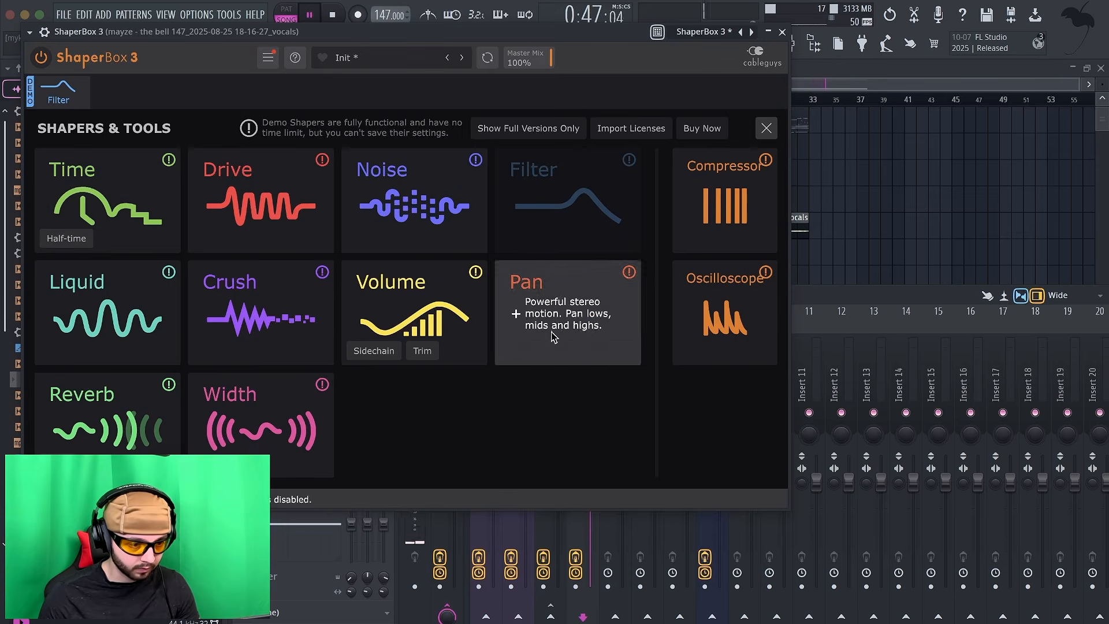
pyautogui.click(568, 315)
pyautogui.click(346, 270)
pyautogui.click(191, 369)
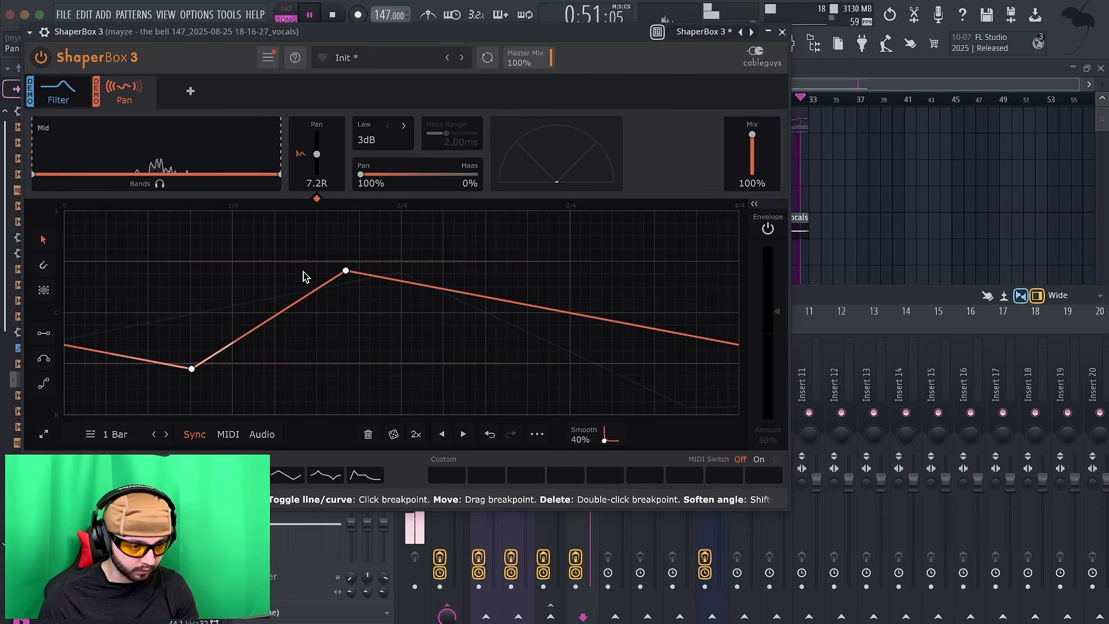
pyautogui.moveTo(345, 272); pyautogui.dragTo(570, 267)
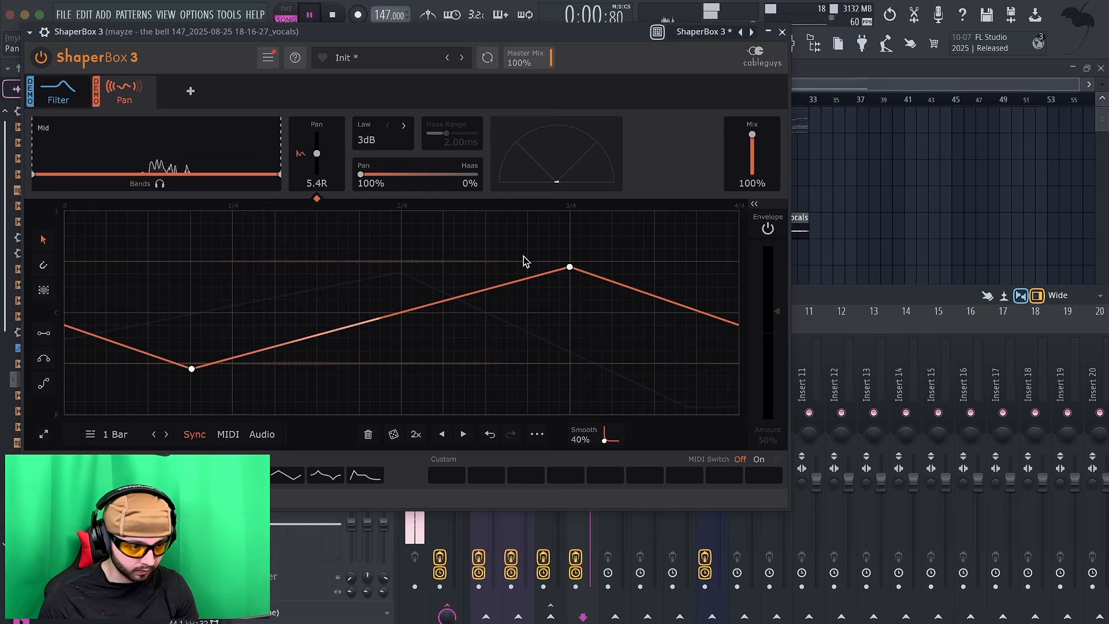
# Step: Add the Liquid shaper as a Flanger, draw a low four-point curve for its Center frequency, and set its Mix to 24%
pyautogui.click(190, 91)
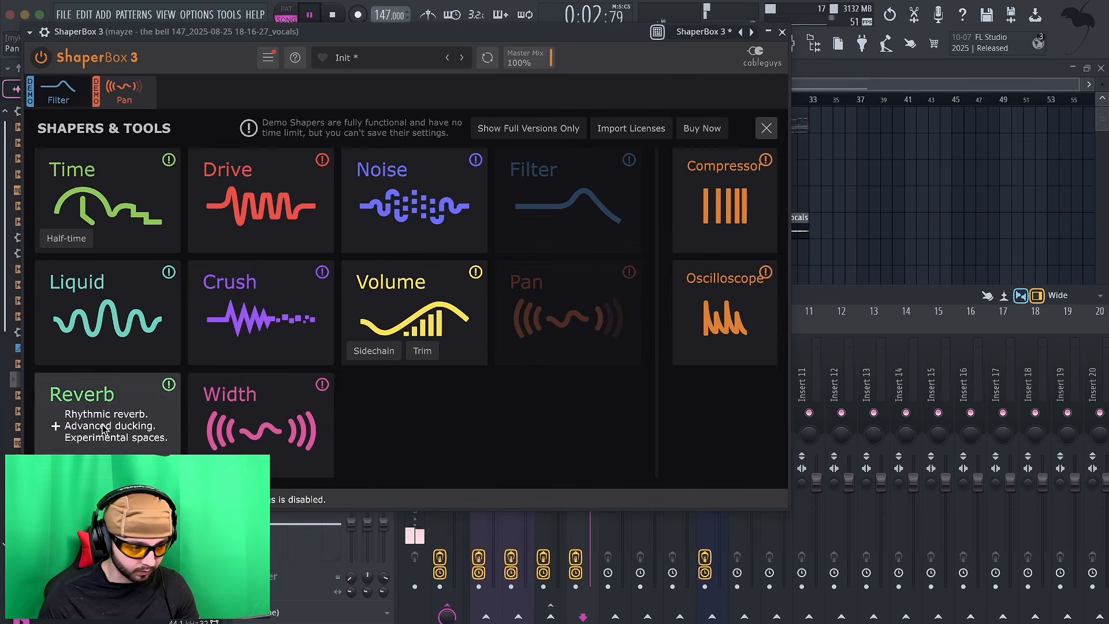
pyautogui.click(101, 314)
pyautogui.click(591, 374)
pyautogui.click(222, 314)
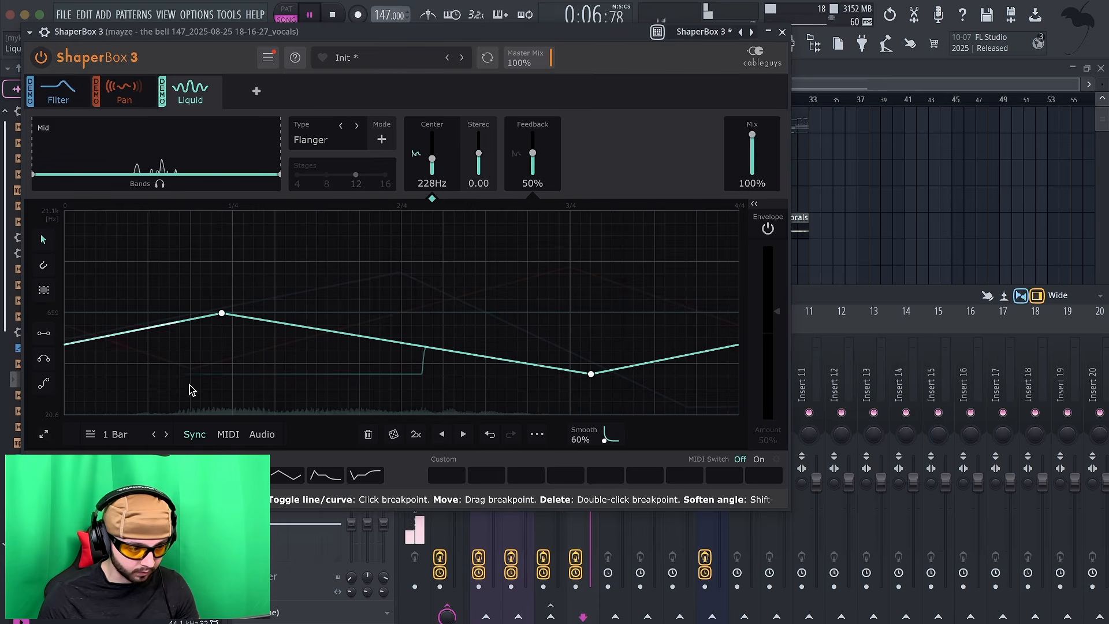
pyautogui.click(154, 396)
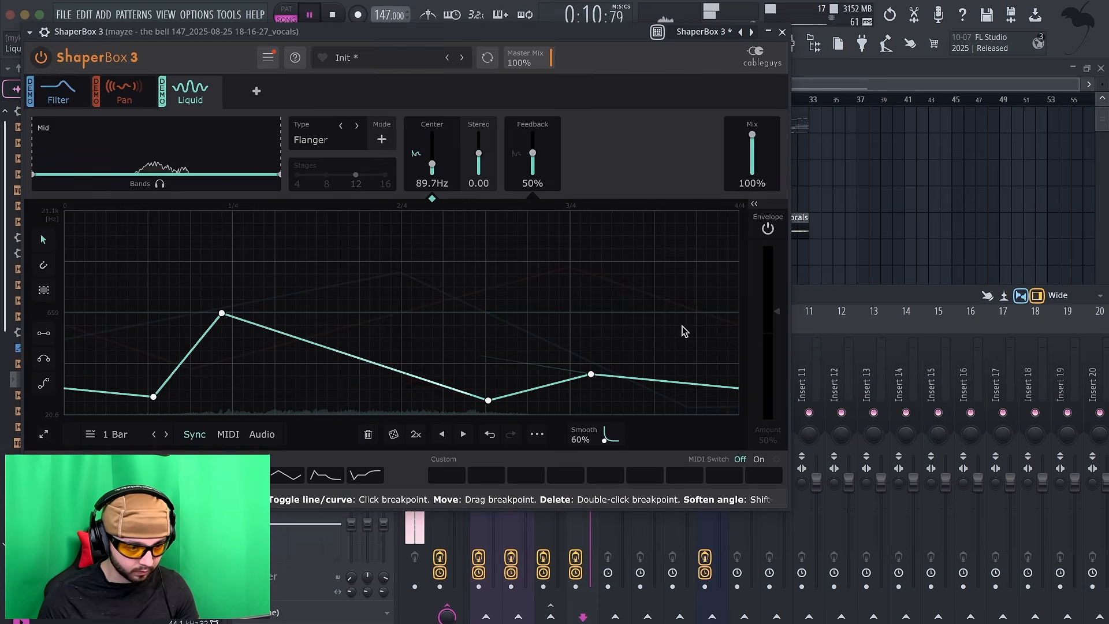
pyautogui.moveTo(222, 314); pyautogui.dragTo(289, 353)
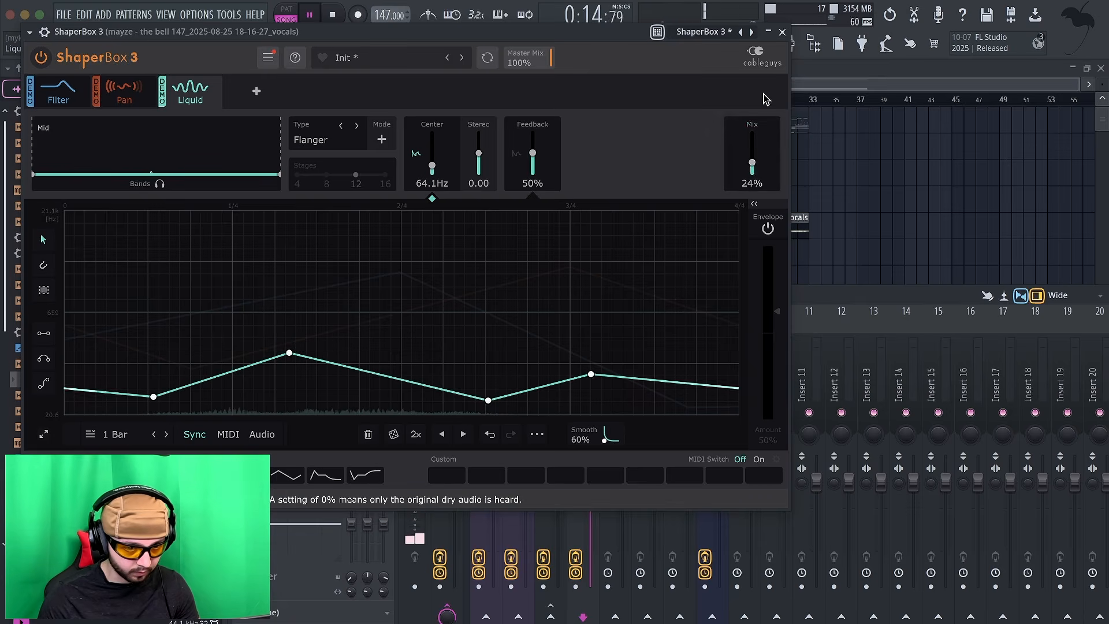
pyautogui.click(782, 31)
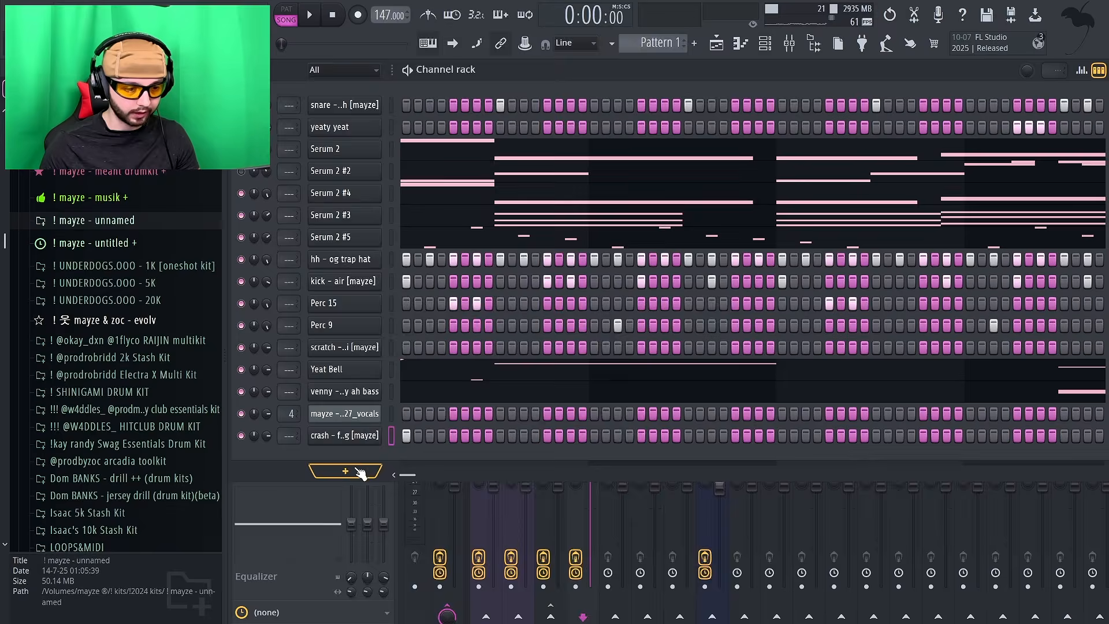
# Step: Add a ZENOLOGY channel and load the AX Choir 2 preset from the Vox/Choir category
pyautogui.click(364, 469)
pyautogui.click(518, 370)
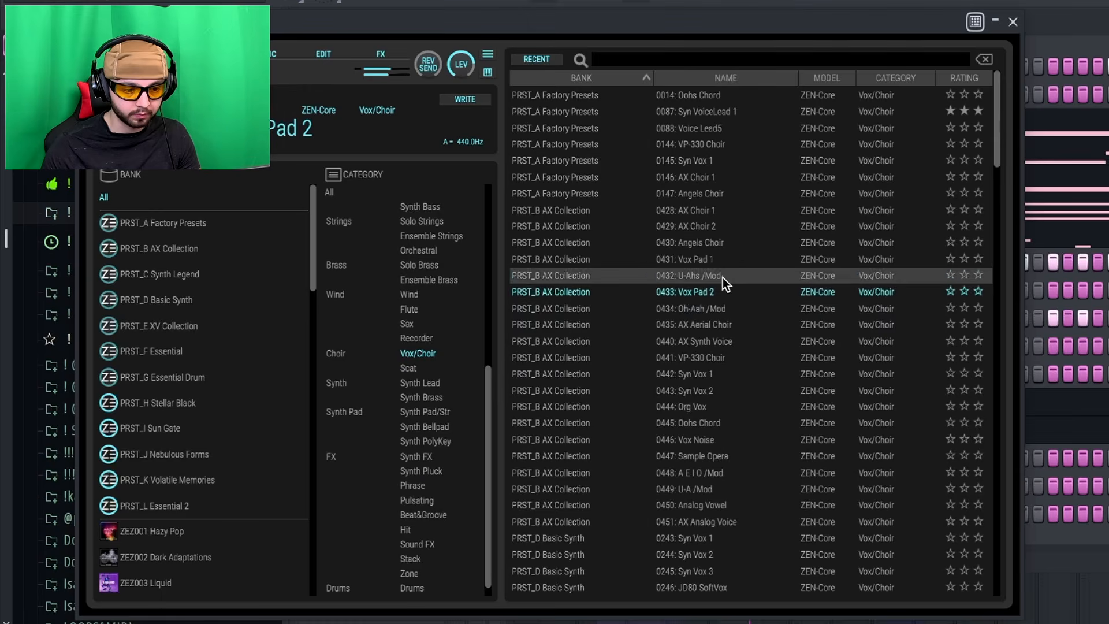
pyautogui.click(716, 211)
pyautogui.click(715, 226)
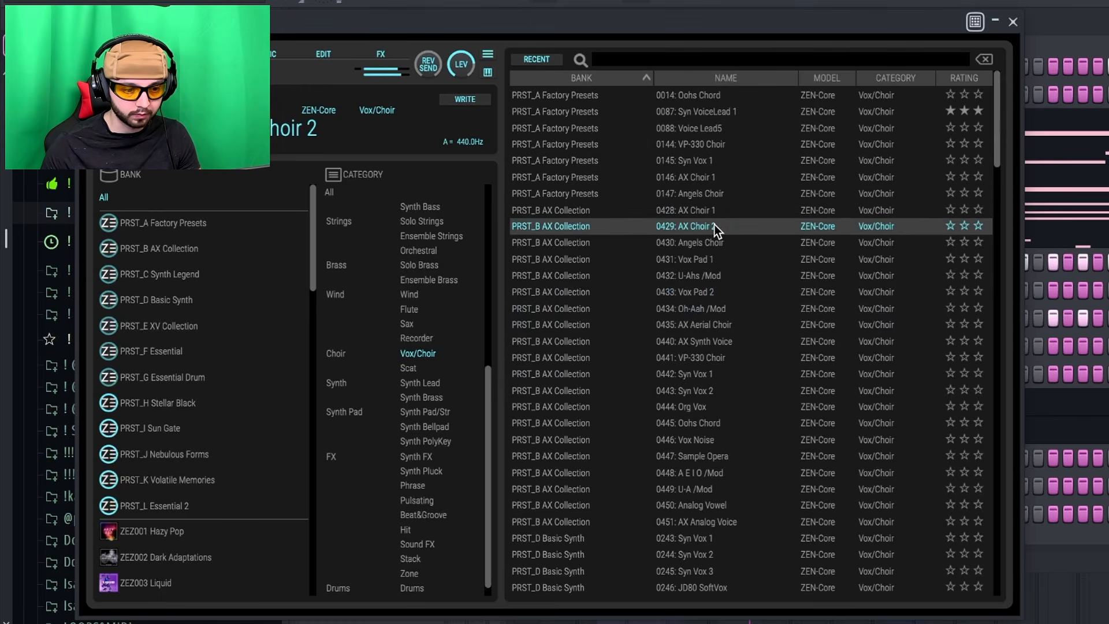
pyautogui.click(723, 212)
pyautogui.click(717, 226)
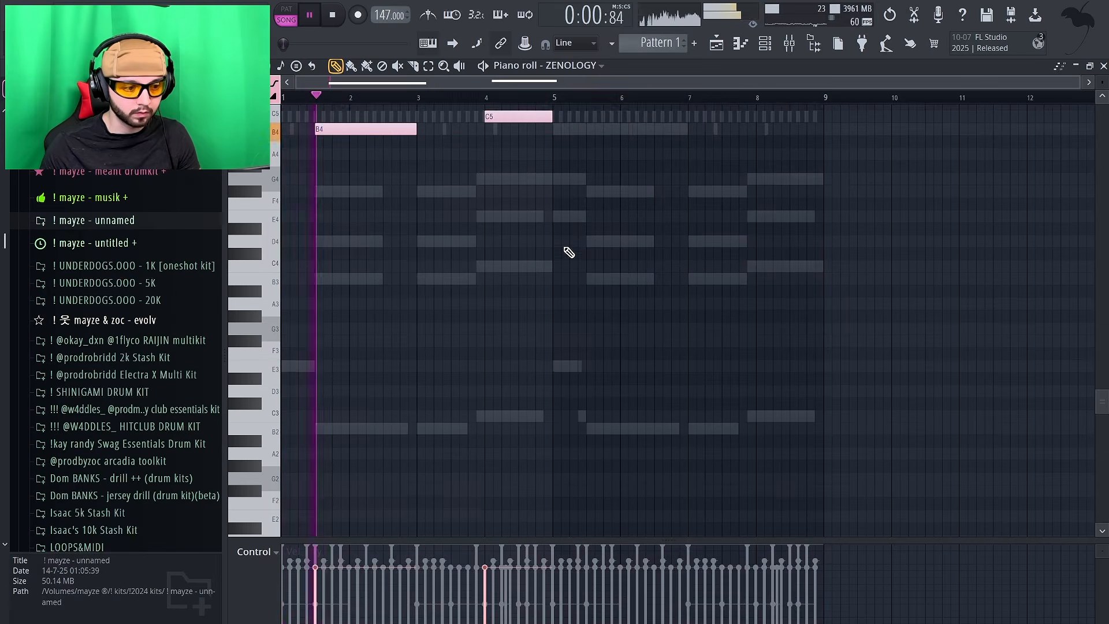
# Step: Copy the choir's B4 and C5 notes an octave up to B5 and C6, and repeat all four notes in bars 5 to 8
pyautogui.scroll(3, 558, 250)
pyautogui.press('super+c')
pyautogui.press('super+v')
pyautogui.press('super+Up')
pyautogui.press('super+d')
pyautogui.press('super+a')
pyautogui.moveTo(388, 279); pyautogui.dragTo(653, 290)
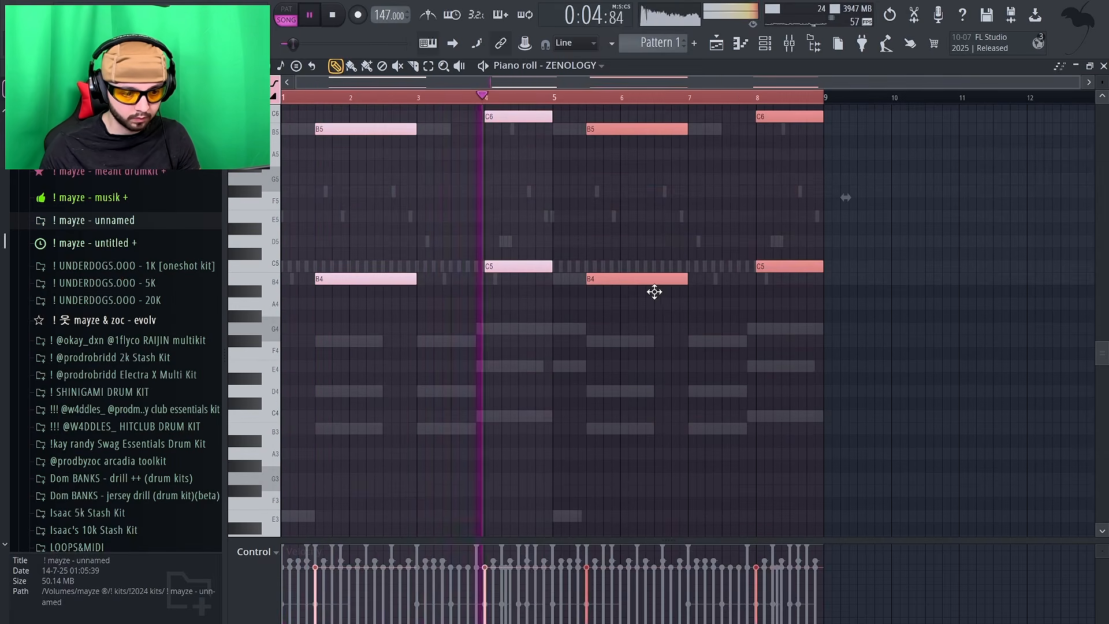
pyautogui.press('super+d')
pyautogui.scroll(2, 716, 363)
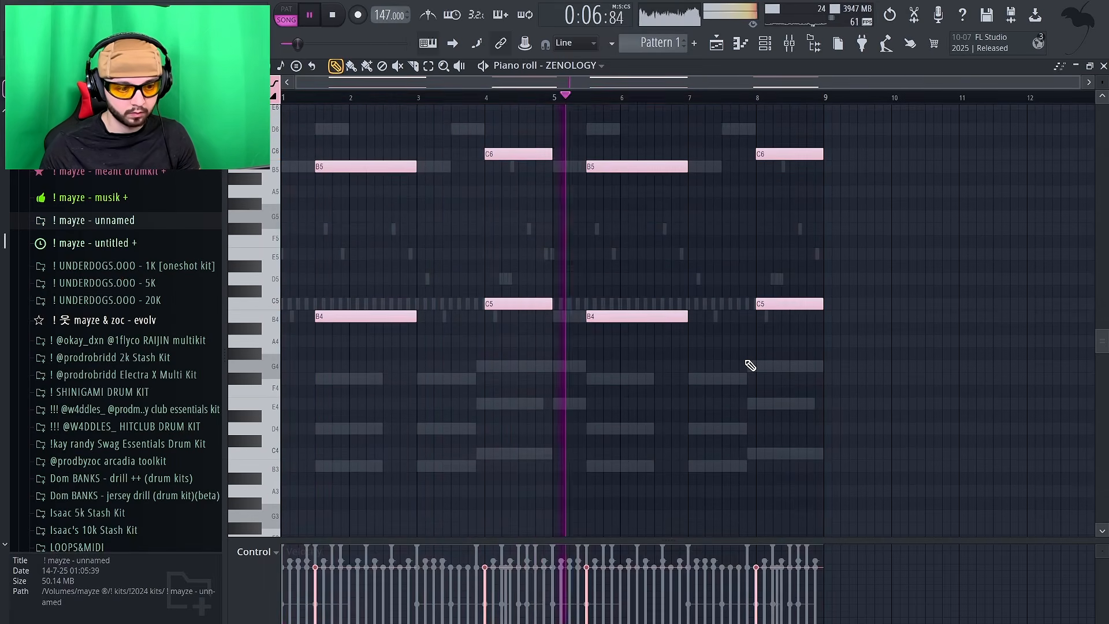
pyautogui.press('F6')
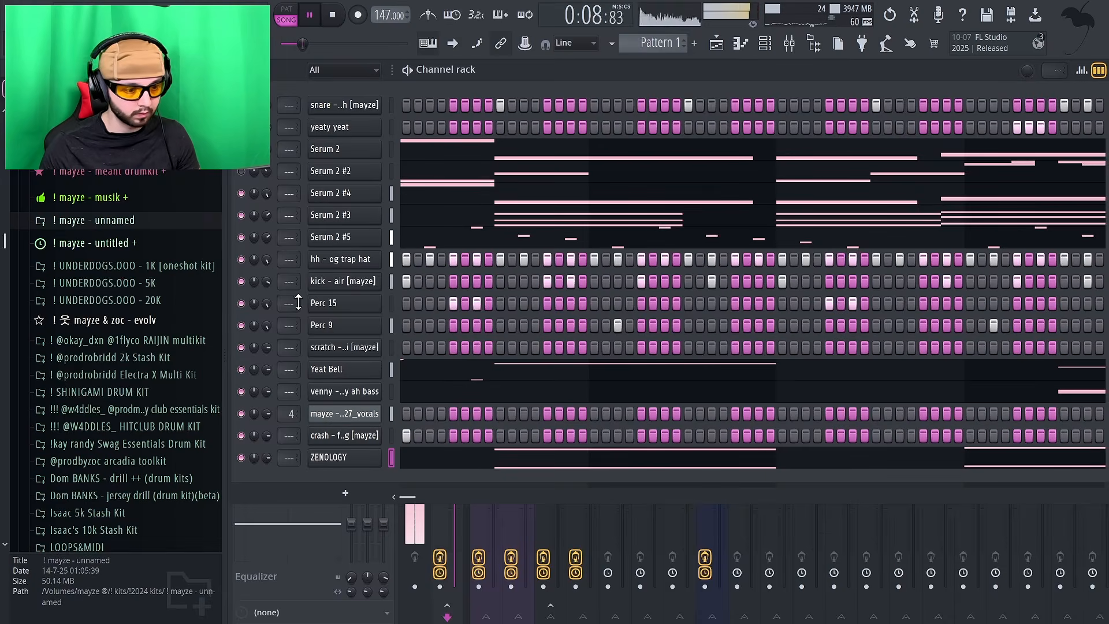
# Step: Duplicate the ZENOLOGY channel's B4 and C5 notes one octave lower as B3 and C4
pyautogui.click(479, 462)
pyautogui.moveTo(346, 260); pyautogui.dragTo(886, 374)
pyautogui.hotkey('ctrl', 'c')
pyautogui.hotkey('ctrl', 'v')
pyautogui.hotkey('ctrl', 'Down')
pyautogui.hotkey('ctrl', 'd')
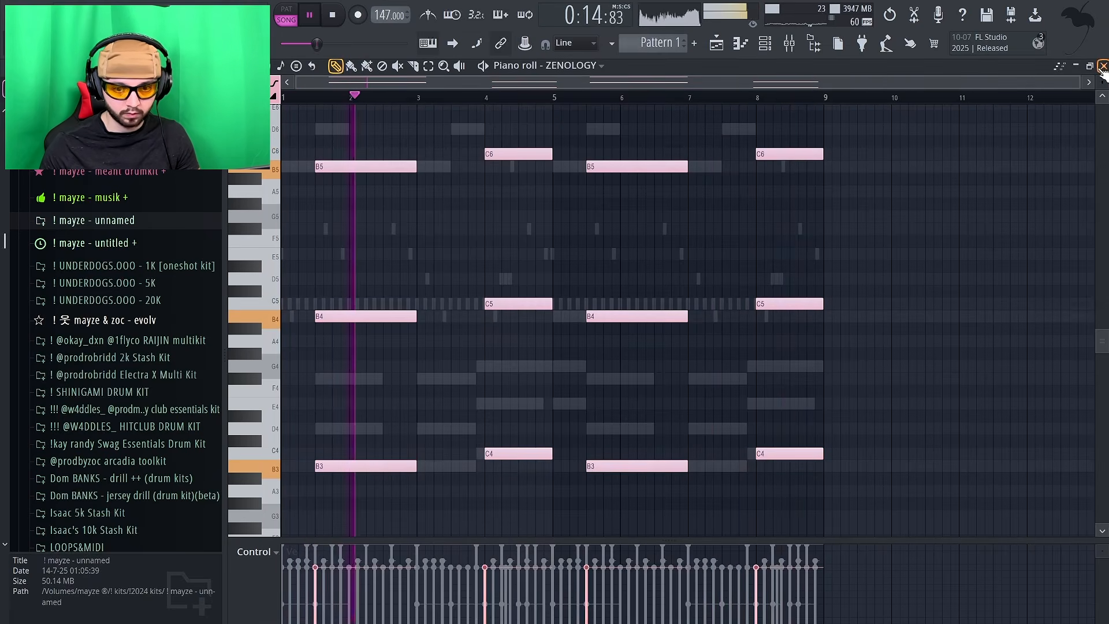
pyautogui.press('F6')
# Step: Move the ZENOLOGY channel directly below Serum 2 #5 and try its Angels Choir and Voice Lead5 presets
pyautogui.moveTo(357, 460); pyautogui.dragTo(357, 262)
pyautogui.click(356, 263)
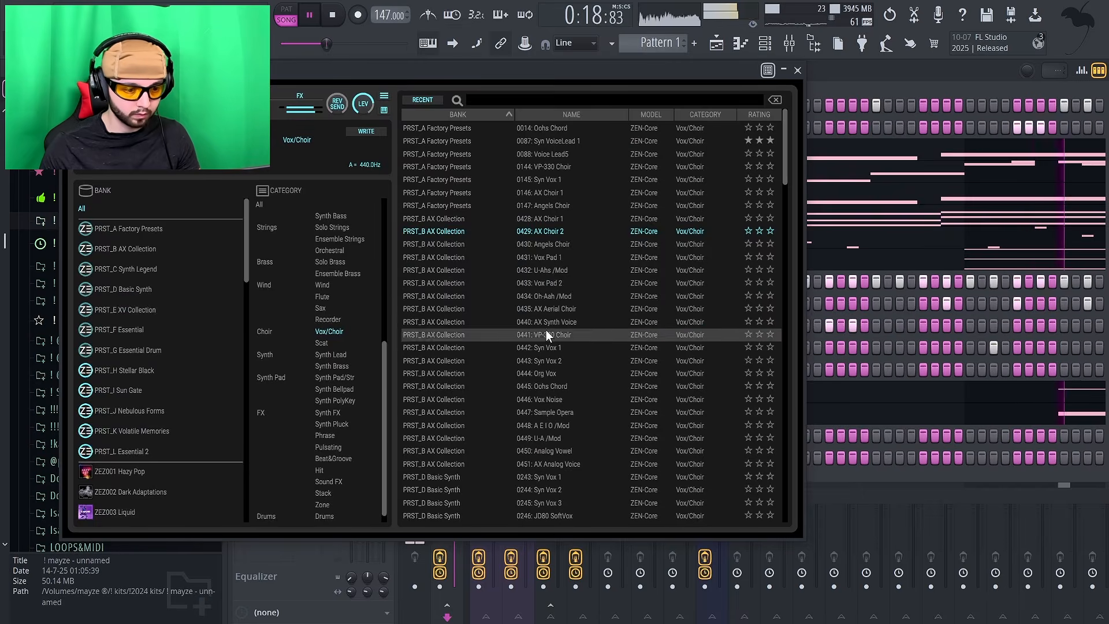
pyautogui.click(542, 244)
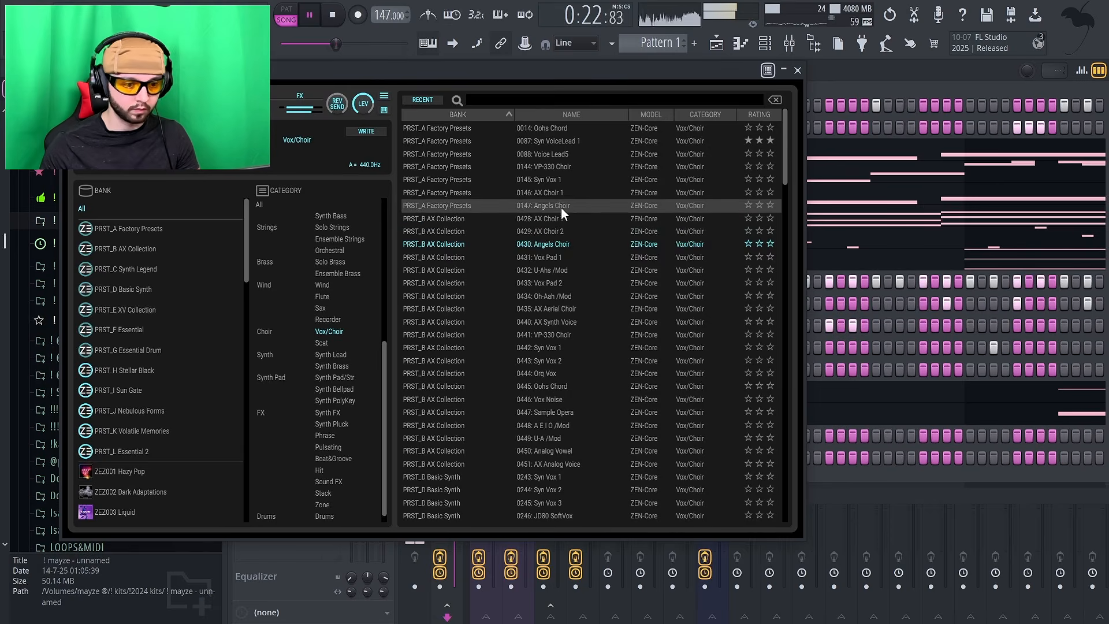
pyautogui.click(571, 156)
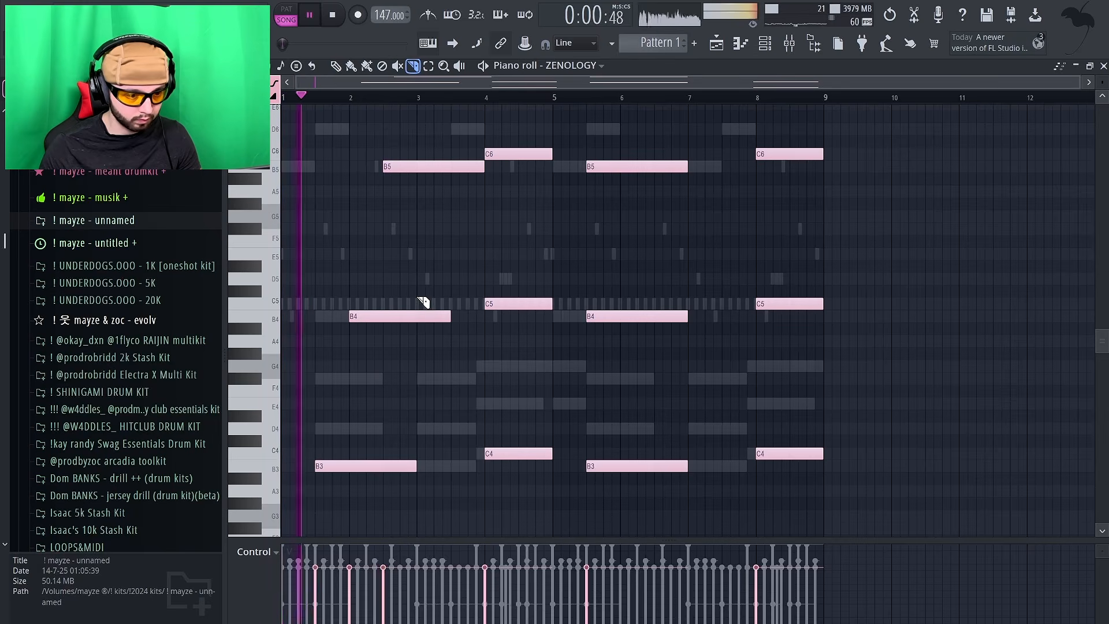
# Step: Slice off and delete the part of the bar 2 B4 note beyond bar 3, and start the C5 halfway through bar 4
pyautogui.moveTo(419, 300); pyautogui.dragTo(419, 327)
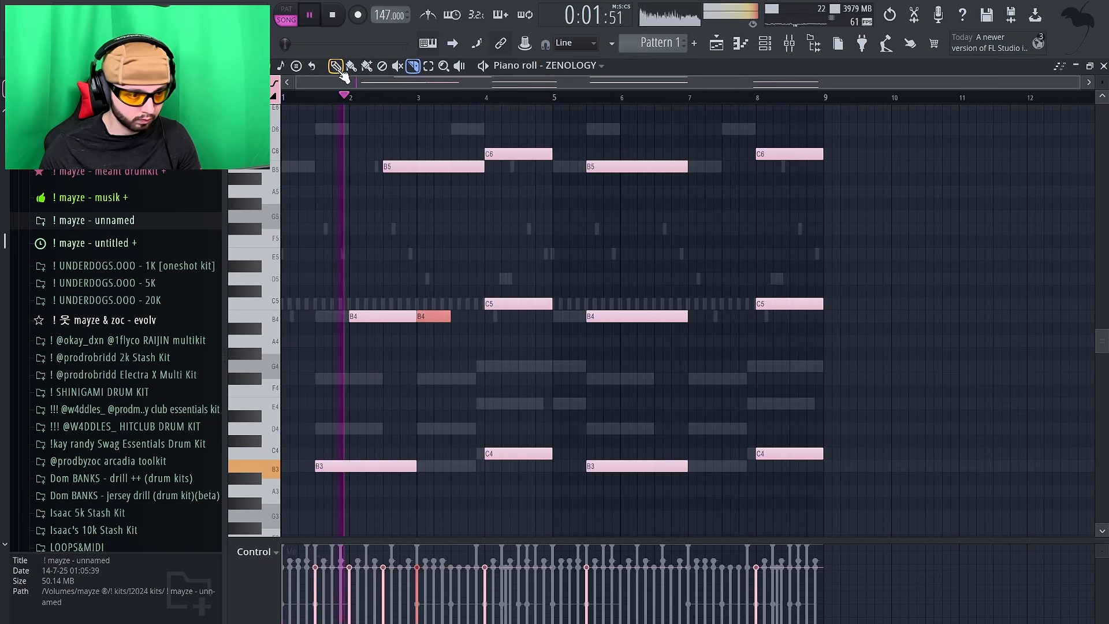
pyautogui.click(338, 67)
pyautogui.rightClick(430, 295)
pyautogui.rightClick(432, 316)
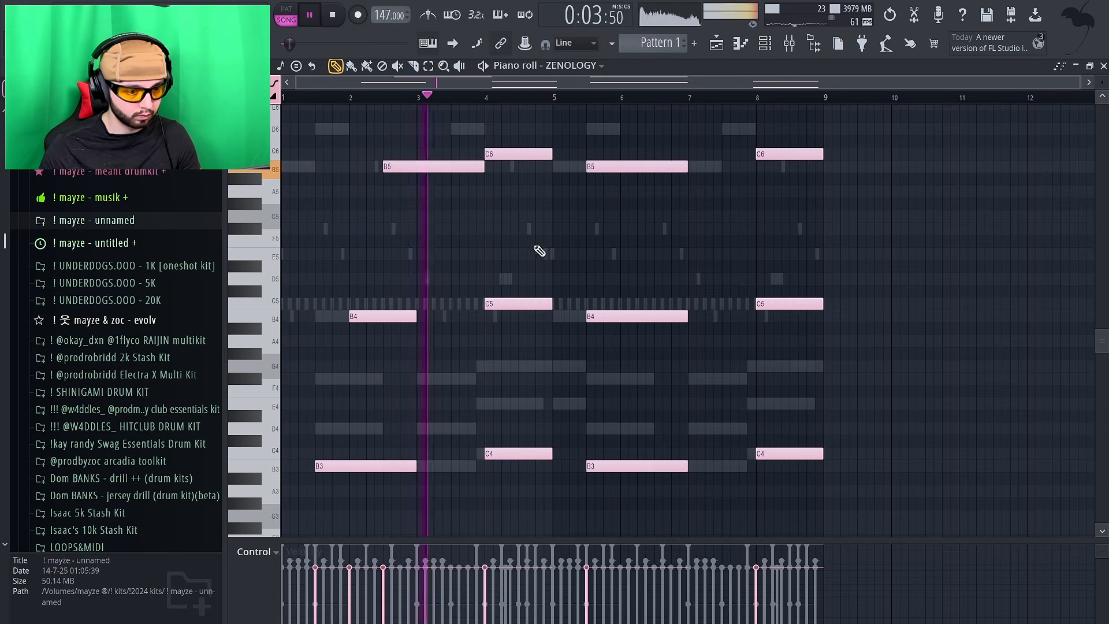
pyautogui.moveTo(513, 303); pyautogui.dragTo(552, 303)
# Step: Replace the ZENOLOGY notes in bars 5 to 8 with a duplicate of the staggered notes from the first four bars
pyautogui.moveTo(634, 124); pyautogui.dragTo(839, 471)
pyautogui.press('Delete')
pyautogui.hotkey('ctrl', 'a')
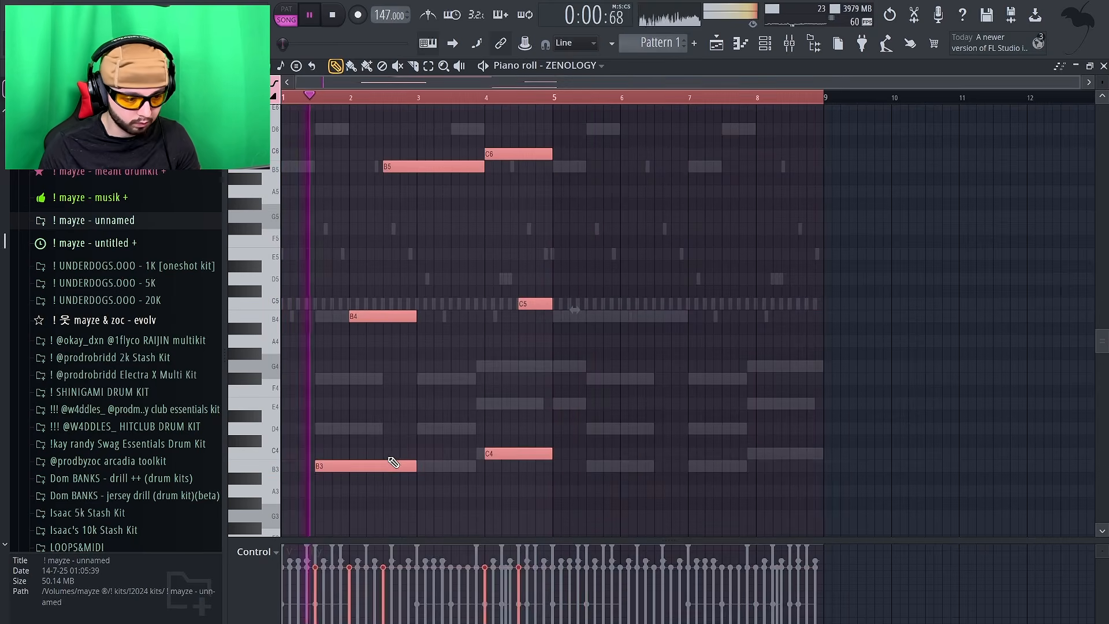
pyautogui.hotkey('ctrl', 'b')
pyautogui.click(651, 391)
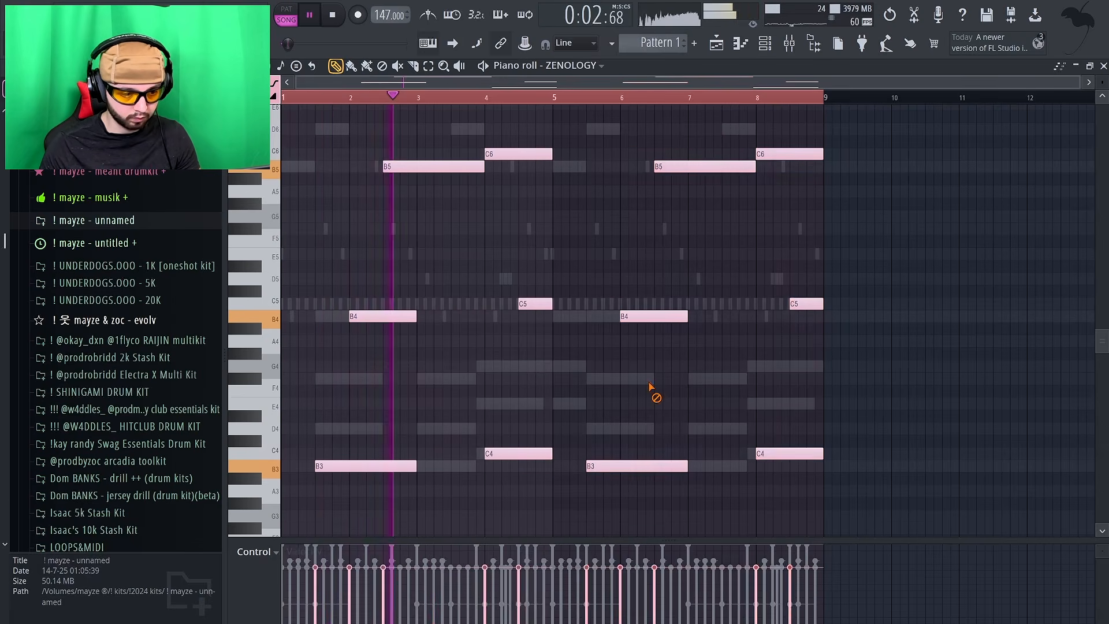
pyautogui.hotkey('ctrl', 'a')
pyautogui.hotkey('ctrl', 'd')
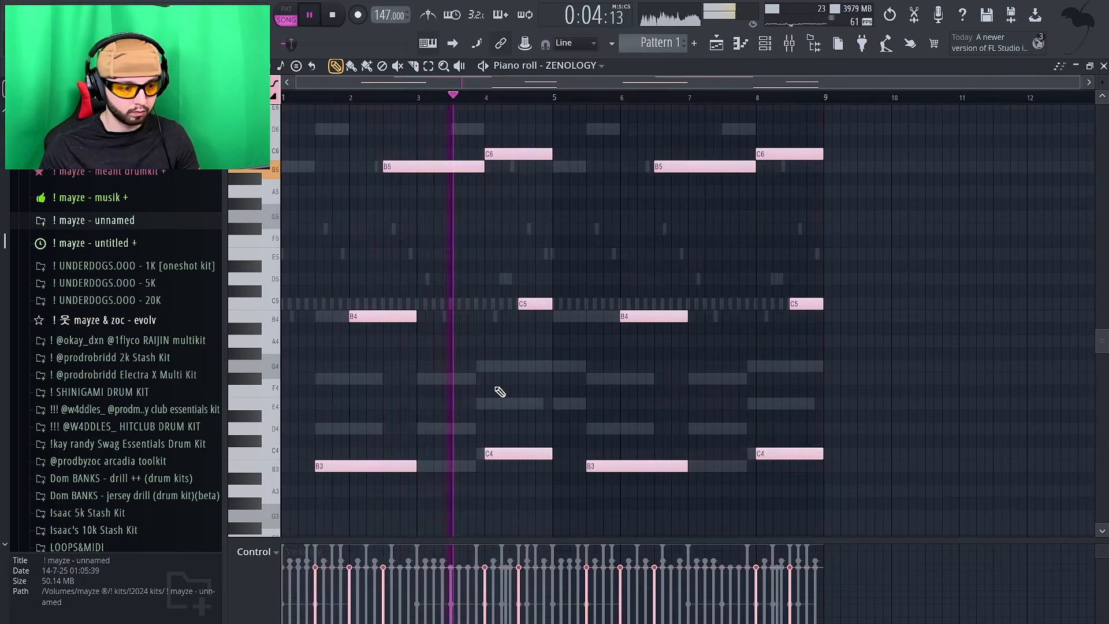
# Step: Delete the B4 and B3 notes in both halves of the pattern, and add a short D6 near the end of bar 7
pyautogui.rightClick(391, 316)
pyautogui.rightClick(394, 467)
pyautogui.rightClick(606, 466)
pyautogui.rightClick(663, 316)
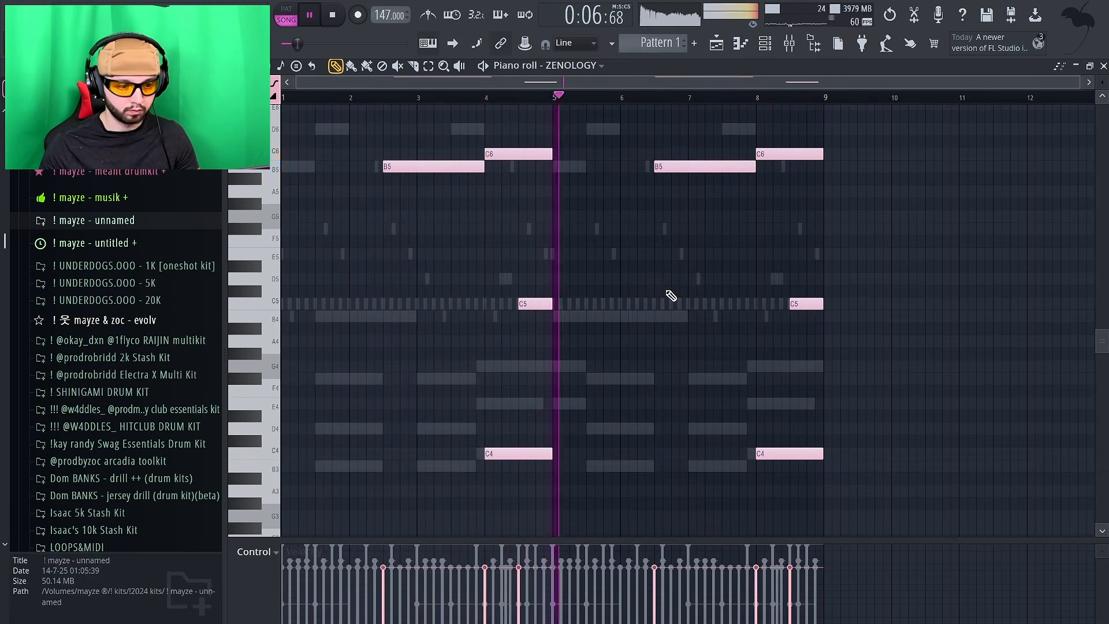
pyautogui.hotkey('ctrl', 'a')
pyautogui.hotkey('ctrl', 'd')
pyautogui.click(742, 130)
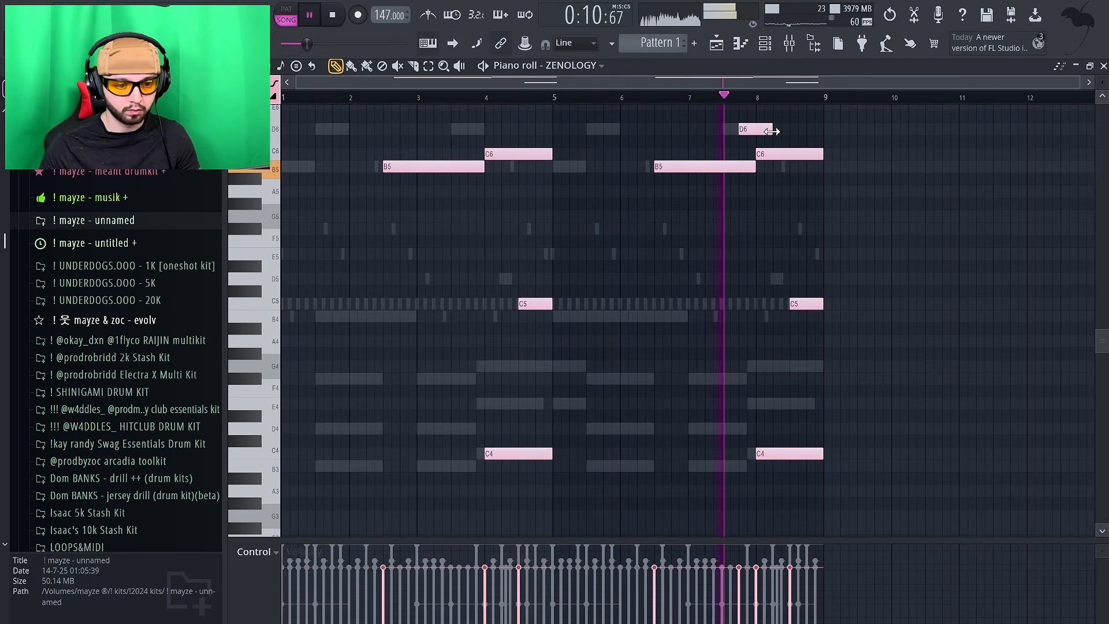
pyautogui.moveTo(771, 131); pyautogui.dragTo(751, 129)
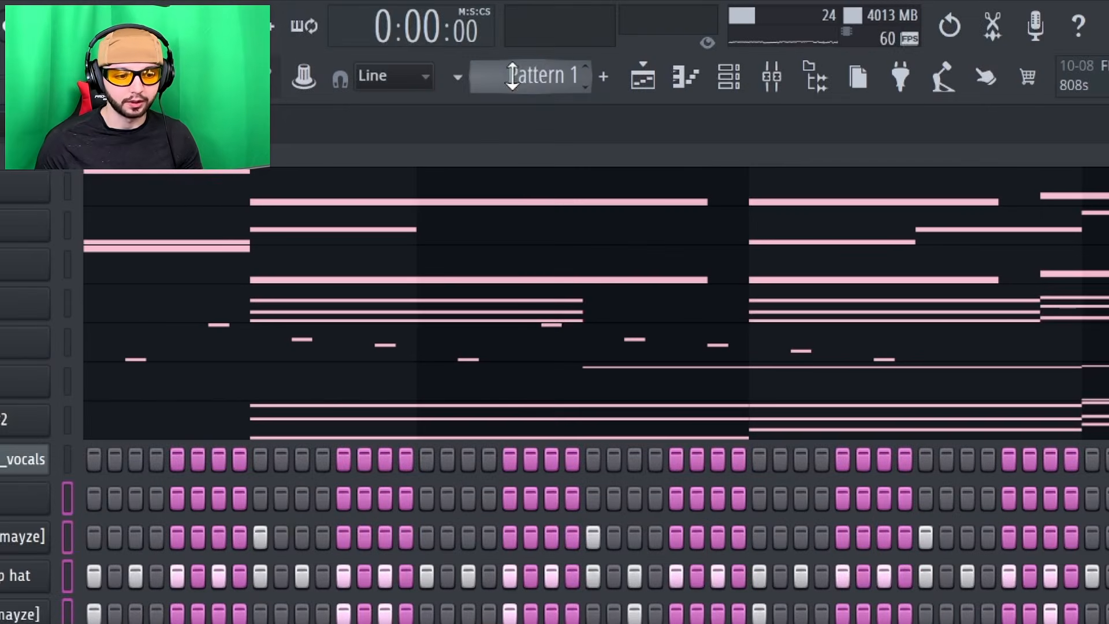
# Step: Split Pattern 1 by channel and place all patterns from Serum 2 to the crash on the playlist
pyautogui.rightClick(534, 75)
pyautogui.click(704, 500)
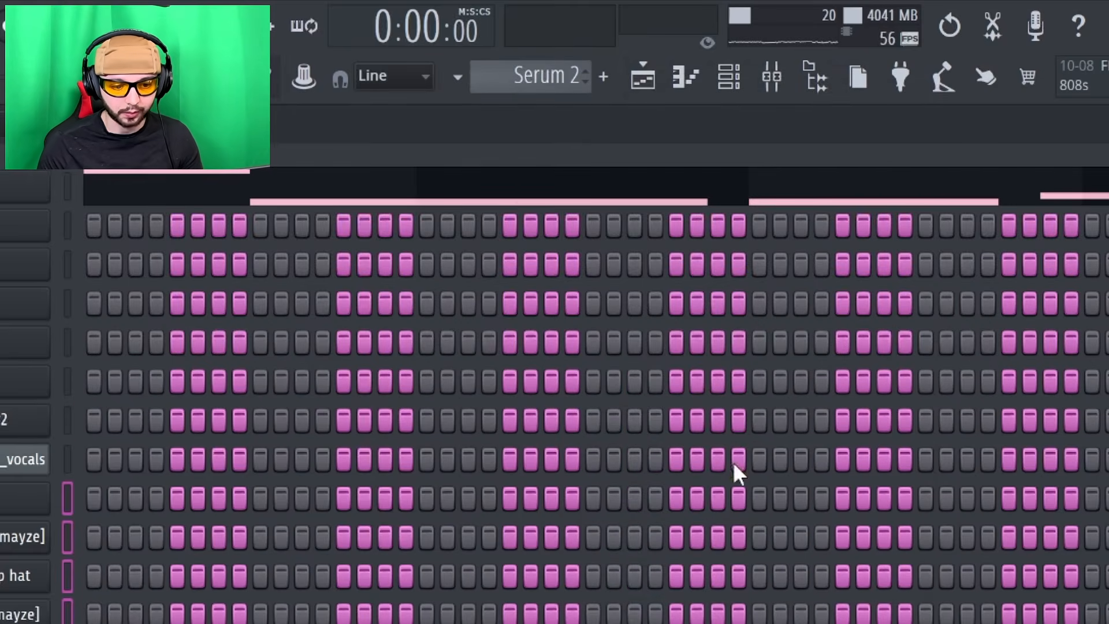
pyautogui.click(643, 76)
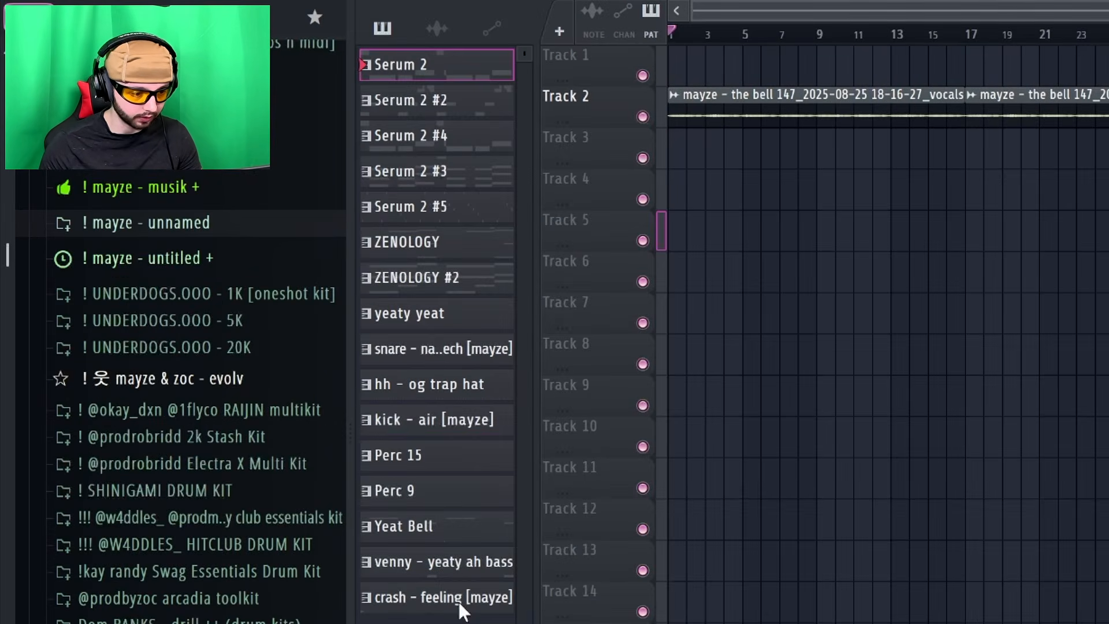
pyautogui.keyDown('shift'); pyautogui.click(462, 610); pyautogui.keyUp('shift')
pyautogui.moveTo(408, 91); pyautogui.dragTo(792, 198)
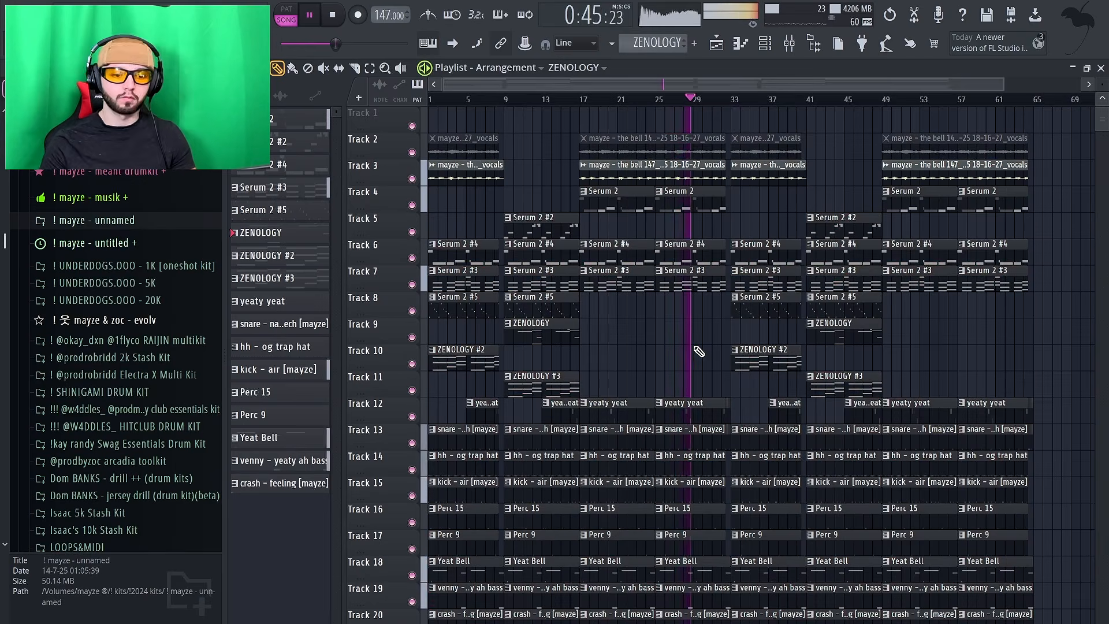
# Step: Select every clip in the arrangement, bars 1 through 64
pyautogui.press('super+a')
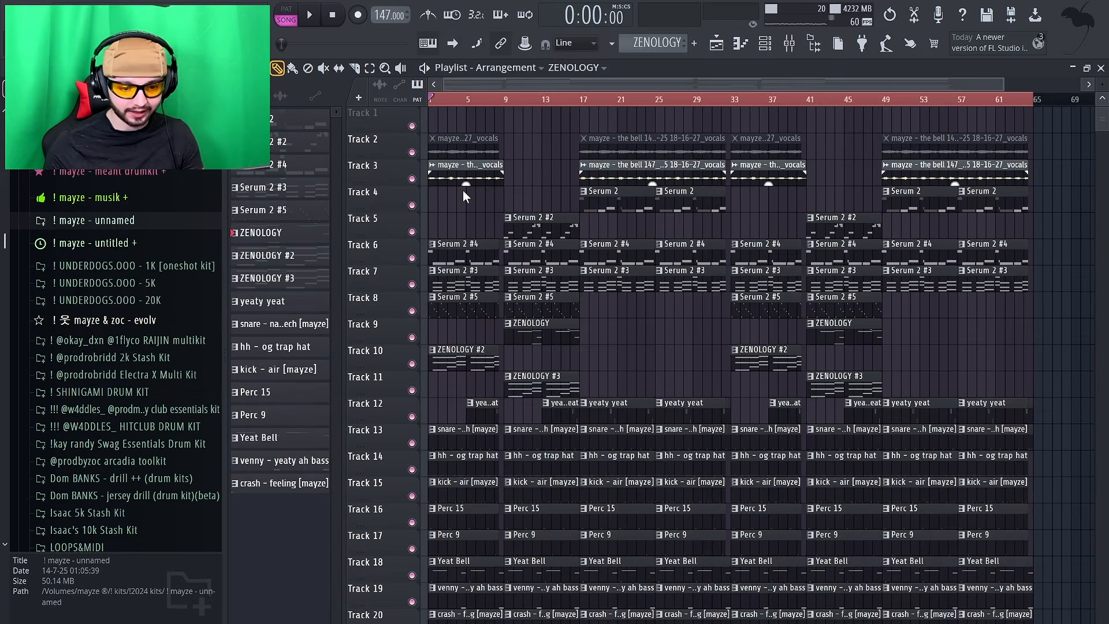
pyautogui.press('super+r')
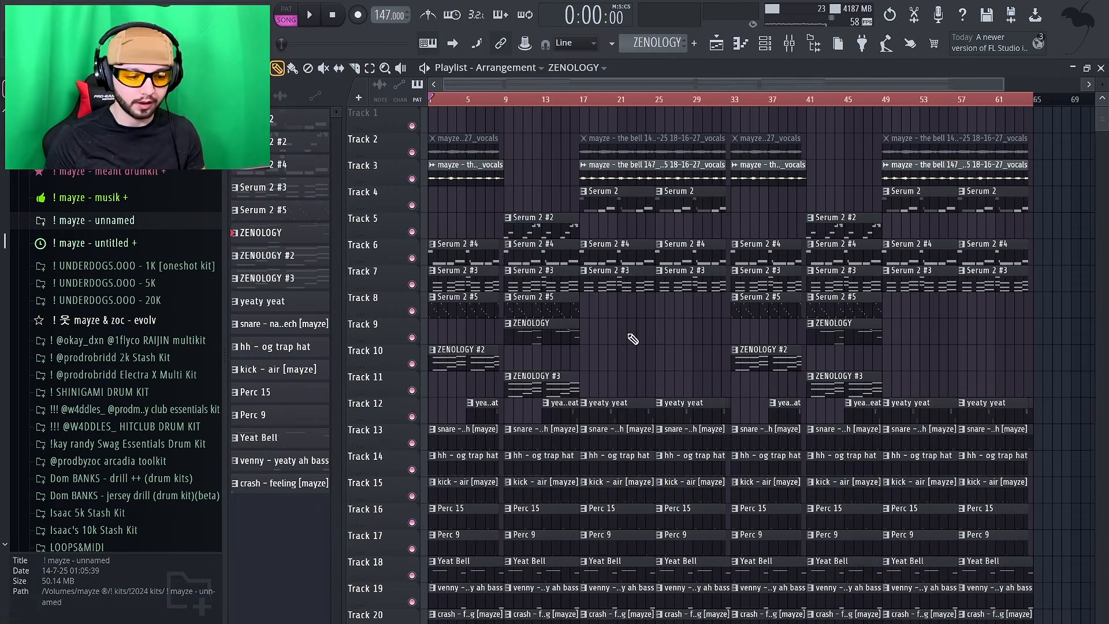
# Step: Examine the notes of the individual Serum 2 patterns from the arrangement, including Serum 2 #3 and Serum 2 #2
pyautogui.doubleClick(530, 280)
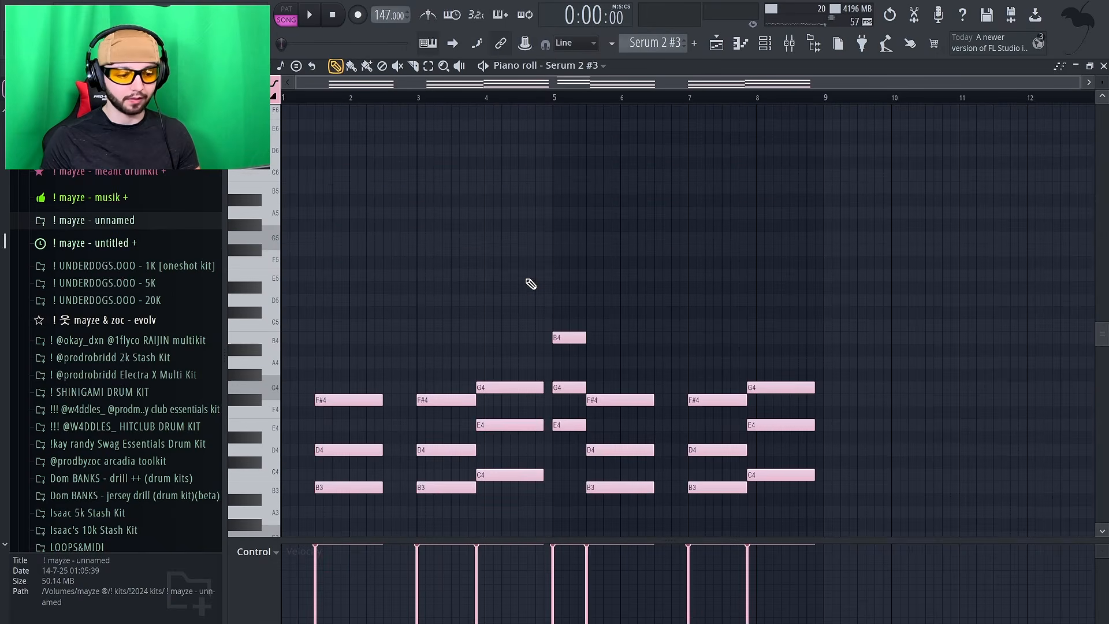
pyautogui.click(1103, 66)
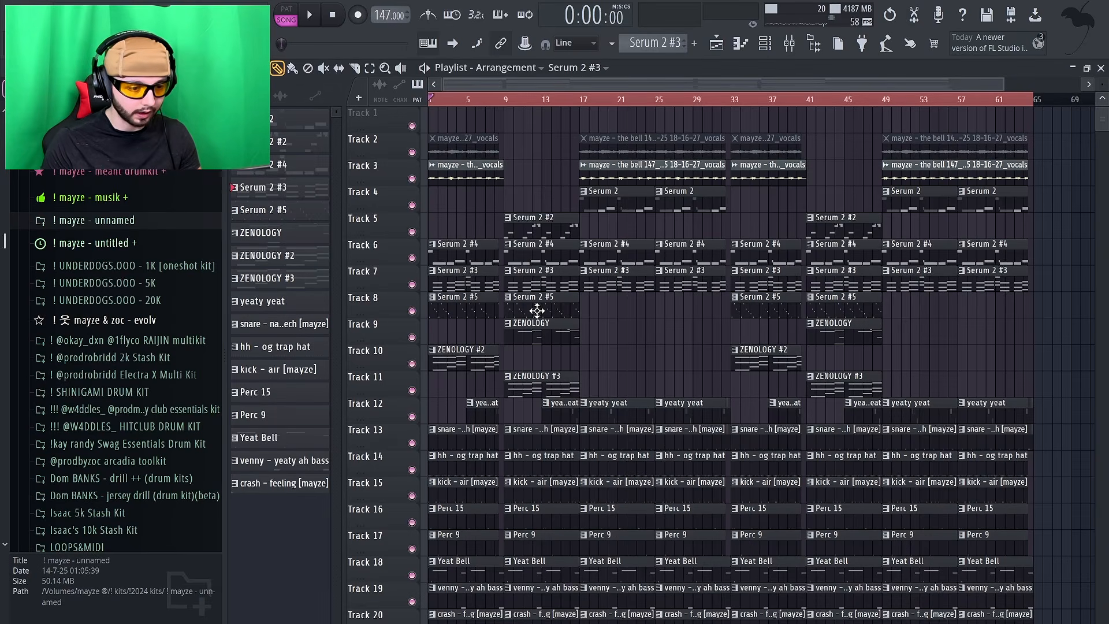
pyautogui.doubleClick(531, 233)
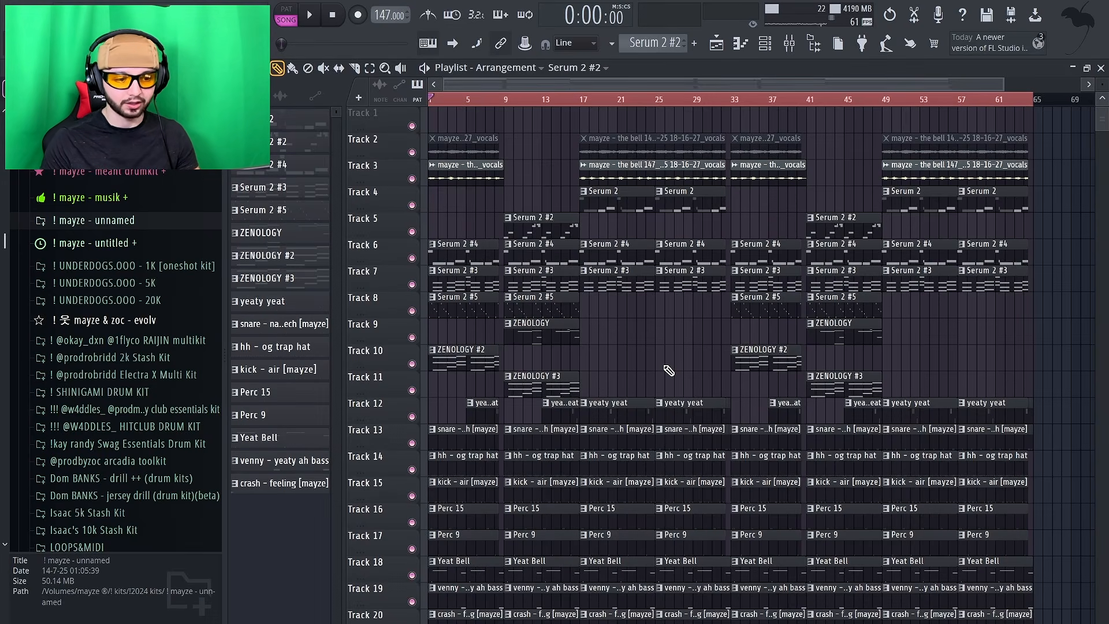
pyautogui.scroll(-1, 665, 367)
pyautogui.doubleClick(602, 258)
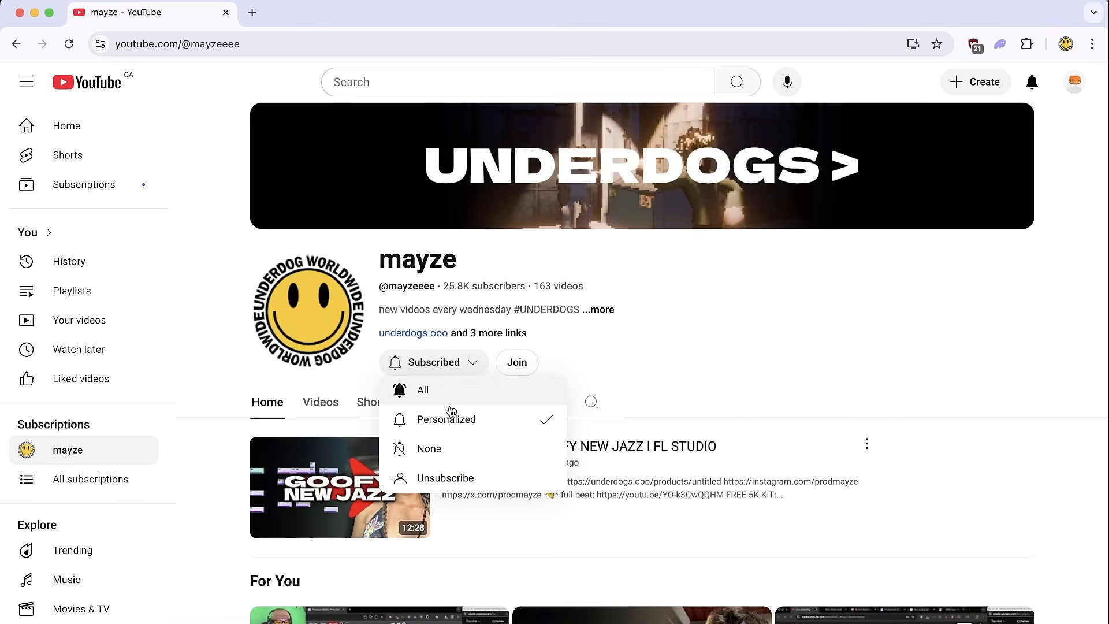
# Step: Set the notification level for the subscribed mayze YouTube channel to All
pyautogui.click(448, 394)
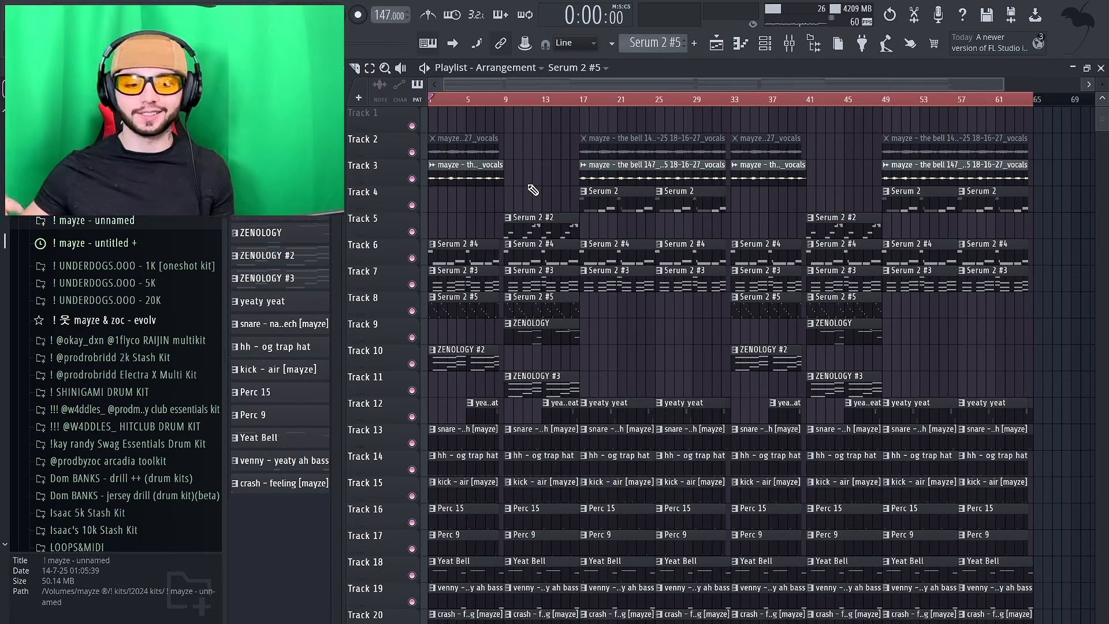
pyautogui.click(130, 222)
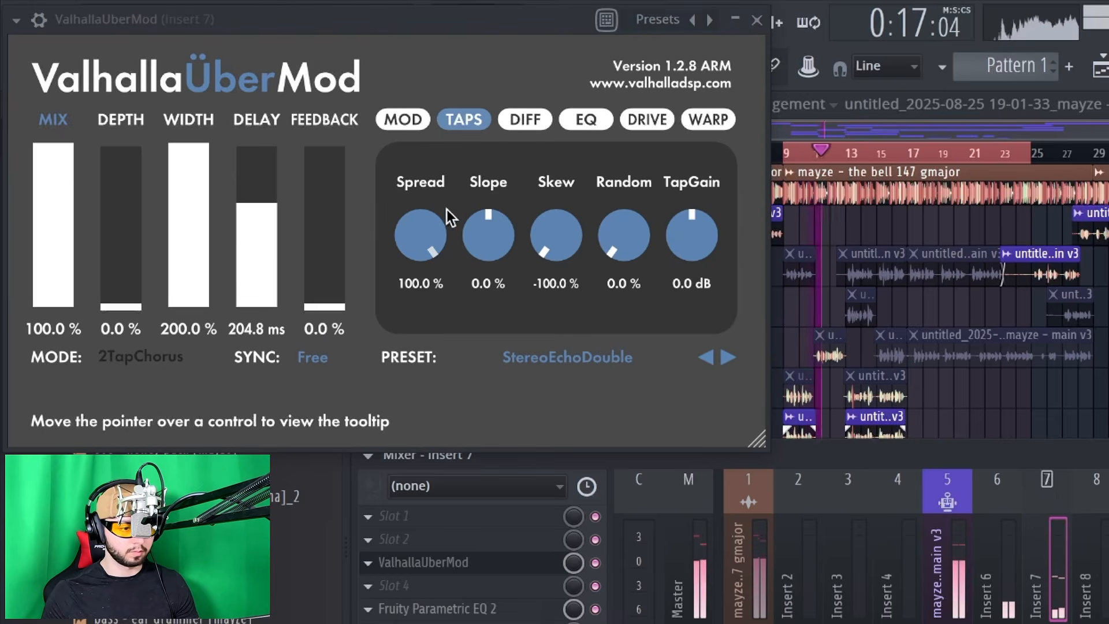
# Step: Examine the tap and diffusion settings of ValhallaÜberMod's StereoEchoDouble preset on mixer Insert 7
pyautogui.moveTo(449, 248)
pyautogui.mouseDown()
pyautogui.moveTo(429, 379)
pyautogui.moveTo(429, 243)
pyautogui.mouseUp()
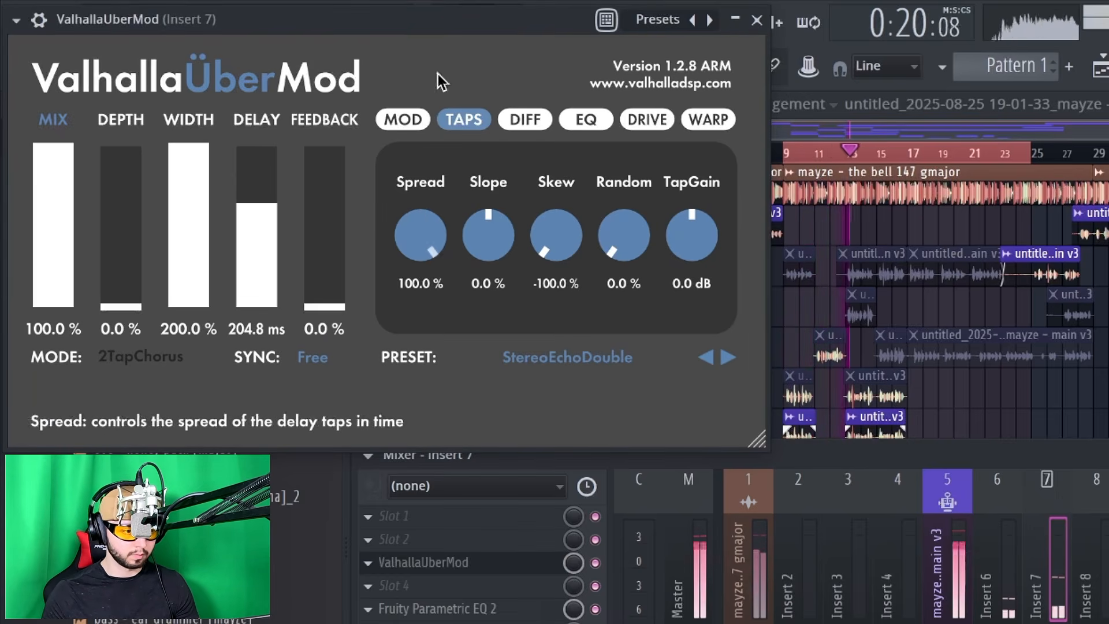
pyautogui.click(525, 119)
pyautogui.moveTo(504, 235); pyautogui.dragTo(496, 325)
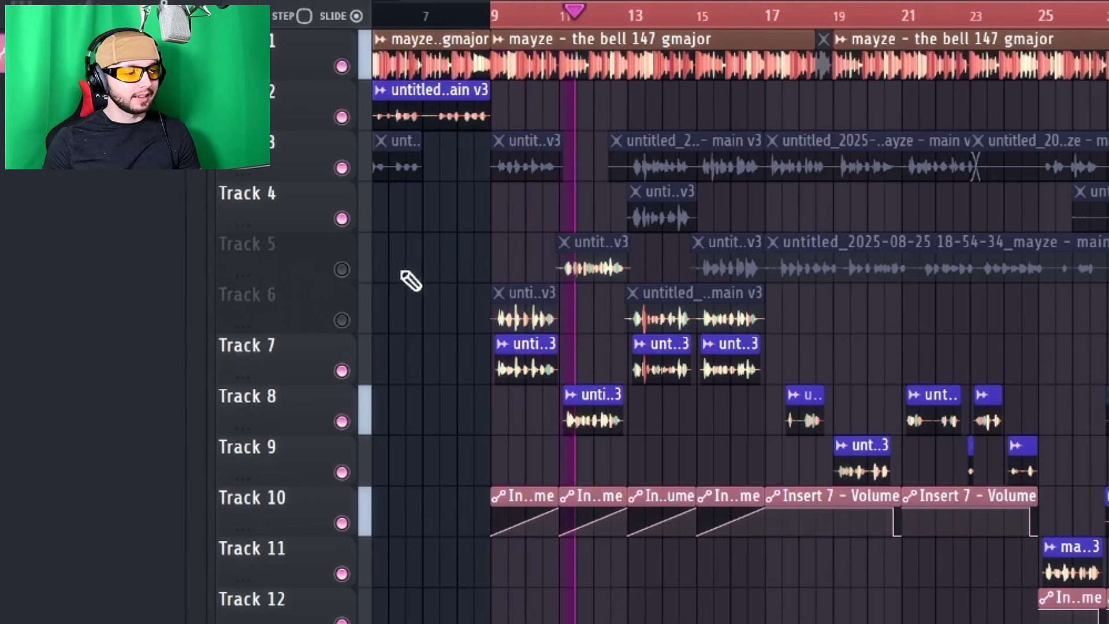
# Step: Start exporting the song as a WAV file in the songs folder and extend the file name to "mayze - smack_"
pyautogui.click(0, 0)
pyautogui.moveTo(3, 155)
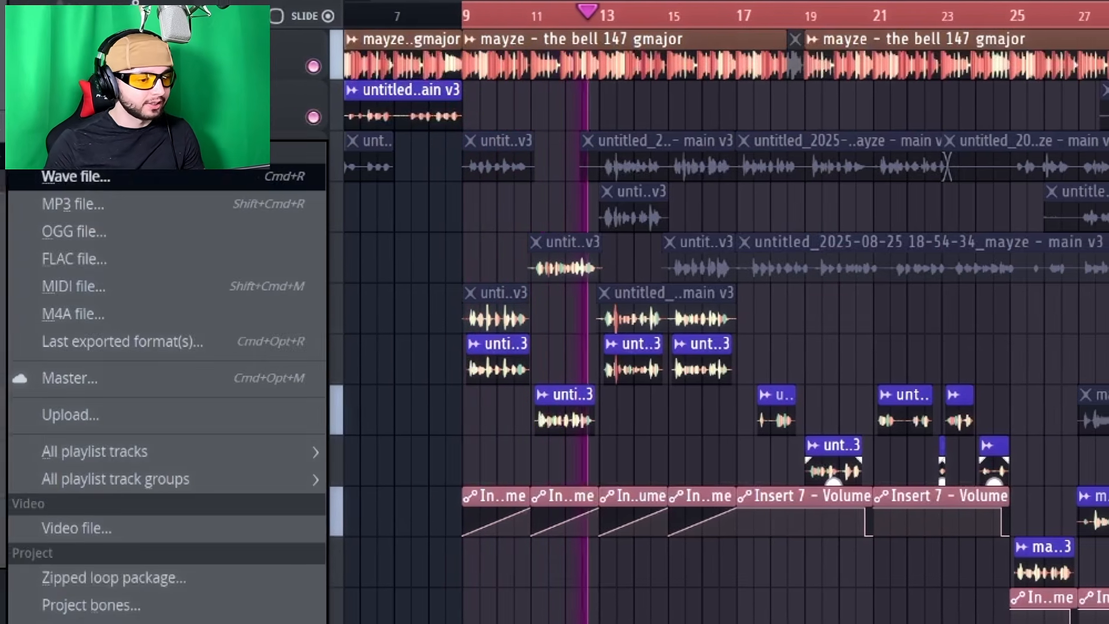
pyautogui.click(109, 178)
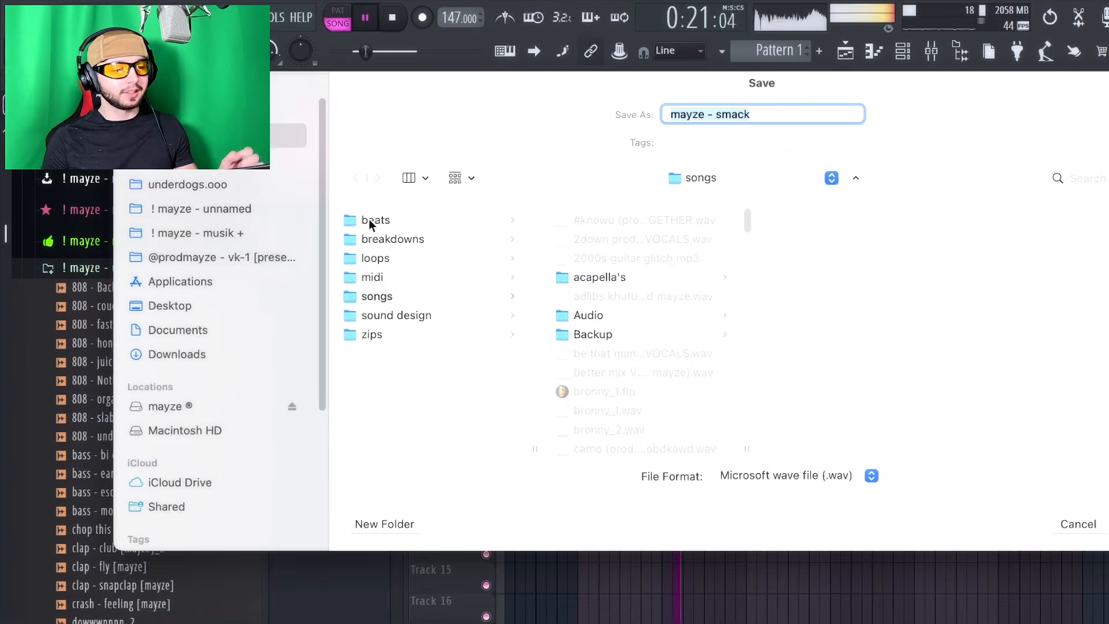
pyautogui.click(778, 114)
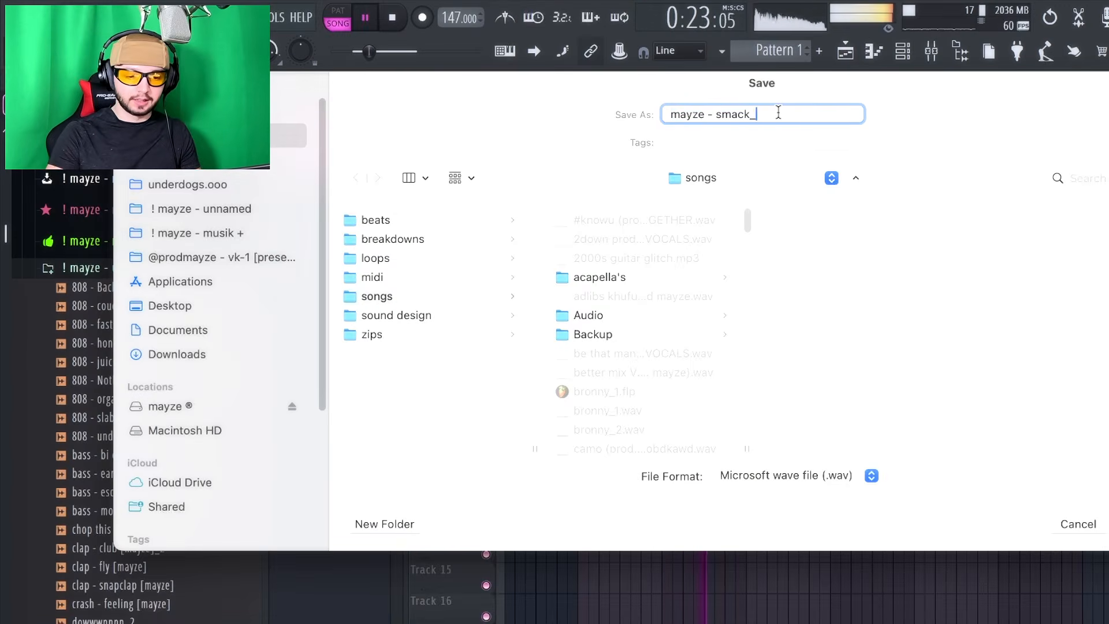